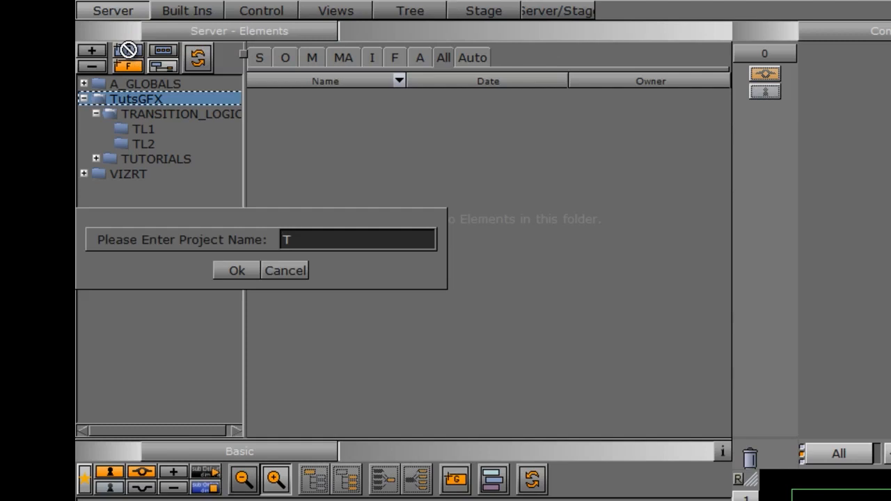
Create a TL_3 project in TutsGFX and move it into the TRANSITION_LOGIC folder.
{"action": "key", "text": "Return"}
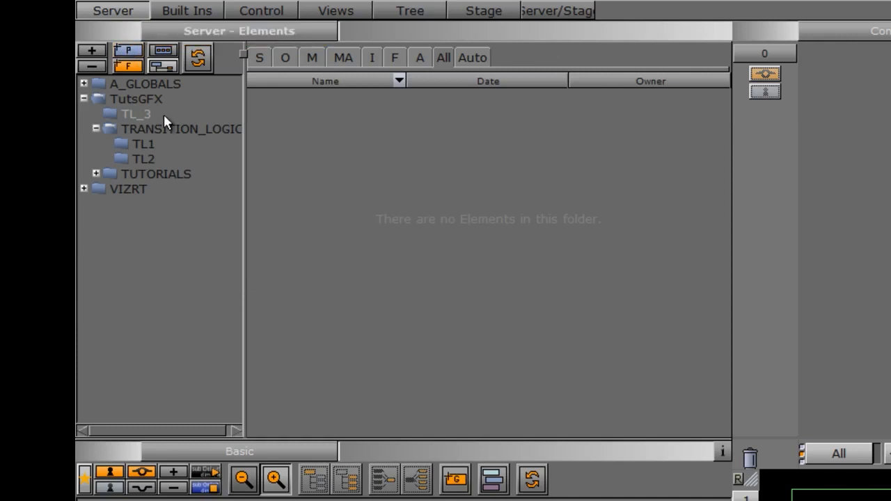
{"action": "left_click_drag", "start_coordinate": [126, 111], "coordinate": [228, 131]}
{"action": "left_click", "coordinate": [144, 159]}
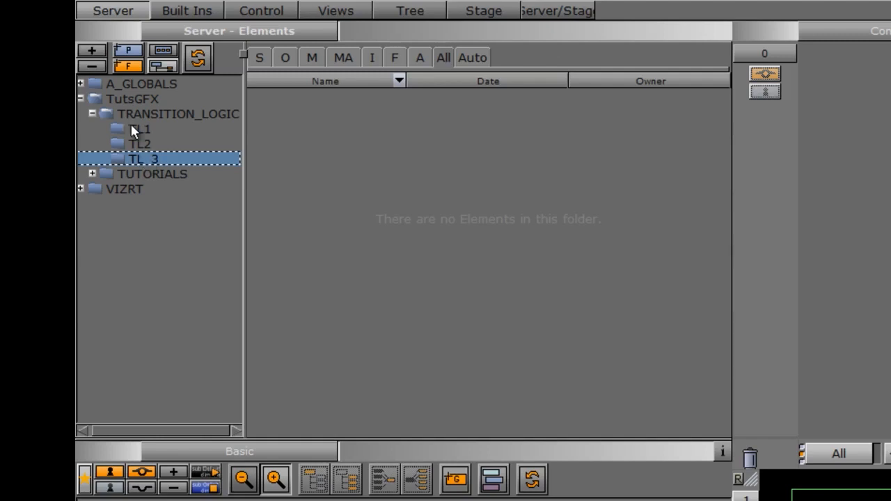
Move all image and font elements from the A_GLOBALS folder into TL_3 and open TL_3.
{"action": "left_click", "coordinate": [141, 85]}
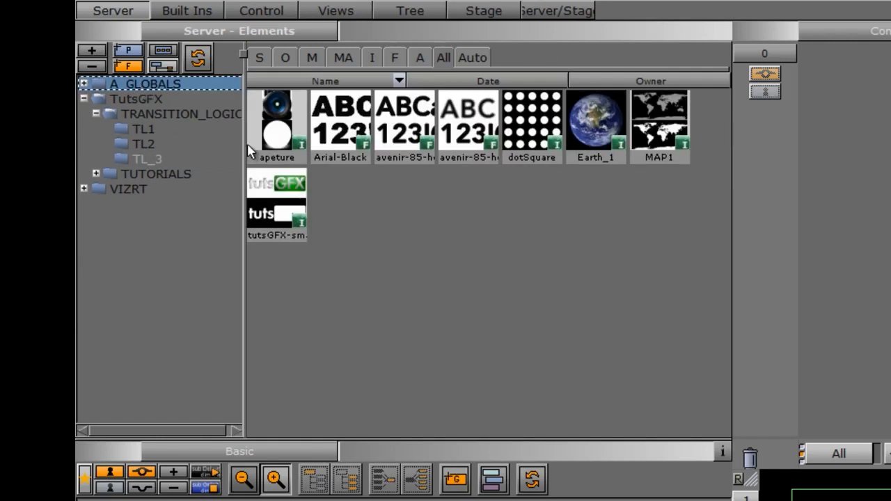
{"action": "left_click", "coordinate": [283, 125]}
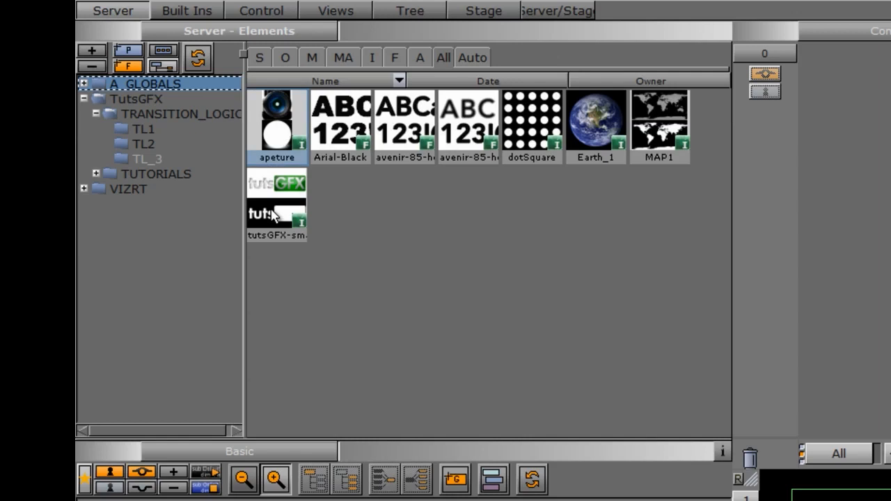
{"action": "left_click", "coordinate": [275, 202], "text": "shift"}
{"action": "left_click_drag", "start_coordinate": [277, 136], "coordinate": [174, 161]}
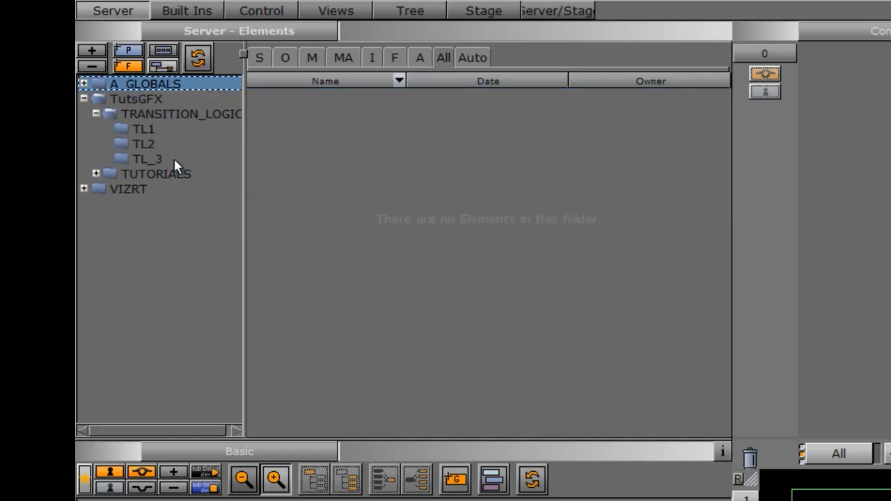
{"action": "left_click", "coordinate": [162, 160]}
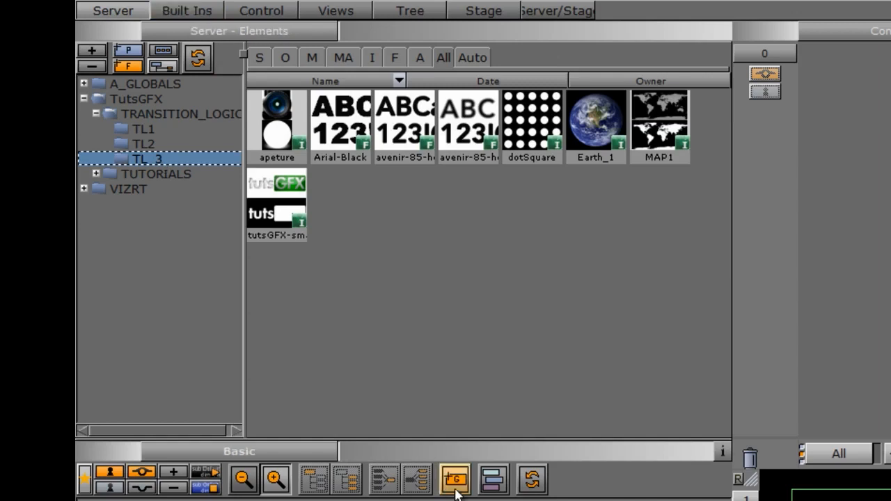
Add the Dynamic Texture source to the empty scene tree and open its dynamic settings.
{"action": "left_click", "coordinate": [217, 10]}
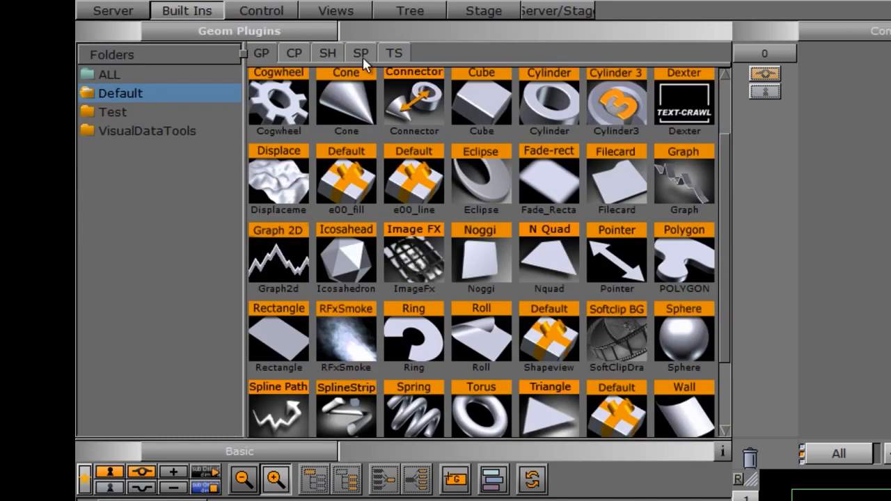
{"action": "left_click", "coordinate": [394, 53]}
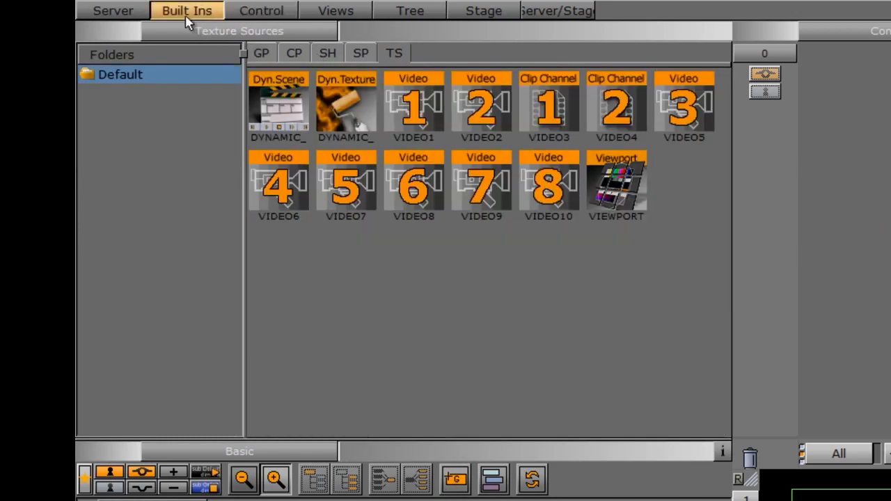
{"action": "left_click_drag", "start_coordinate": [346, 97], "coordinate": [153, 429]}
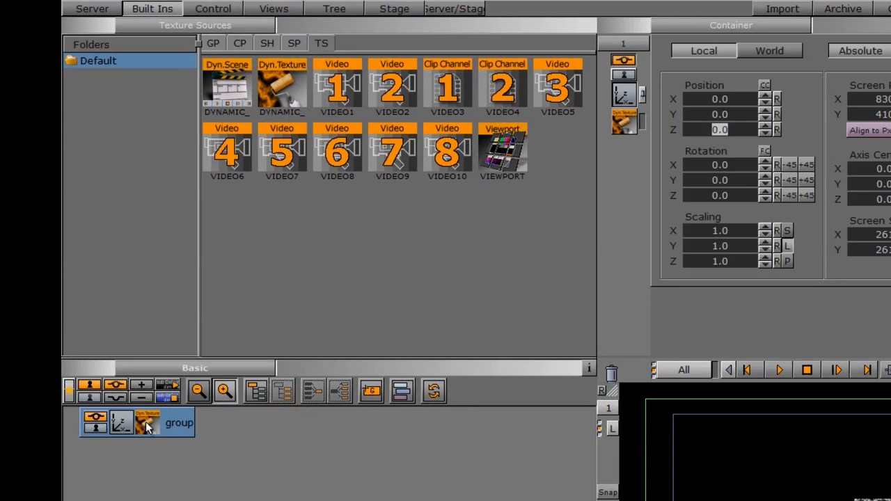
{"action": "left_click", "coordinate": [147, 428]}
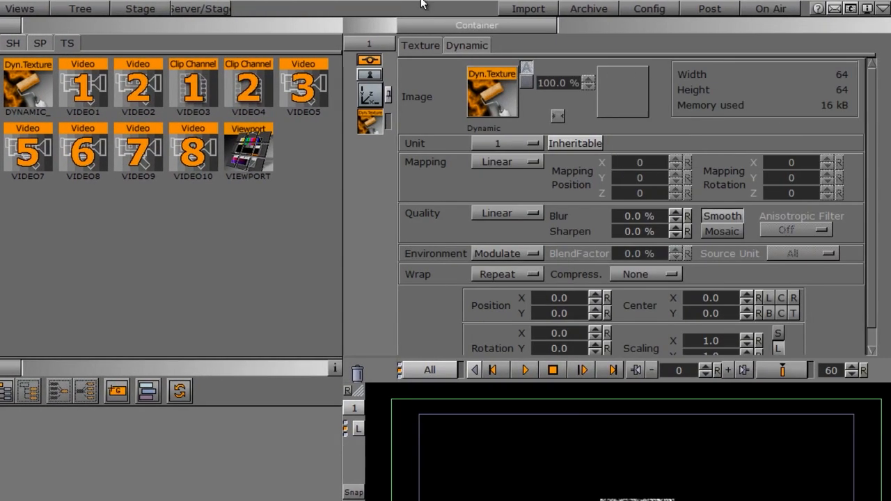
{"action": "left_click", "coordinate": [462, 43]}
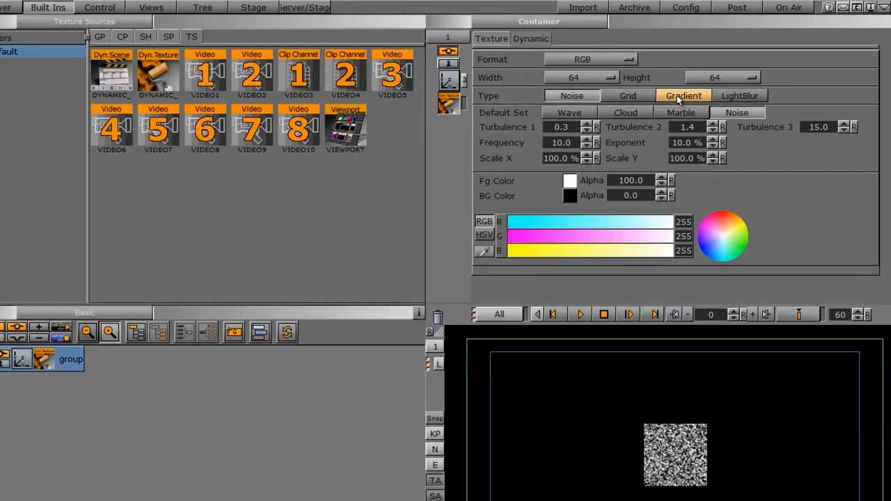
Make the dynamic texture a diagonal gradient with foreground colour R 14, G 23, B 255.
{"action": "left_click", "coordinate": [638, 111]}
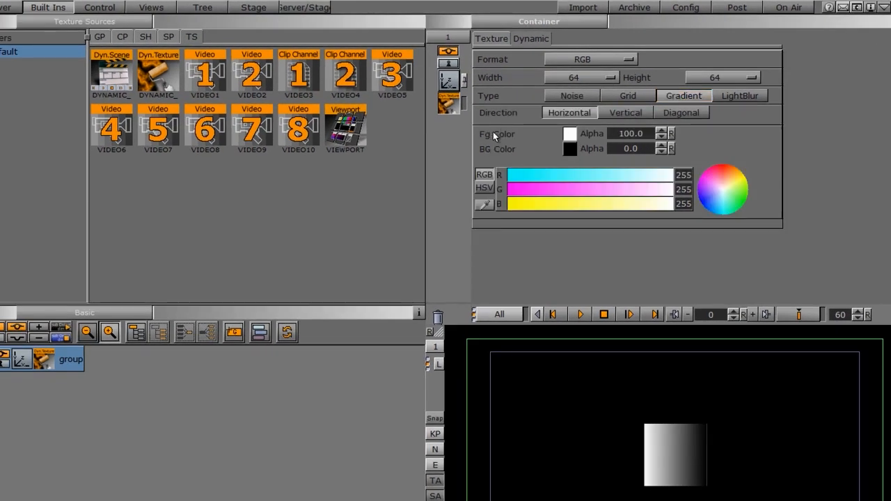
{"action": "left_click", "coordinate": [516, 175]}
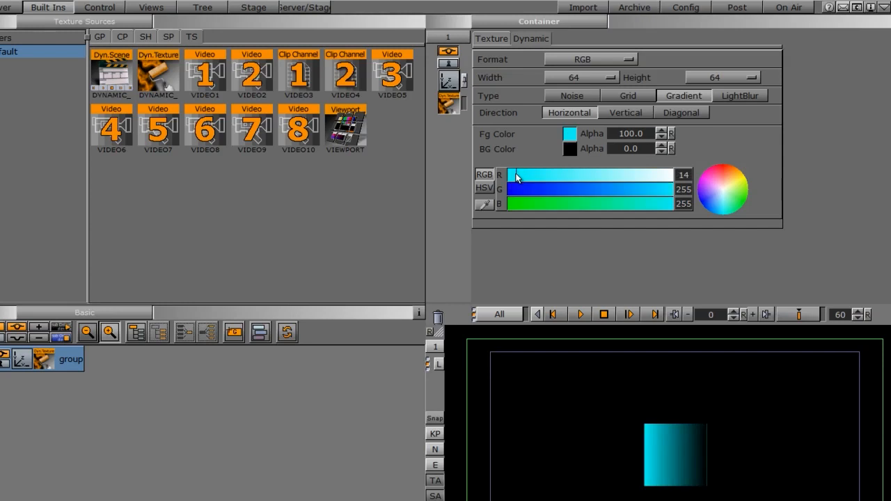
{"action": "left_click", "coordinate": [522, 190]}
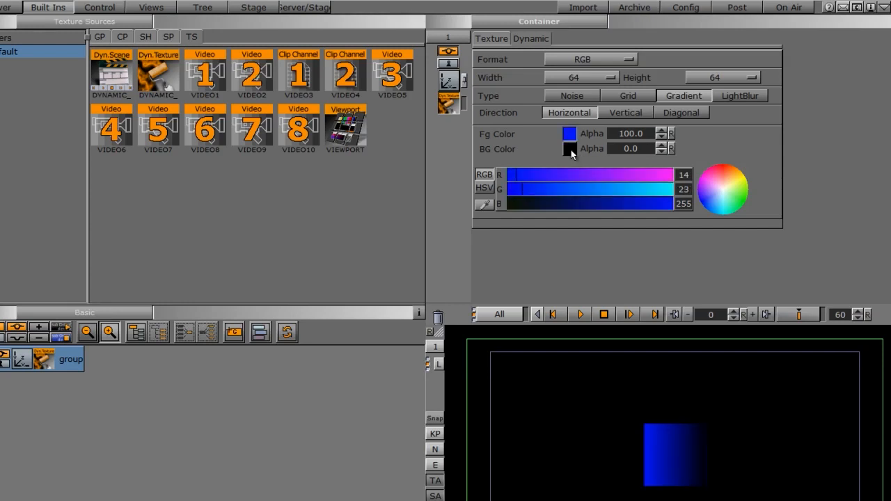
{"action": "left_click", "coordinate": [568, 150]}
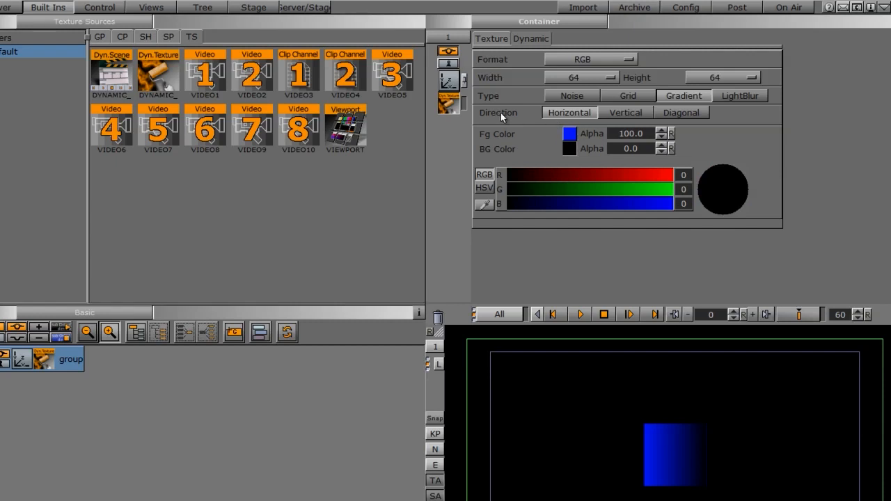
{"action": "left_click", "coordinate": [623, 113]}
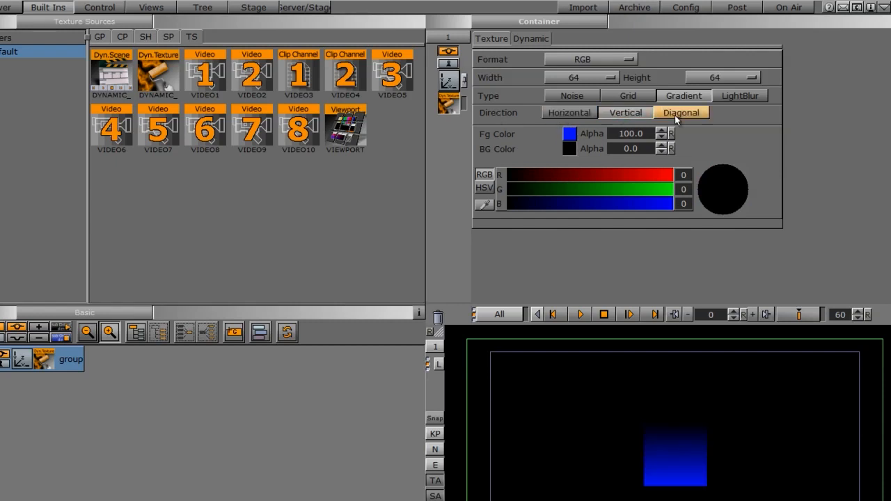
{"action": "left_click", "coordinate": [677, 115]}
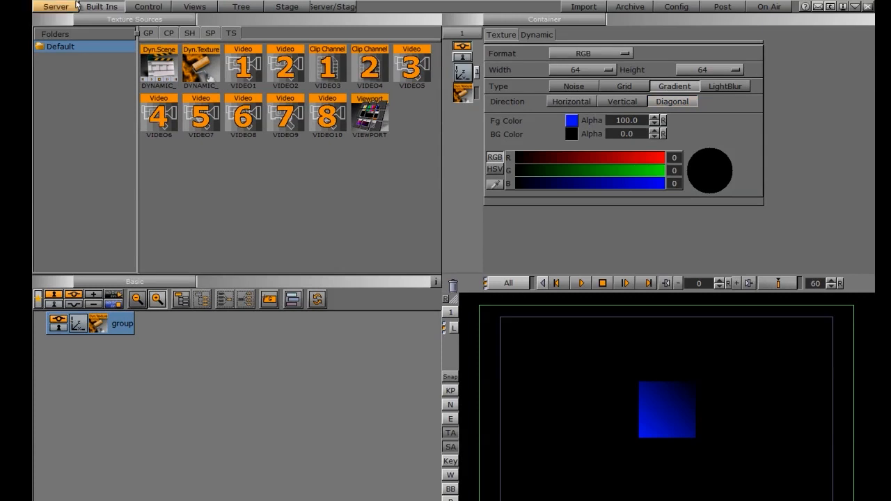
Save a 1920 by 1080 RGB snapshot of the gradient as image BLUE in the TL_3 folder.
{"action": "left_click", "coordinate": [56, 6]}
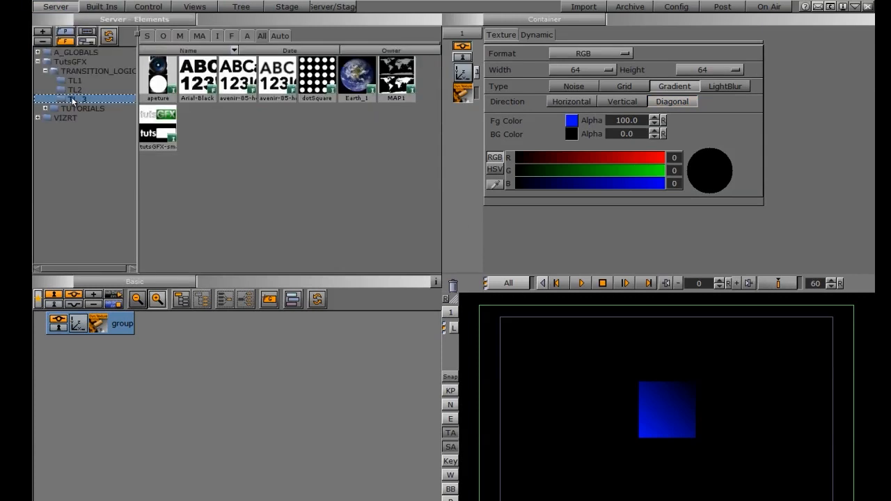
{"action": "left_click", "coordinate": [216, 35]}
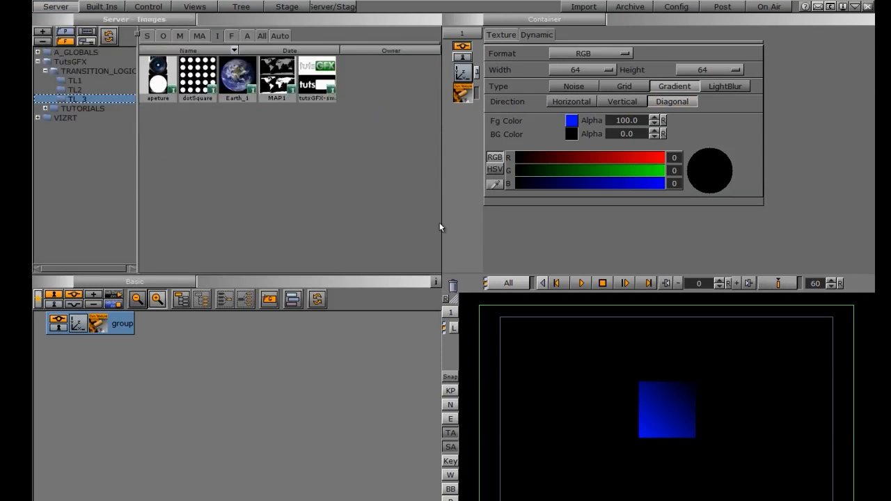
{"action": "left_click", "coordinate": [450, 377]}
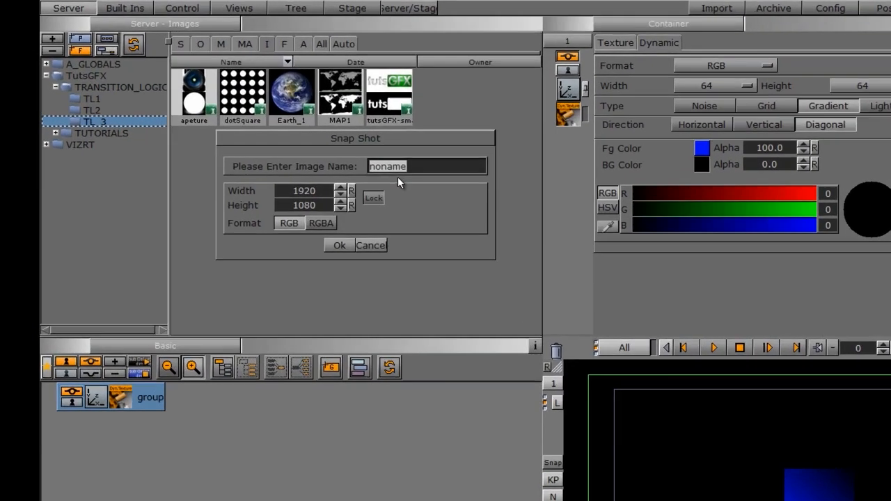
{"action": "type", "text": "B"}
{"action": "type", "text": "LUE"}
{"action": "key", "text": "Return"}
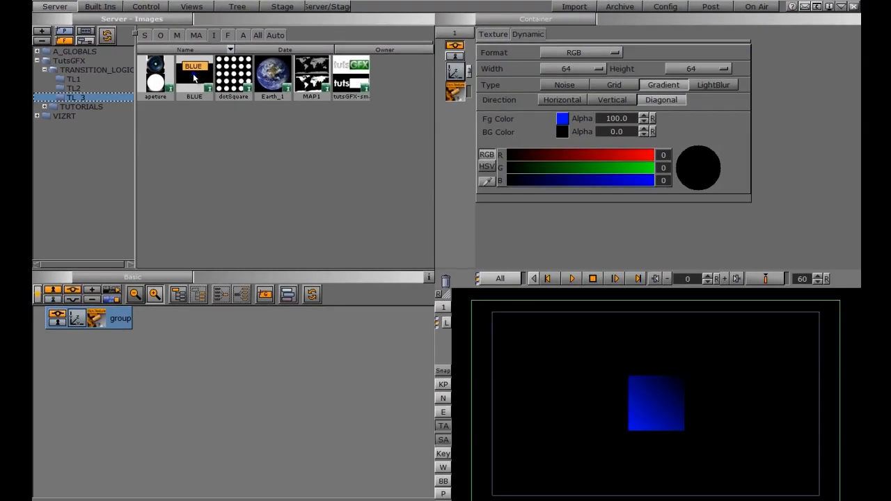
Crop the BLUE image to its gradient square with left 833, right 829, top 410 and bottom 412, and save it.
{"action": "double_click", "coordinate": [194, 78]}
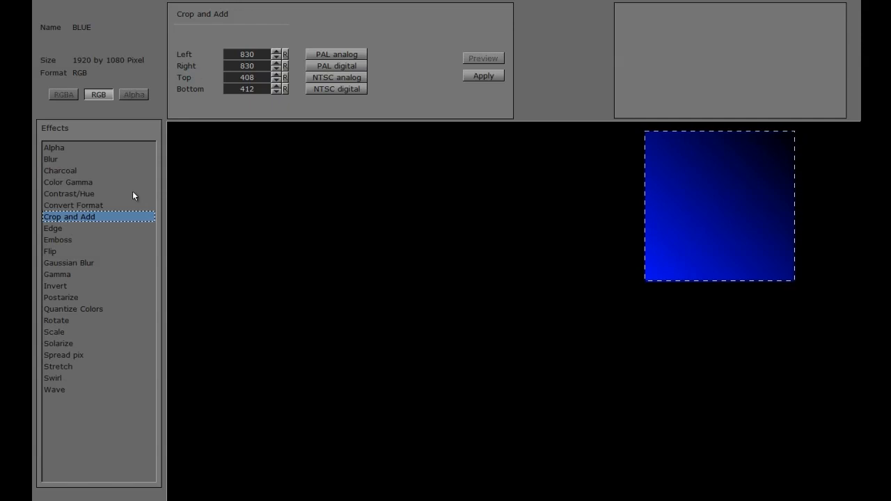
{"action": "left_click_drag", "start_coordinate": [251, 55], "coordinate": [236, 78]}
{"action": "left_click", "coordinate": [247, 78]}
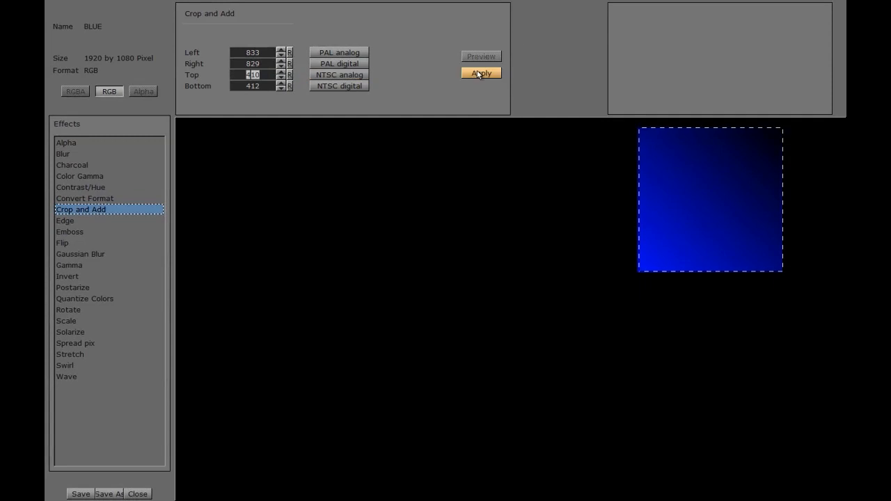
{"action": "left_click", "coordinate": [478, 73]}
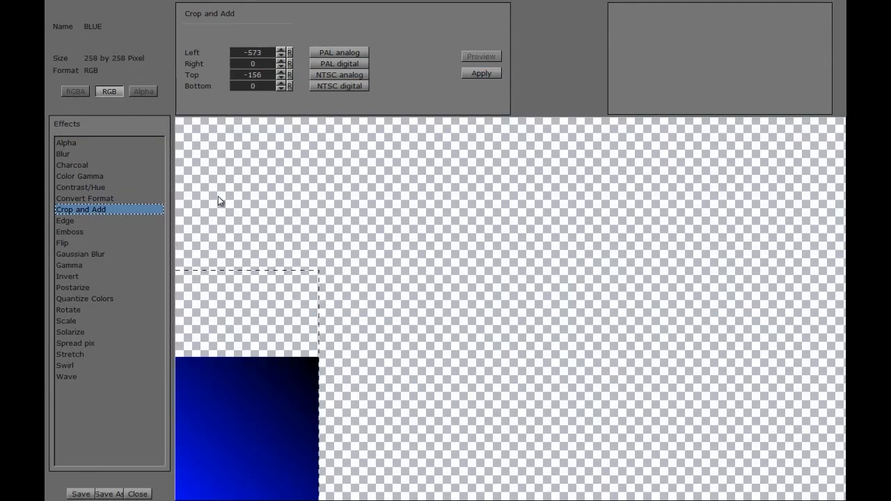
{"action": "left_click", "coordinate": [138, 494]}
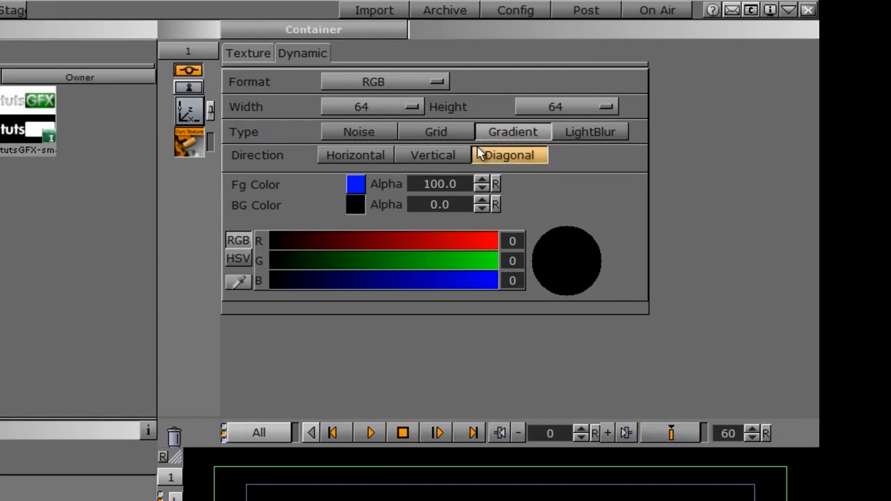
Change the dynamic texture type to LightBlur with foreground colour R 238, G 238, B 235.
{"action": "left_click", "coordinate": [590, 133]}
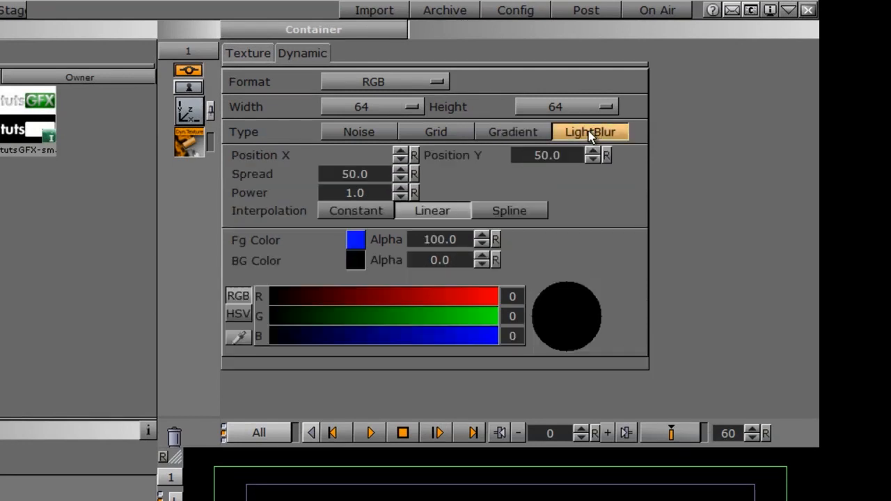
{"action": "left_click", "coordinate": [356, 242]}
{"action": "left_click", "coordinate": [483, 298]}
{"action": "left_click", "coordinate": [483, 319]}
{"action": "left_click", "coordinate": [483, 338]}
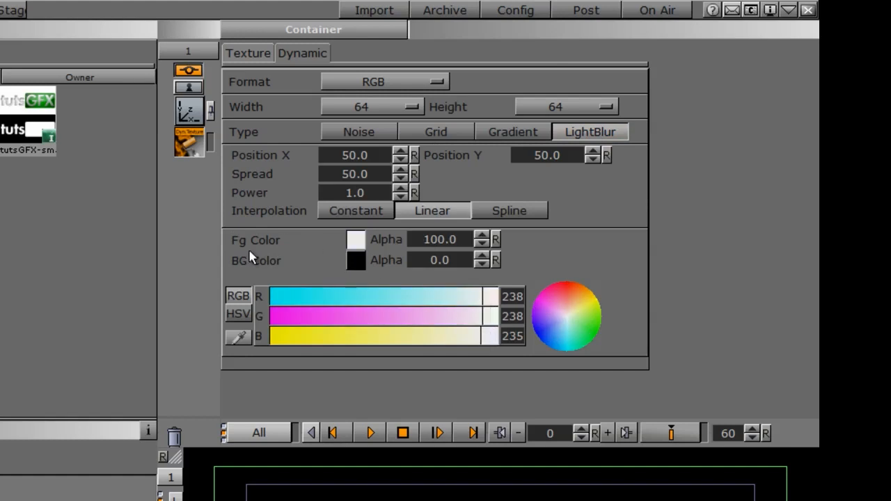
Set the LightBlur background colour to R 155, G 152, B 156 and its power to 1.1.
{"action": "left_click", "coordinate": [356, 257]}
{"action": "left_click", "coordinate": [408, 295]}
{"action": "left_click", "coordinate": [407, 318]}
{"action": "left_click", "coordinate": [407, 333]}
{"action": "left_click", "coordinate": [408, 335]}
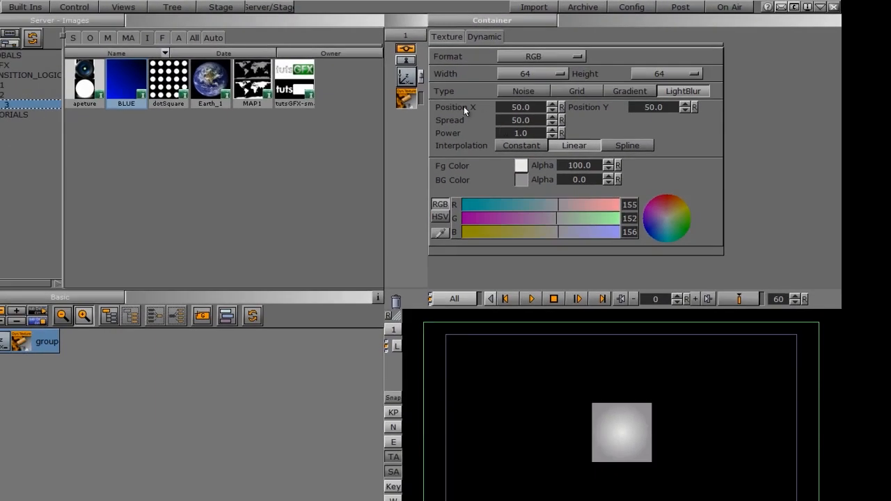
{"action": "left_click_drag", "start_coordinate": [515, 130], "coordinate": [518, 133]}
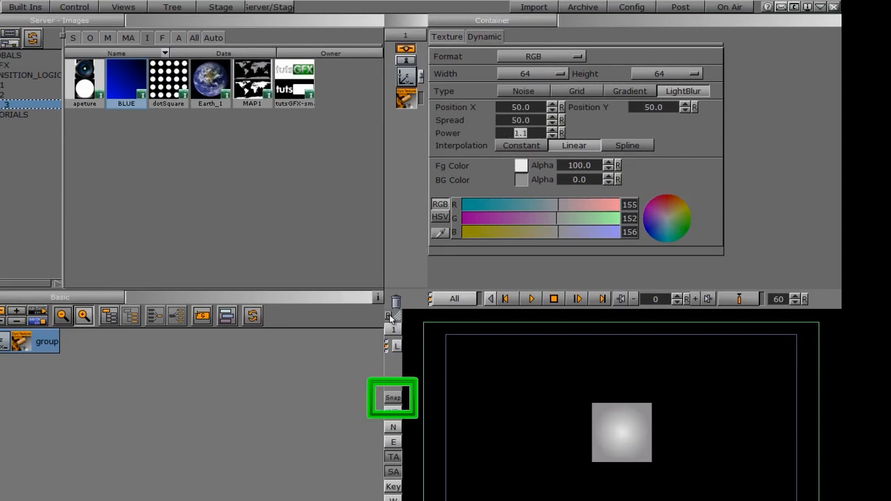
Save a 1920 by 1080 RGB snapshot of the light blur as image GRAY in the TL_3 folder.
{"action": "left_click", "coordinate": [393, 397]}
{"action": "type", "text": "GRAY"}
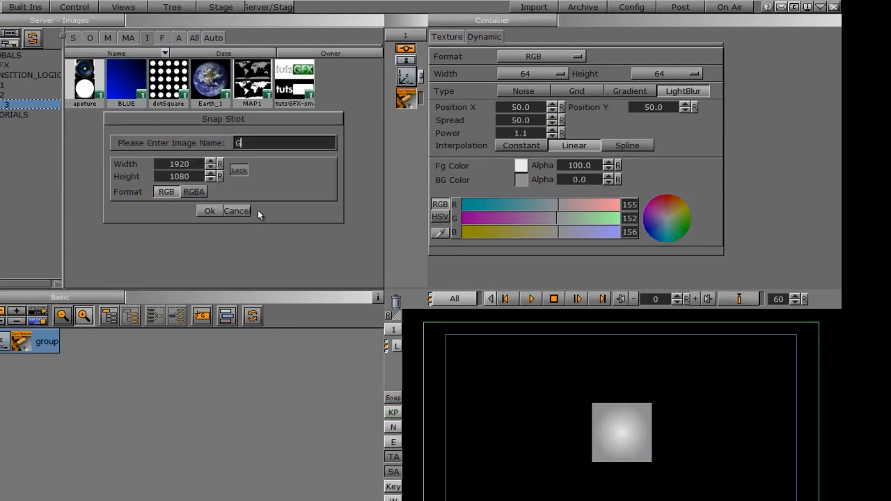
{"action": "left_click", "coordinate": [209, 210]}
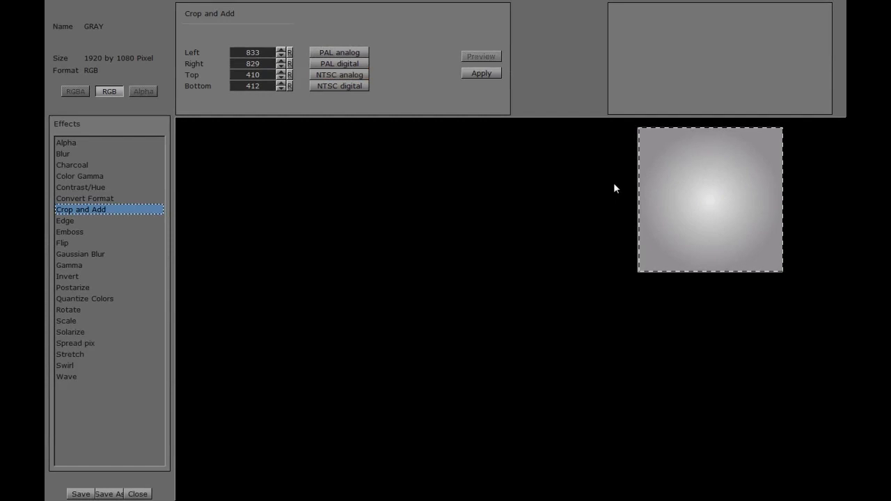
Crop the GRAY image to its square with left 830, right 829, top 410 and bottom 412, and save it.
{"action": "left_click", "coordinate": [252, 52]}
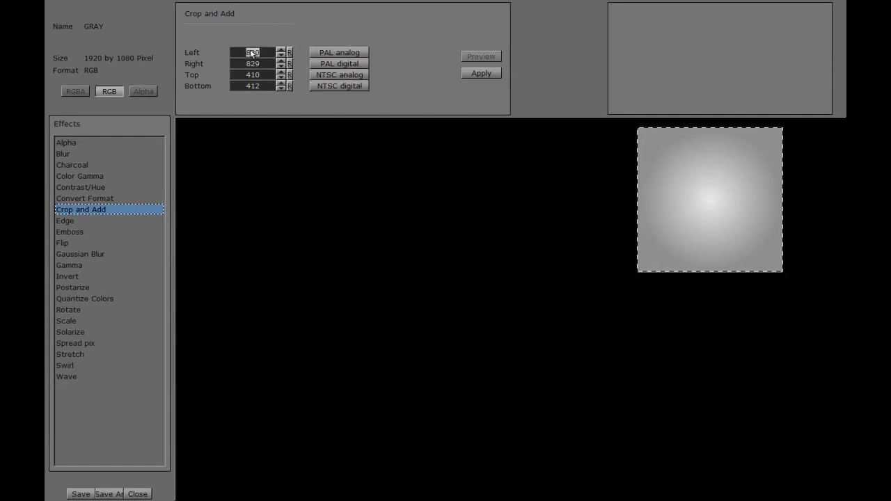
{"action": "left_click", "coordinate": [481, 73]}
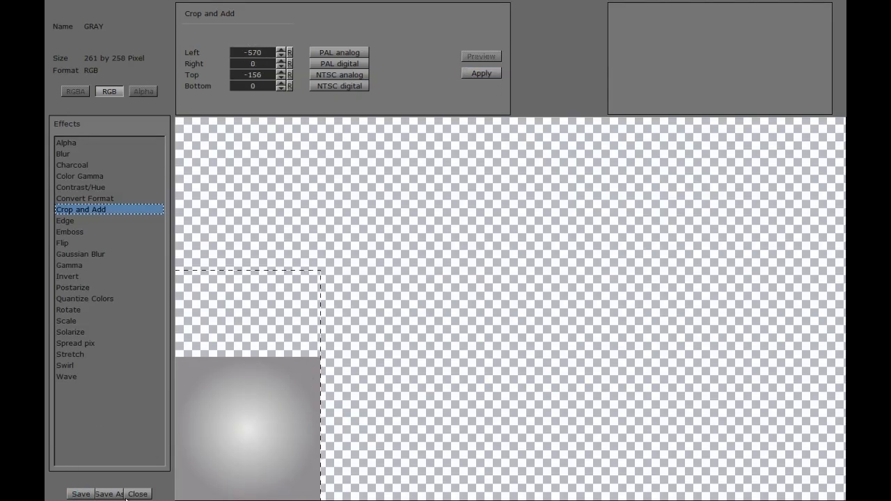
{"action": "left_click", "coordinate": [140, 494]}
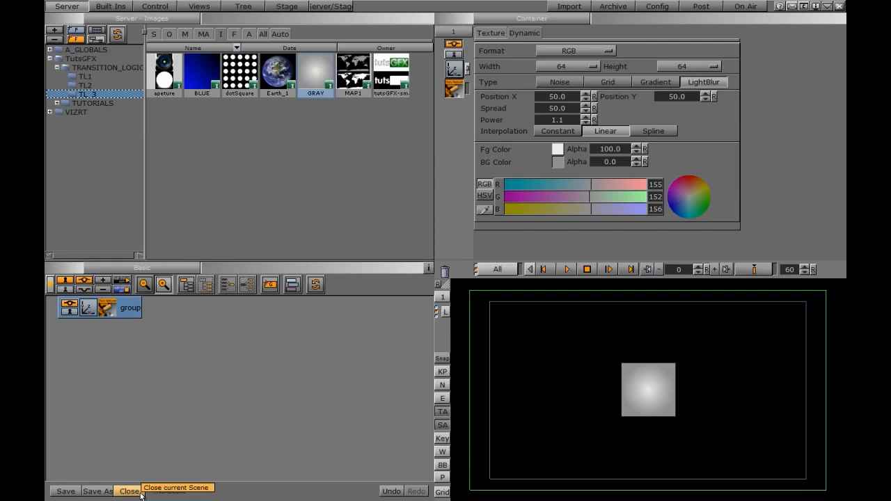
{"action": "left_click", "coordinate": [141, 493]}
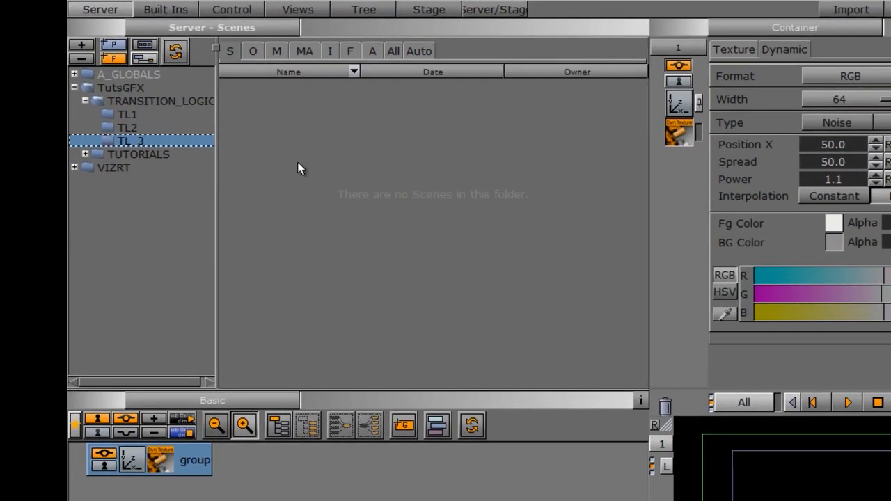
Create a scene named MASTER in the TL_3 folder and open it, closing the current scene without saving.
{"action": "right_click", "coordinate": [296, 160]}
{"action": "left_click", "coordinate": [324, 167]}
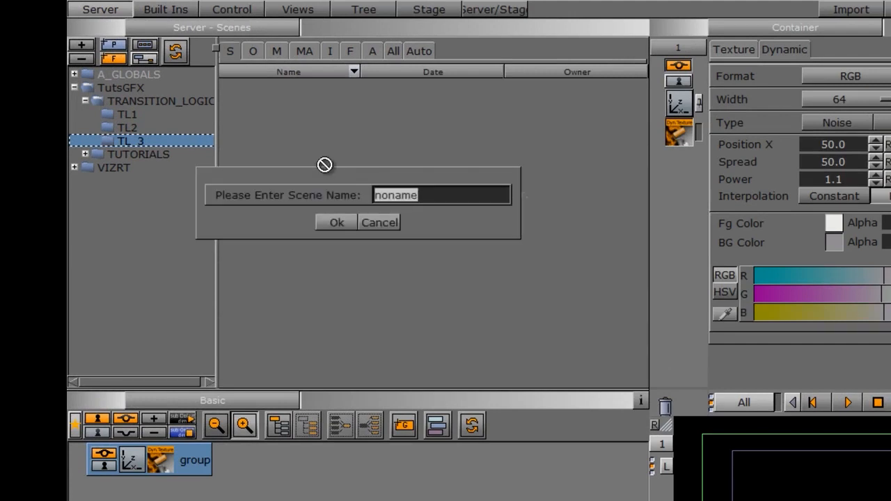
{"action": "type", "text": "MASTER"}
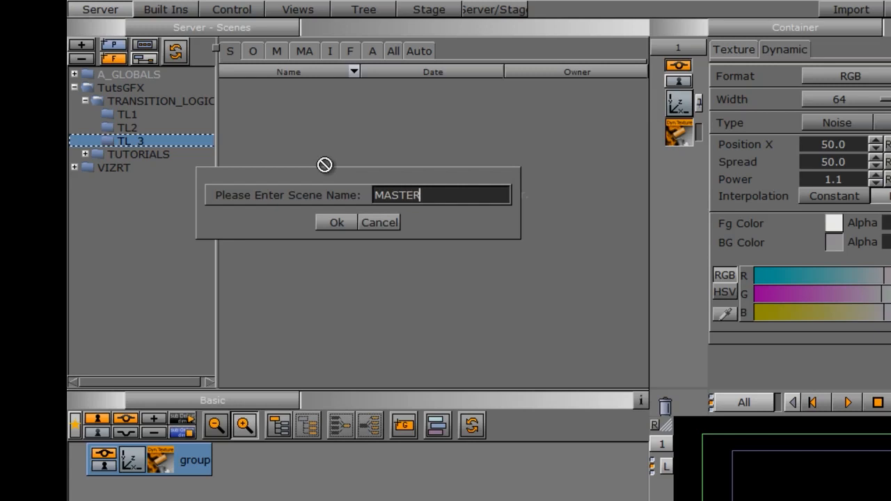
{"action": "left_click", "coordinate": [337, 224]}
{"action": "double_click", "coordinate": [251, 117]}
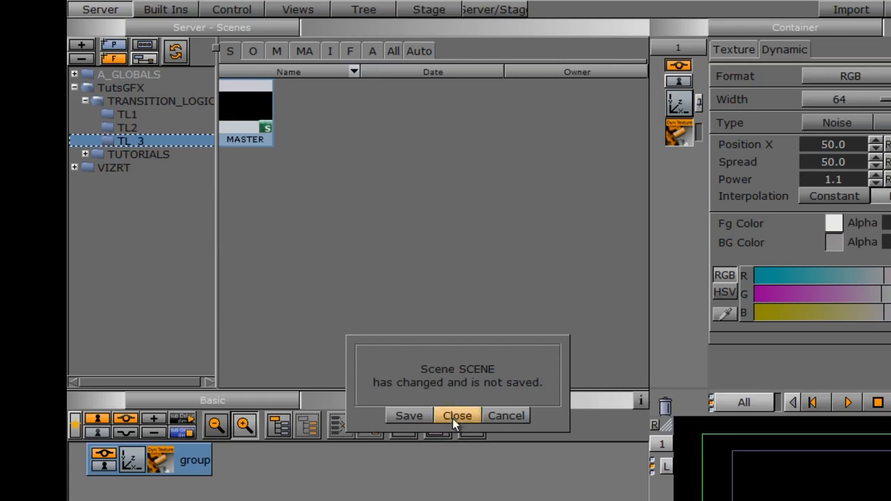
{"action": "left_click", "coordinate": [450, 418]}
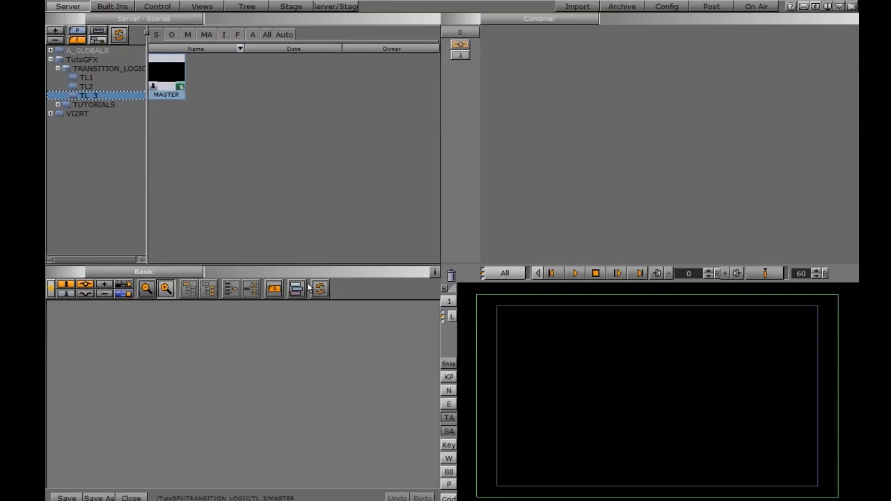
Add a group container to the empty scene tree and name it MAIN.
{"action": "left_click_drag", "start_coordinate": [273, 288], "coordinate": [163, 334]}
{"action": "double_click", "coordinate": [109, 313]}
{"action": "type", "text": "MAIN"}
{"action": "key", "text": "Return"}
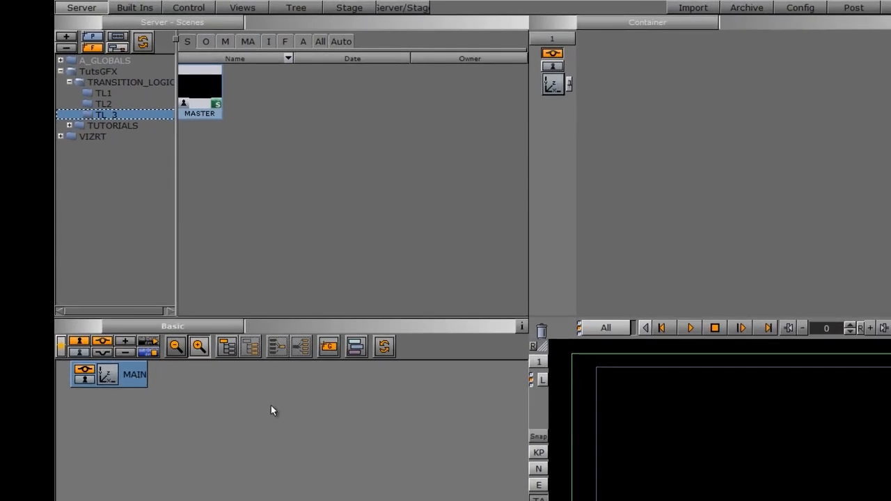
Add a child group under MAIN and name it LOWERTHIRD_GROUP.
{"action": "left_click_drag", "start_coordinate": [170, 388], "coordinate": [172, 386]}
{"action": "double_click", "coordinate": [147, 404]}
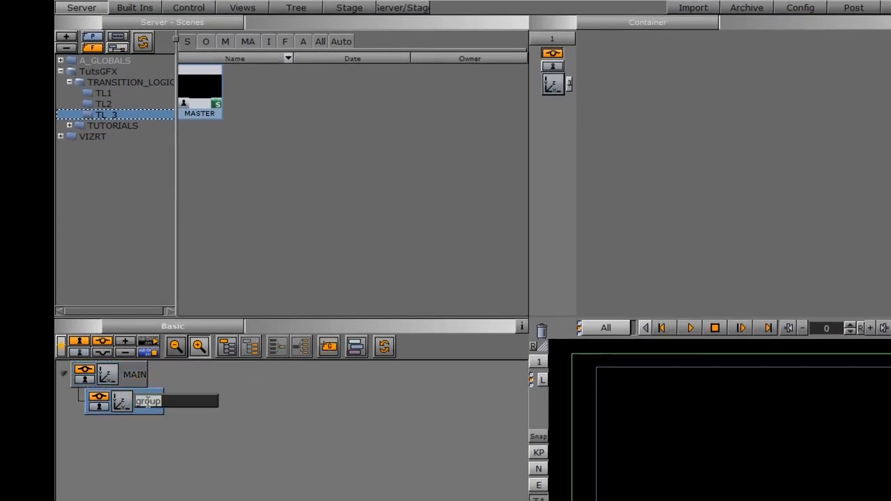
{"action": "type", "text": "LOWERTH"}
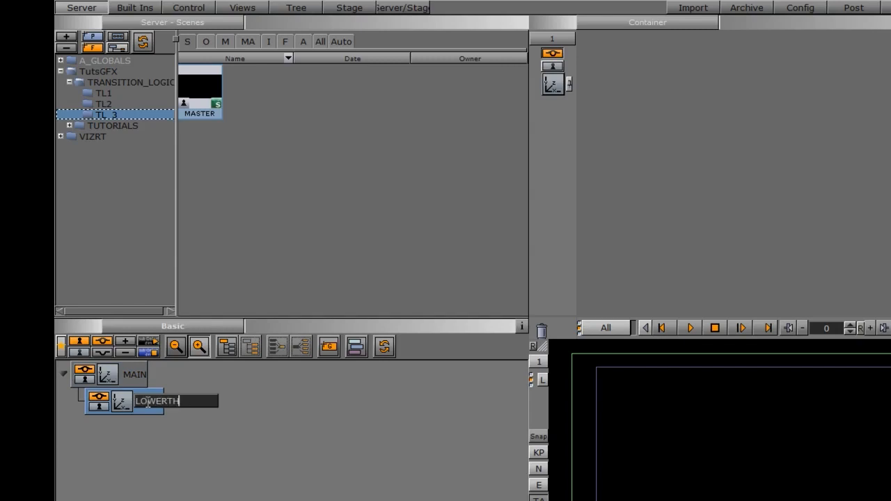
{"action": "type", "text": "IRD_GROUP"}
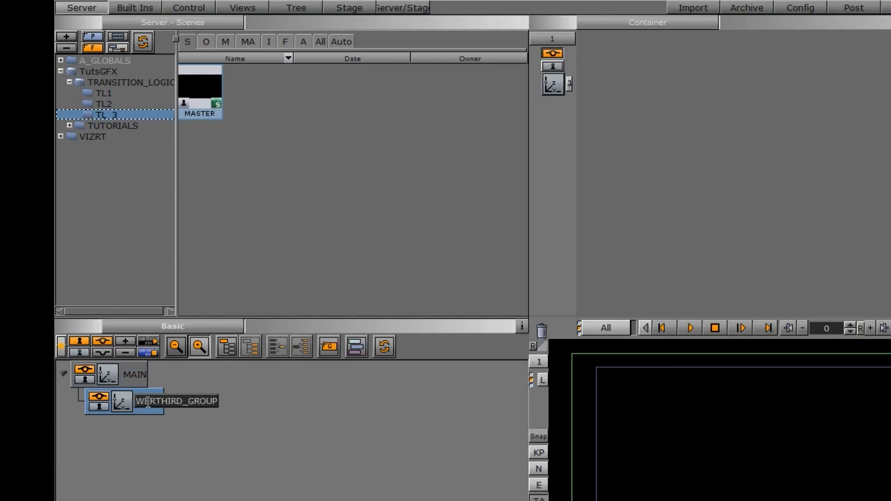
{"action": "key", "text": "Return"}
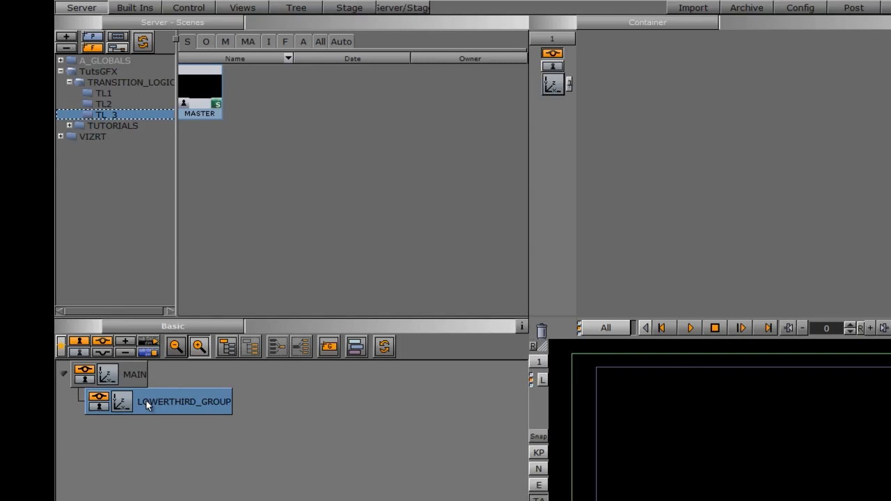
Add a child group under LOWERTHIRD_GROUP and name it DESIGN.
{"action": "left_click_drag", "start_coordinate": [338, 345], "coordinate": [240, 401]}
{"action": "type", "text": "DESIGN"}
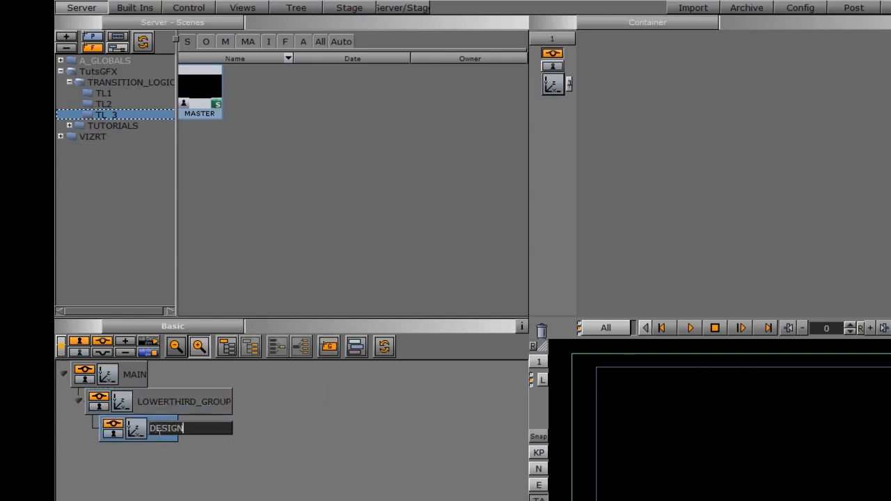
{"action": "key", "text": "Return"}
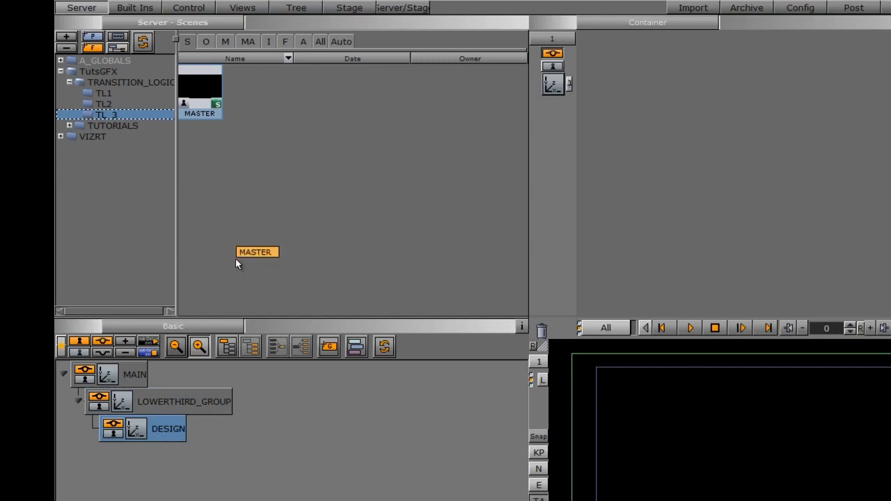
Add a Noggi geometry under DESIGN and set its width to 450 and height to 25.
{"action": "left_click", "coordinate": [138, 7]}
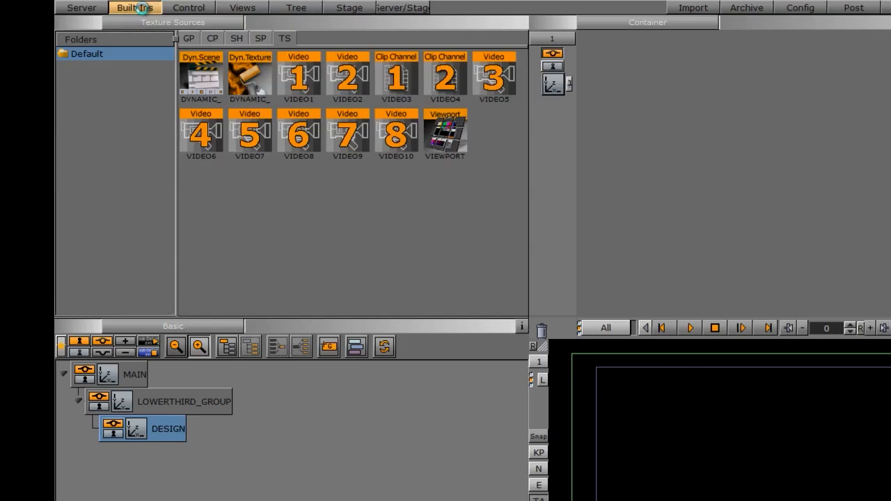
{"action": "left_click", "coordinate": [183, 37]}
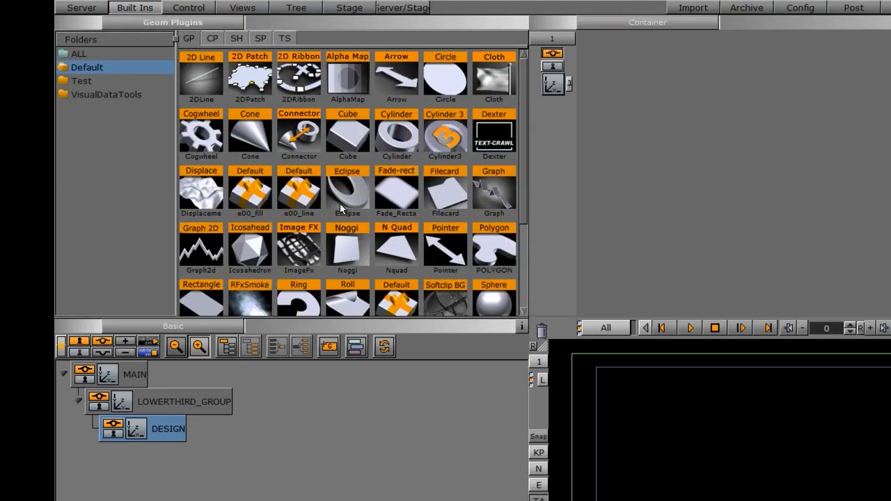
{"action": "left_click_drag", "start_coordinate": [344, 252], "coordinate": [212, 431]}
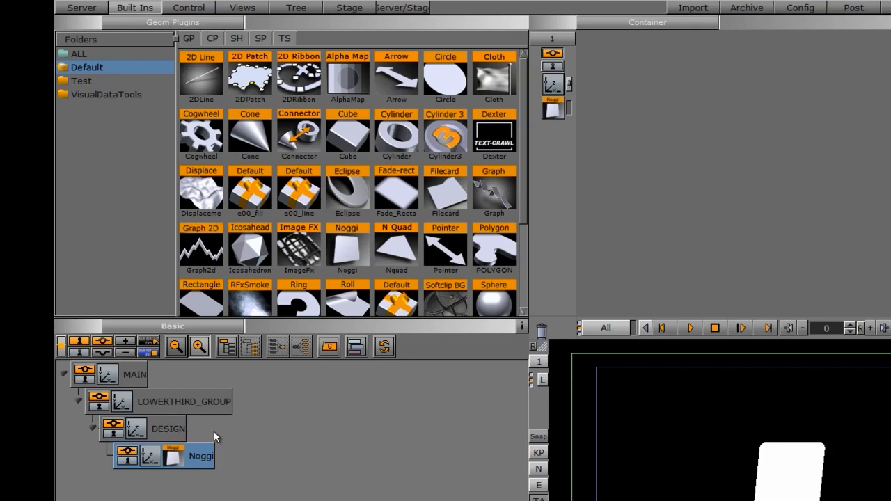
{"action": "left_click", "coordinate": [172, 458]}
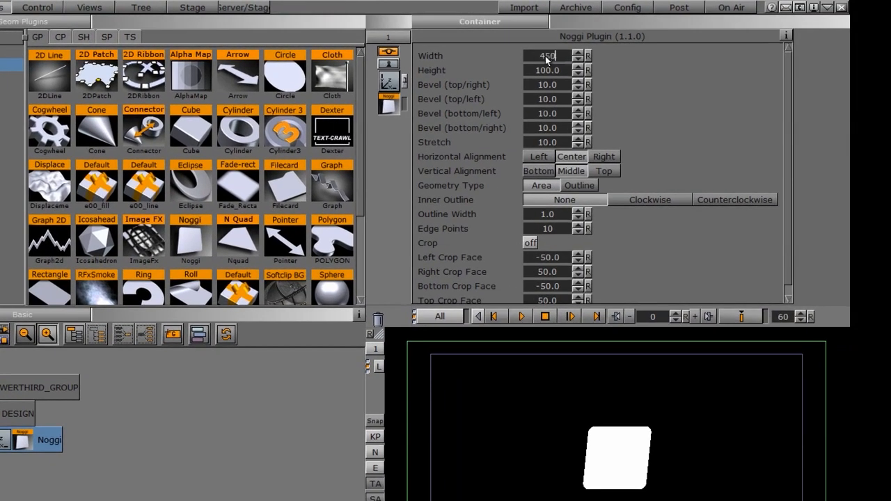
{"action": "key", "text": "Return"}
{"action": "left_click", "coordinate": [550, 70]}
{"action": "type", "text": "25"}
{"action": "key", "text": "Return"}
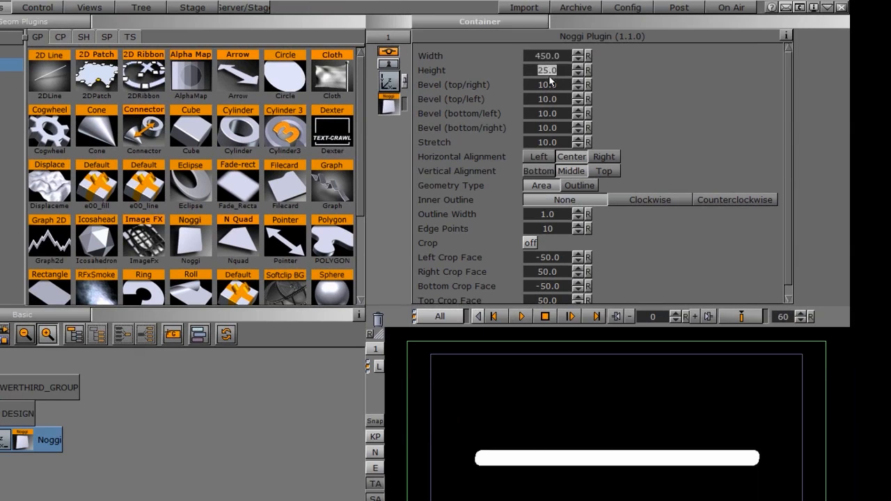
Set all four bevels of the Noggi to 0 and its stretch to 25.
{"action": "left_click", "coordinate": [550, 84]}
{"action": "type", "text": "0"}
{"action": "left_click", "coordinate": [546, 99]}
{"action": "type", "text": "0"}
{"action": "left_click", "coordinate": [548, 113]}
{"action": "type", "text": "0"}
{"action": "left_click", "coordinate": [549, 128]}
{"action": "type", "text": "0"}
{"action": "left_click", "coordinate": [548, 142]}
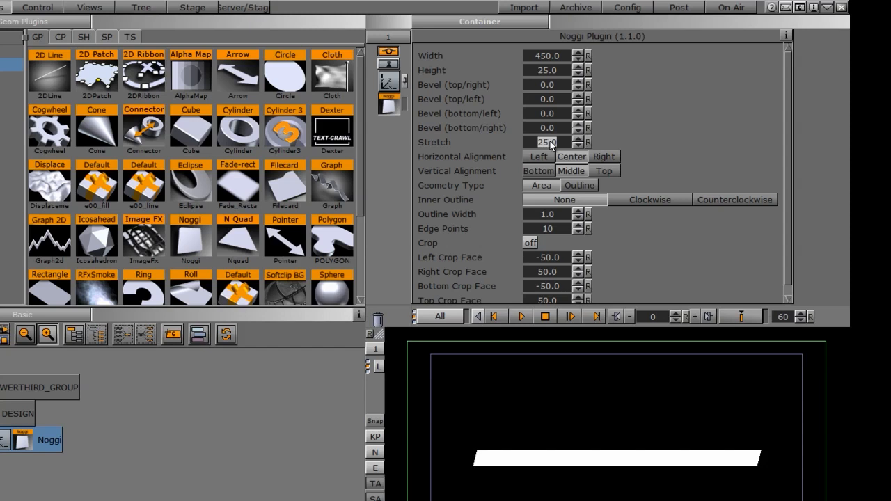
Align the Noggi left and bottom, and position it at X -238 and Y -166.
{"action": "left_click", "coordinate": [538, 156]}
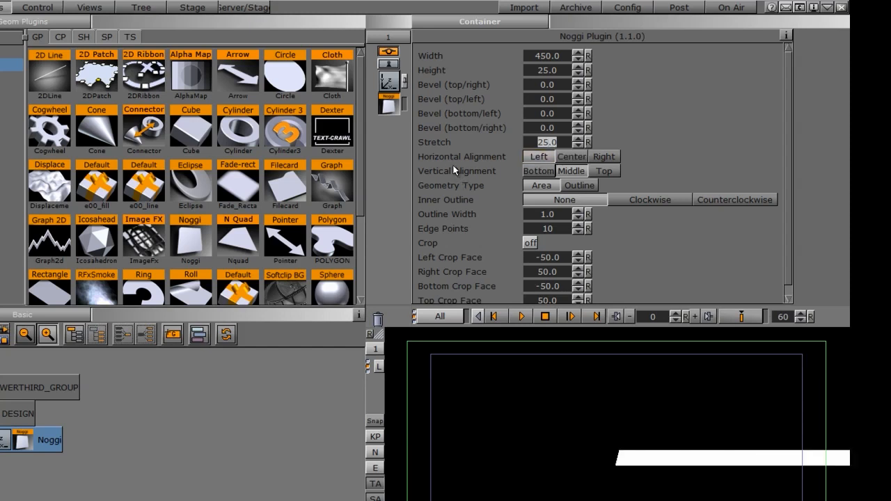
{"action": "left_click", "coordinate": [537, 170]}
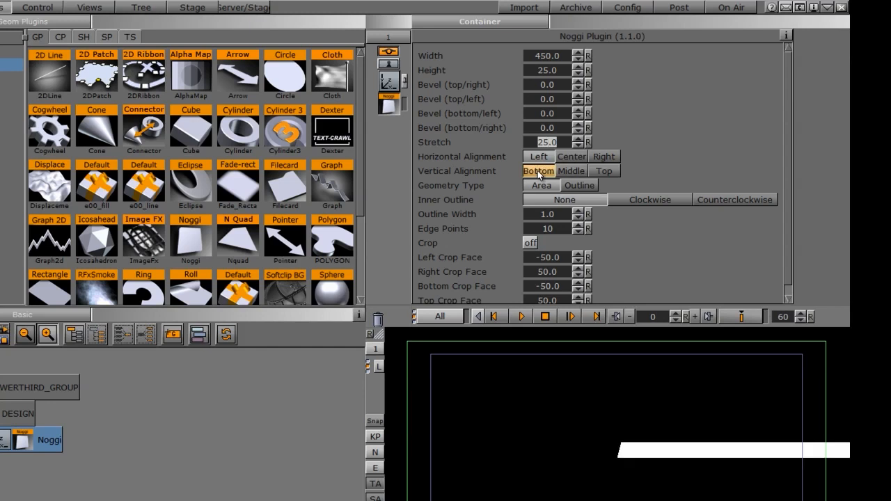
{"action": "left_click", "coordinate": [388, 83]}
{"action": "left_click_drag", "start_coordinate": [451, 84], "coordinate": [317, 84]}
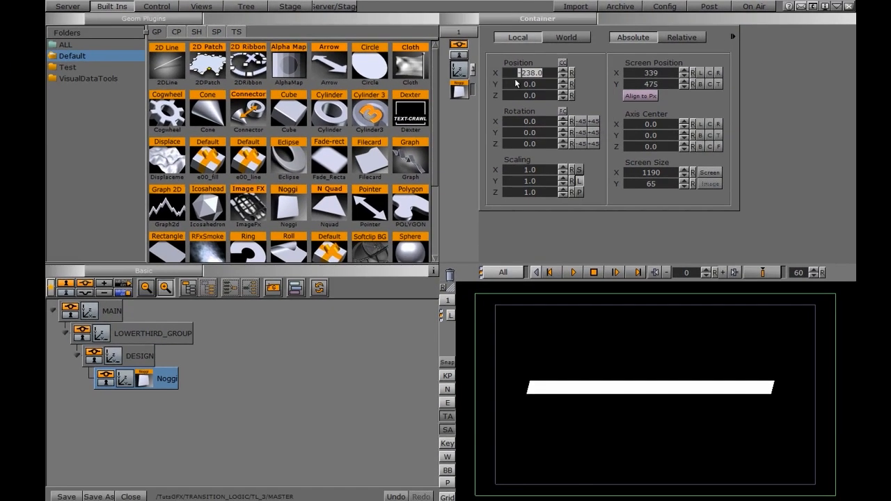
{"action": "left_click_drag", "start_coordinate": [529, 86], "coordinate": [436, 111]}
Apply the GRAY image from the TL_3 folder to the Noggi with Vertex mapping.
{"action": "left_click", "coordinate": [50, 6]}
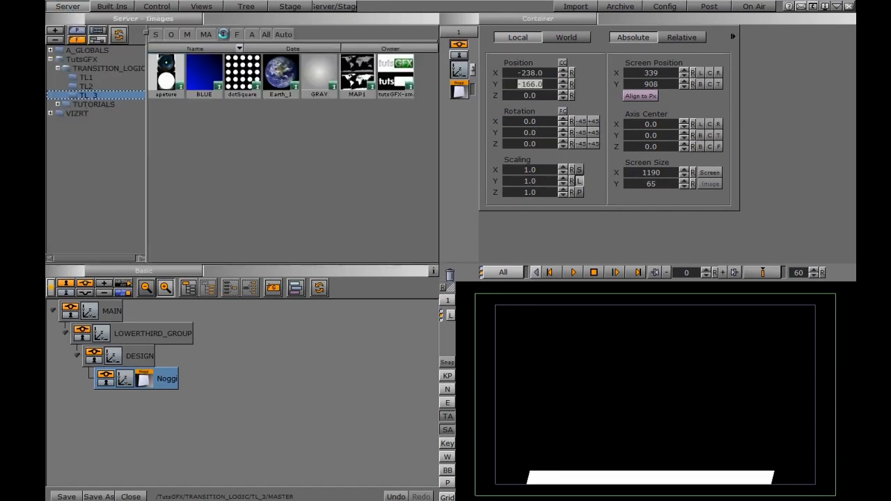
{"action": "left_click_drag", "start_coordinate": [318, 77], "coordinate": [163, 379]}
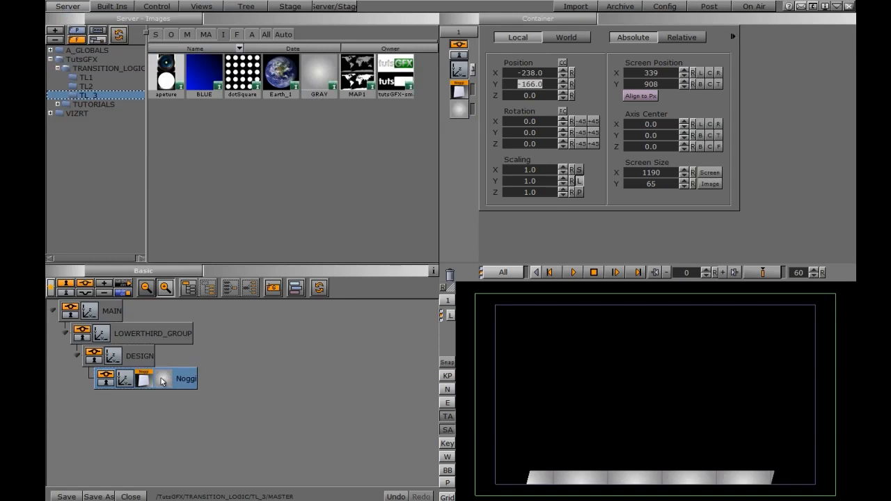
{"action": "left_click", "coordinate": [163, 380]}
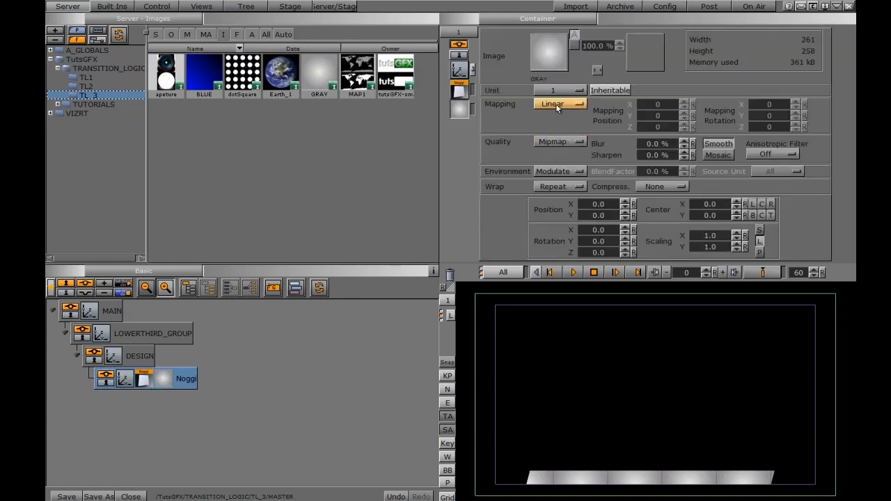
{"action": "left_click", "coordinate": [557, 105]}
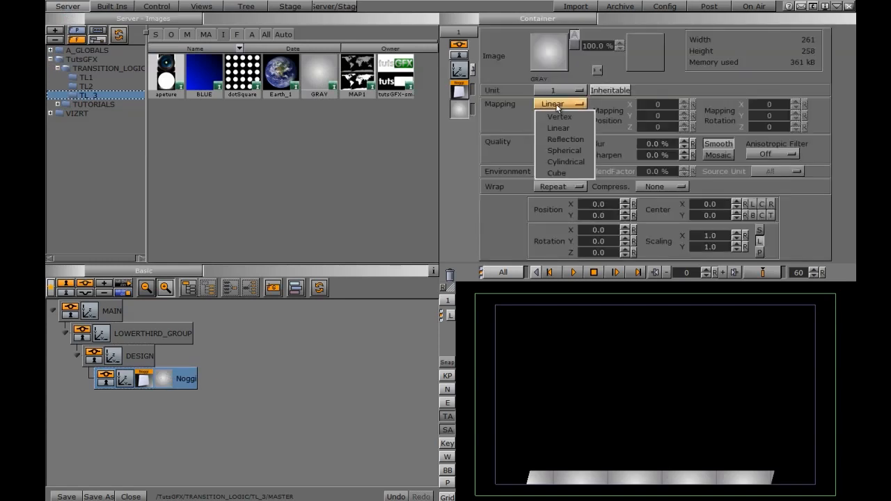
{"action": "left_click", "coordinate": [559, 116]}
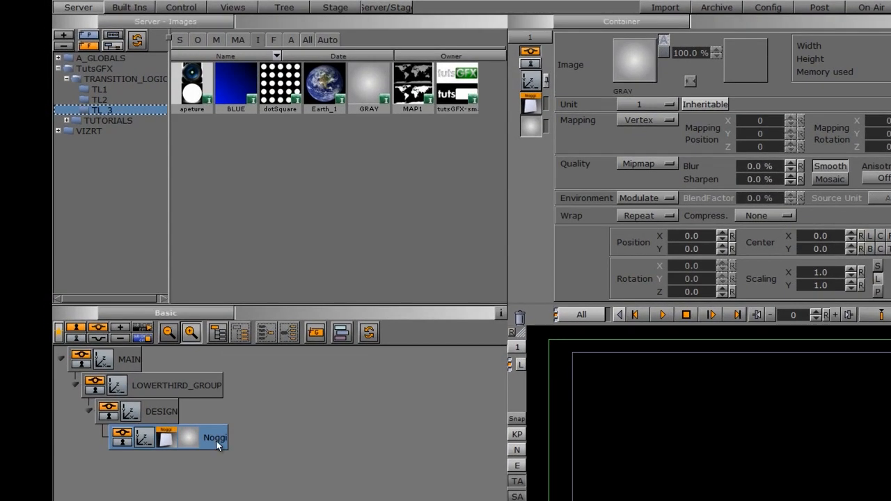
Duplicate the Noggi container within DESIGN and replace the upper copy's texture with the BLUE image.
{"action": "left_click_drag", "start_coordinate": [216, 442], "coordinate": [204, 413]}
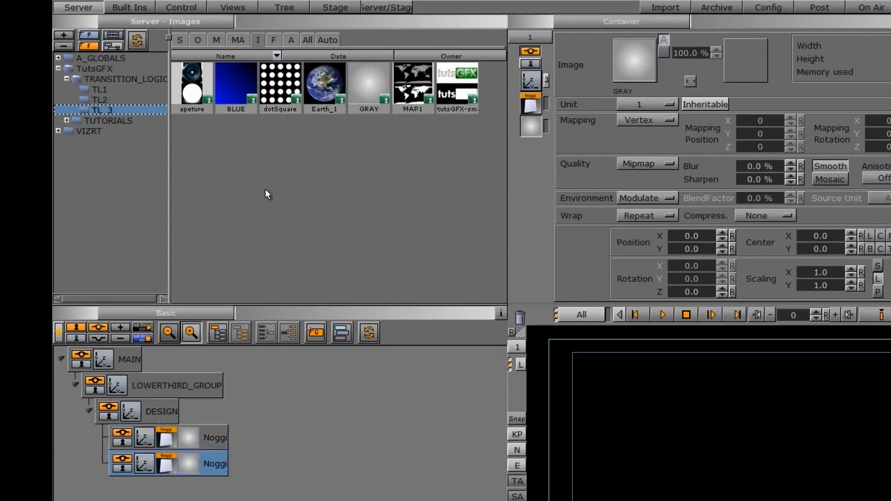
{"action": "left_click_drag", "start_coordinate": [234, 80], "coordinate": [188, 437]}
{"action": "left_click", "coordinate": [165, 441]}
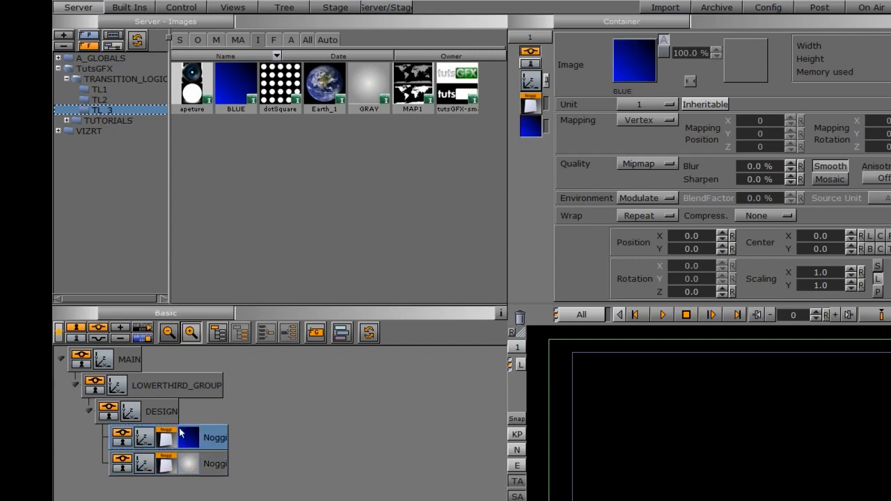
Set the blue Noggi's vertical alignment to Top and position it at X -226 and Y -116.
{"action": "left_click", "coordinate": [164, 439]}
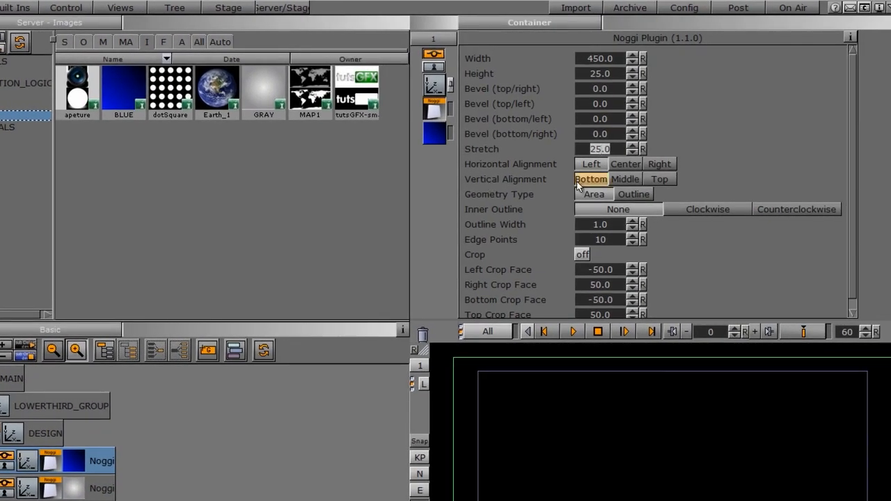
{"action": "left_click", "coordinate": [659, 180]}
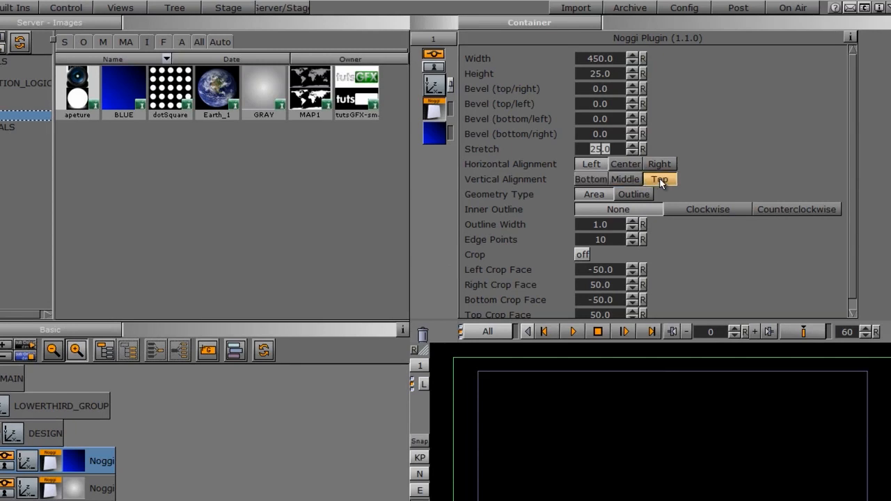
{"action": "left_click", "coordinate": [437, 86]}
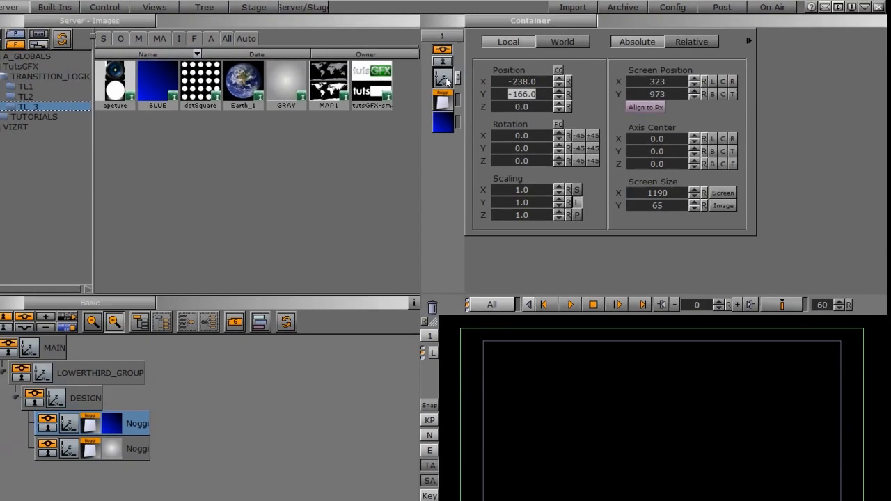
{"action": "left_click_drag", "start_coordinate": [509, 94], "coordinate": [521, 75]}
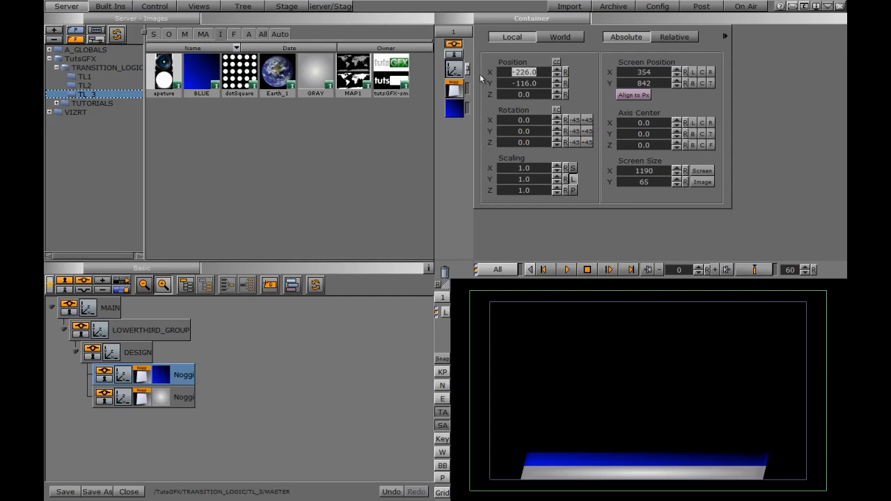
Rename the blue Noggi container BLUE_L3 and the gray one GRAY_L3.
{"action": "double_click", "coordinate": [183, 375]}
{"action": "type", "text": "BLUE_L3"}
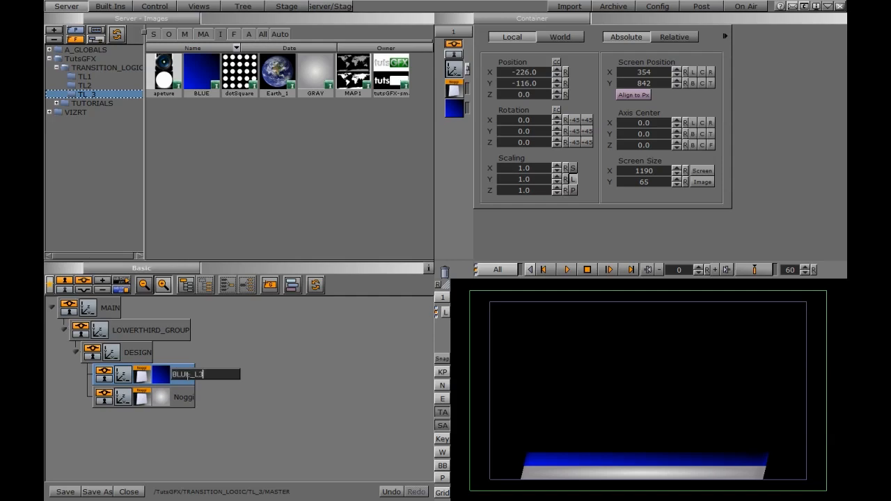
{"action": "key", "text": "Tab"}
{"action": "type", "text": "GRAY_"}
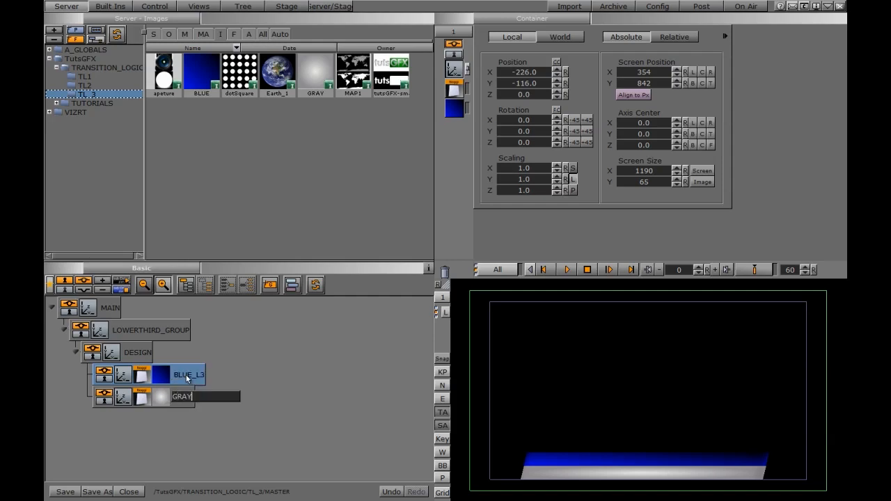
{"action": "type", "text": "L3"}
{"action": "key", "text": "Return"}
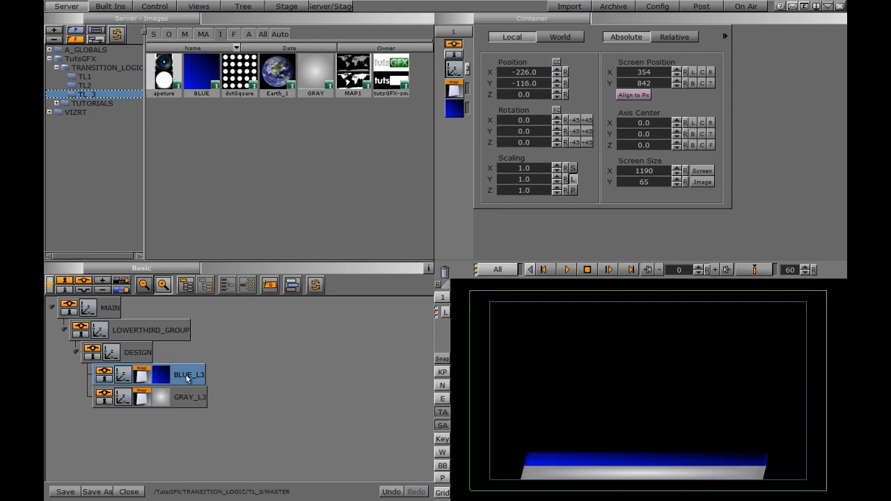
Animate GRAY_L3's Noggi width from 0 at frame 0 to 450 at frame 30, and play the animation.
{"action": "left_click", "coordinate": [142, 396]}
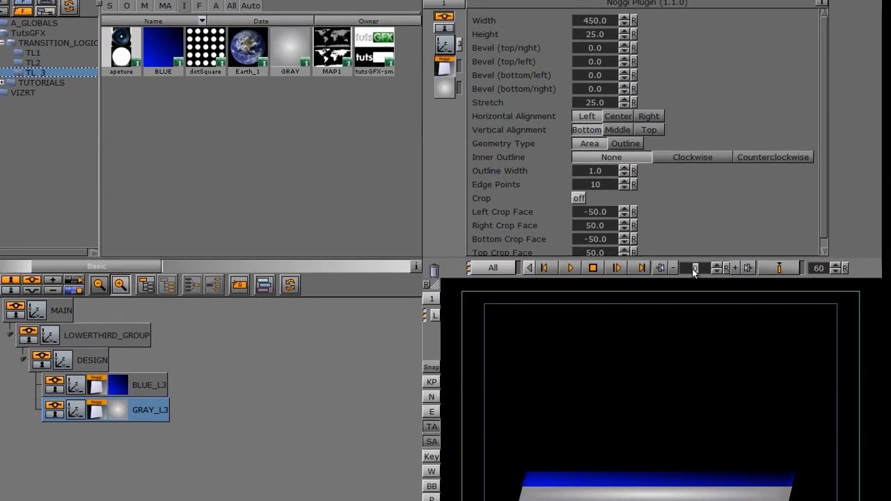
{"action": "left_click", "coordinate": [772, 266]}
{"action": "left_click", "coordinate": [727, 269]}
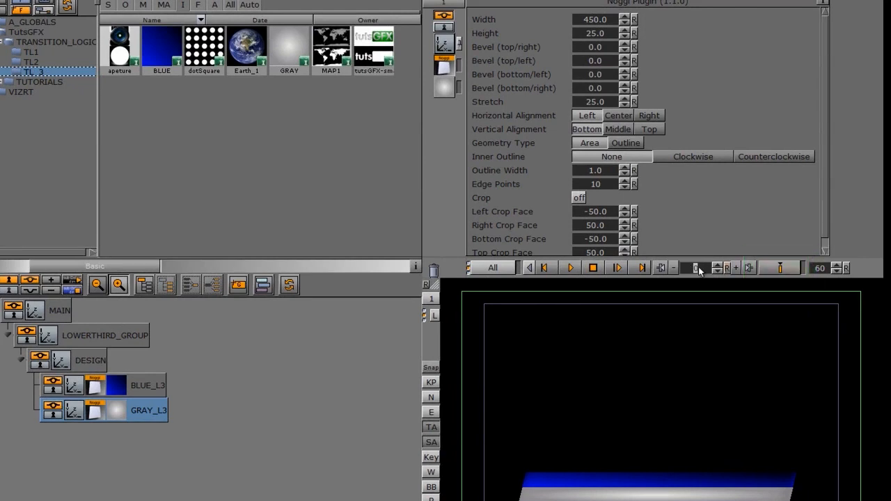
{"action": "left_click", "coordinate": [589, 20]}
{"action": "type", "text": "0"}
{"action": "key", "text": "Return"}
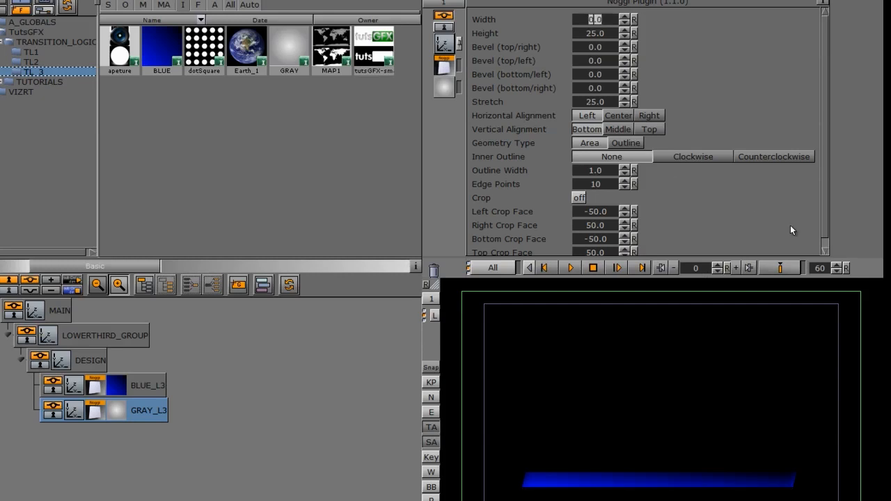
{"action": "left_click", "coordinate": [776, 268]}
{"action": "left_click", "coordinate": [570, 268]}
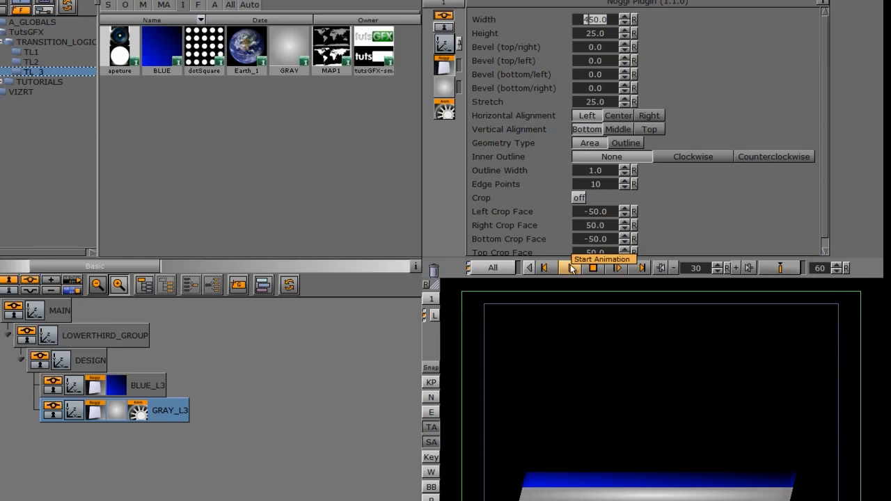
Set GRAY_L3's Z position to -1.
{"action": "left_click", "coordinate": [73, 411]}
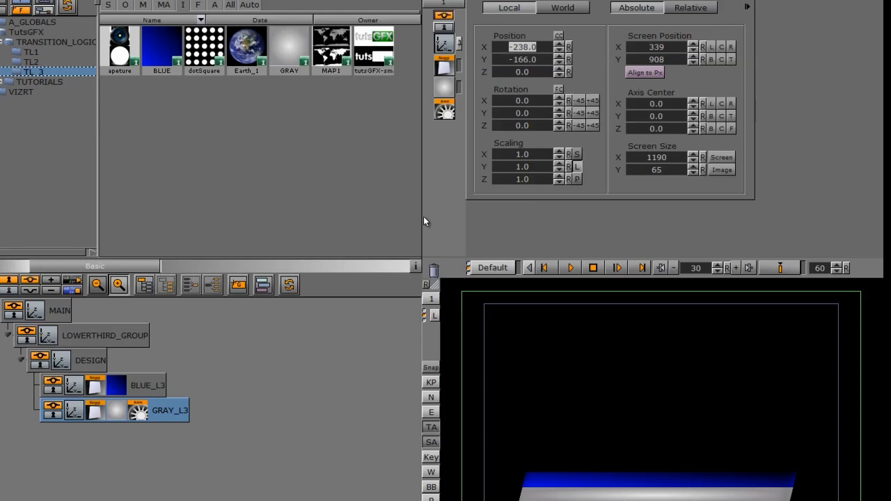
{"action": "left_click", "coordinate": [559, 75]}
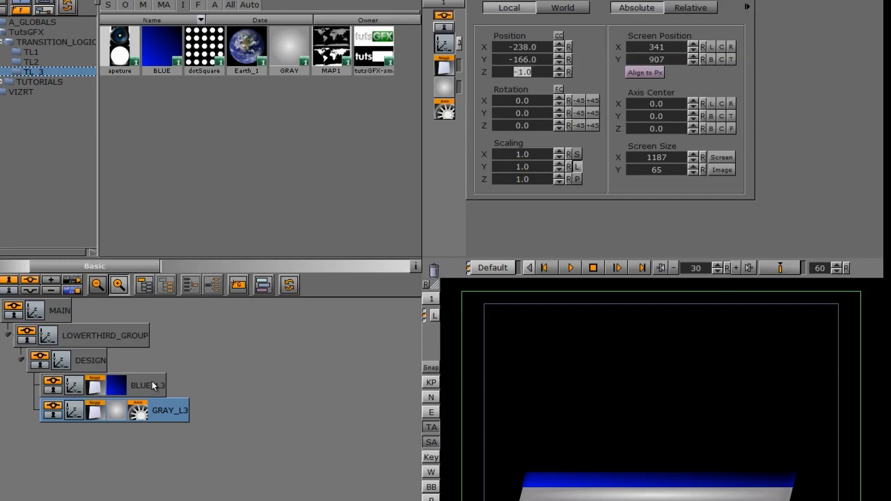
Animate BLUE_L3's Noggi width from 0 at frame 0 to 250 at frame 30, and play the animation.
{"action": "left_click", "coordinate": [95, 388]}
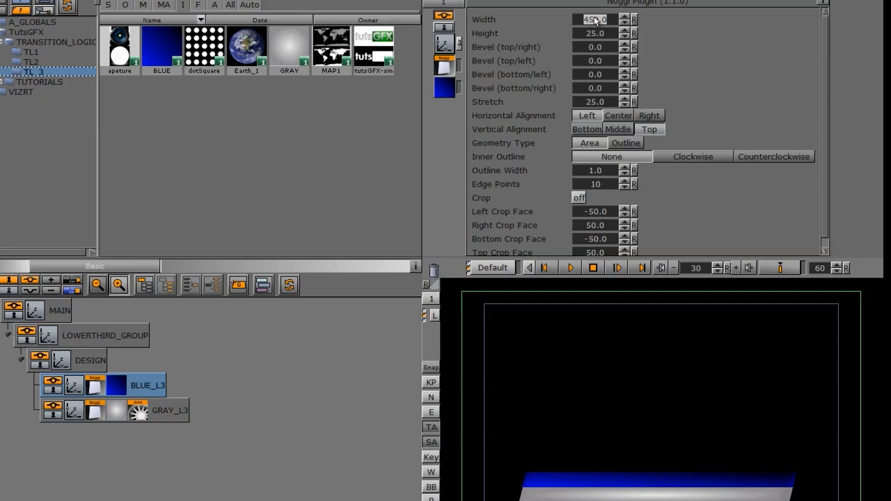
{"action": "type", "text": "250"}
{"action": "key", "text": "Return"}
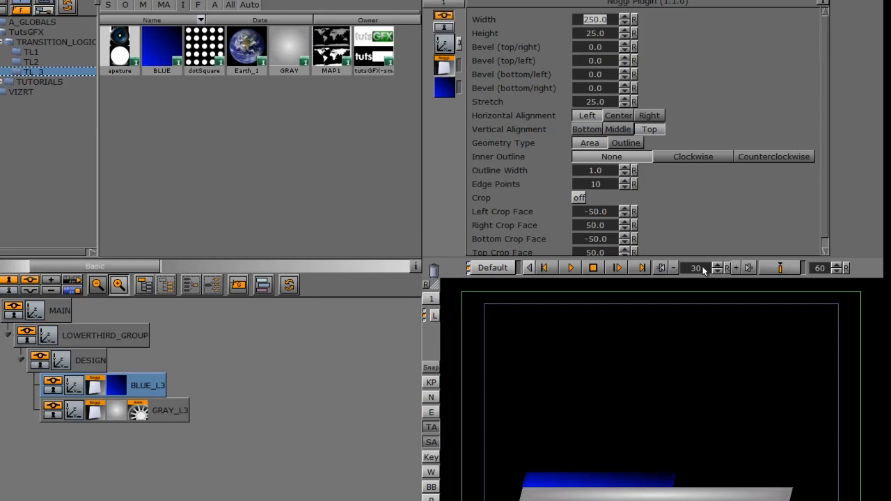
{"action": "left_click", "coordinate": [771, 267]}
{"action": "left_click", "coordinate": [726, 268]}
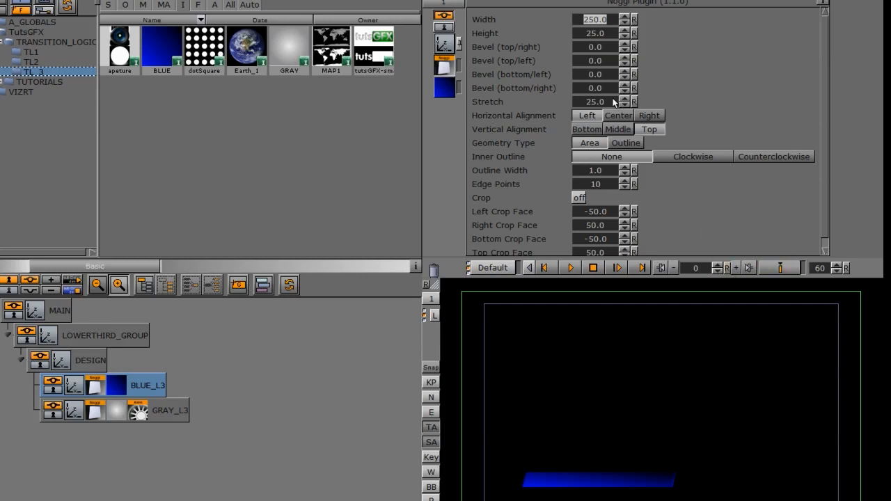
{"action": "type", "text": "0"}
{"action": "key", "text": "Return"}
{"action": "left_click", "coordinate": [773, 267]}
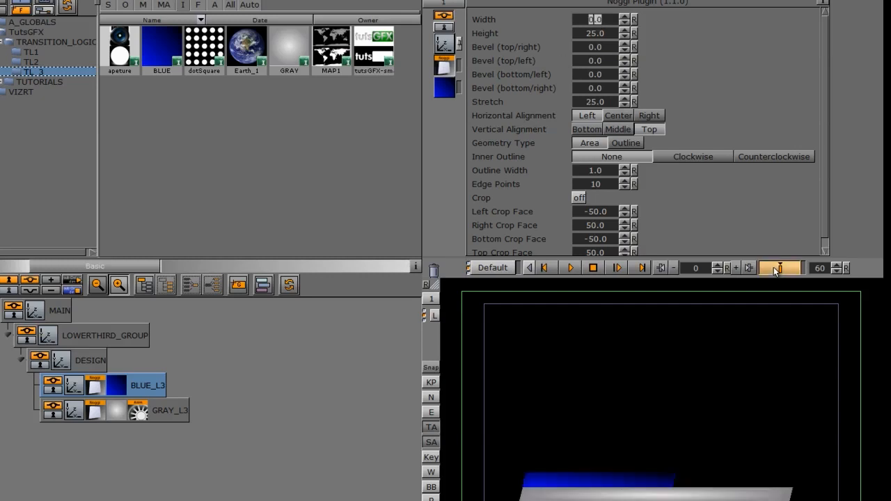
{"action": "left_click", "coordinate": [571, 268]}
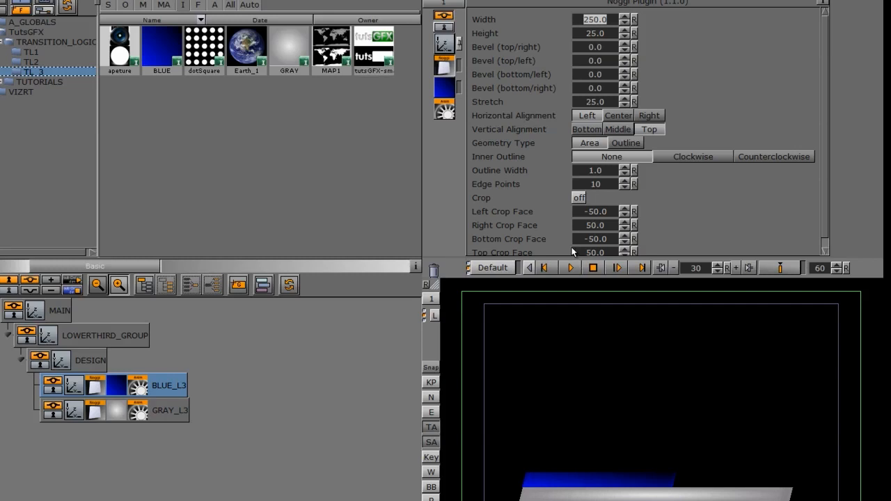
Keyframe BLUE_L3's Noggi width at 450 on frame 60 and its height at 50 on frame 120.
{"action": "left_click_drag", "start_coordinate": [689, 270], "coordinate": [710, 274]}
{"action": "left_click", "coordinate": [591, 20]}
{"action": "type", "text": "450"}
{"action": "key", "text": "Return"}
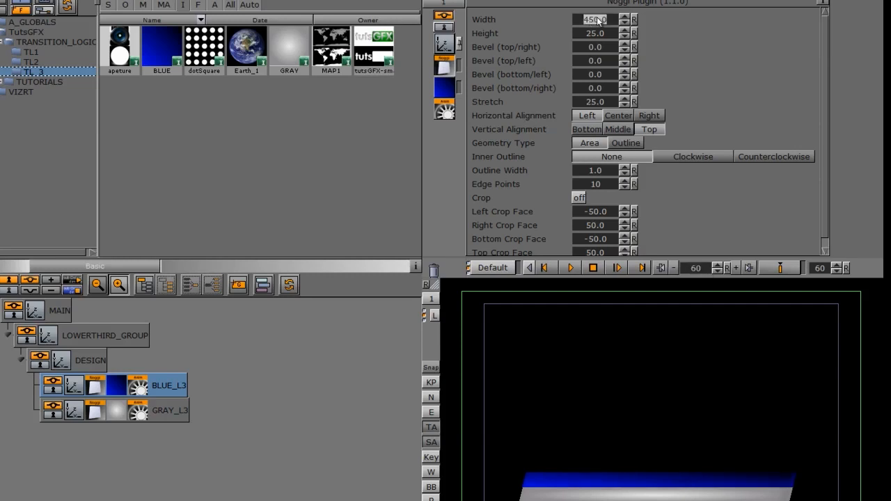
{"action": "left_click", "coordinate": [768, 271]}
{"action": "left_click_drag", "start_coordinate": [585, 33], "coordinate": [735, 34]}
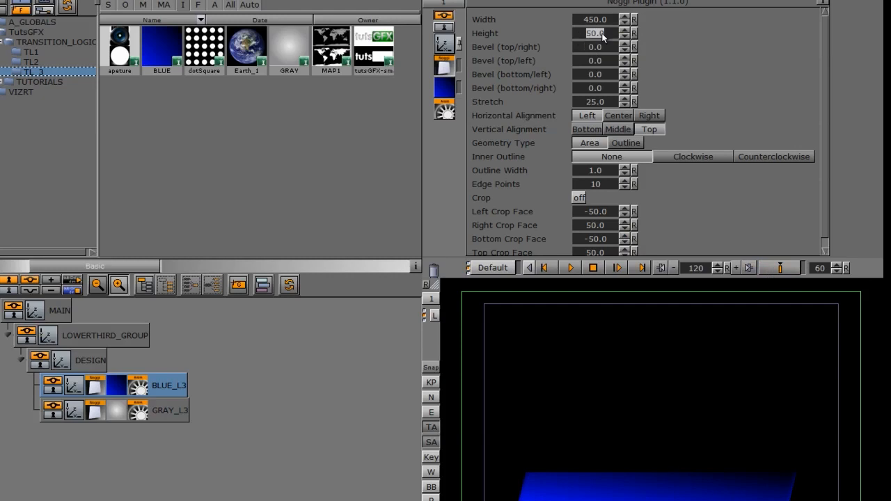
{"action": "left_click", "coordinate": [774, 269]}
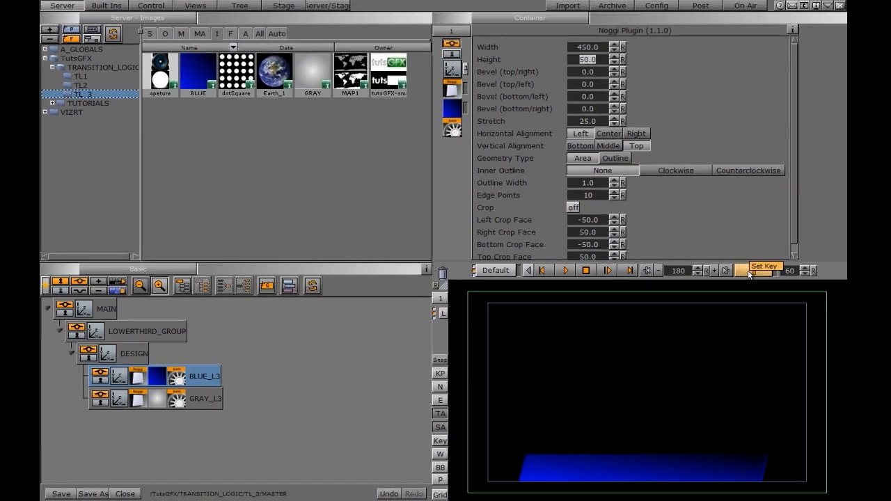
Move BLUE_L3's last height keyframe to about 1.5 seconds on the stage and scrub through the animation.
{"action": "left_click", "coordinate": [283, 4]}
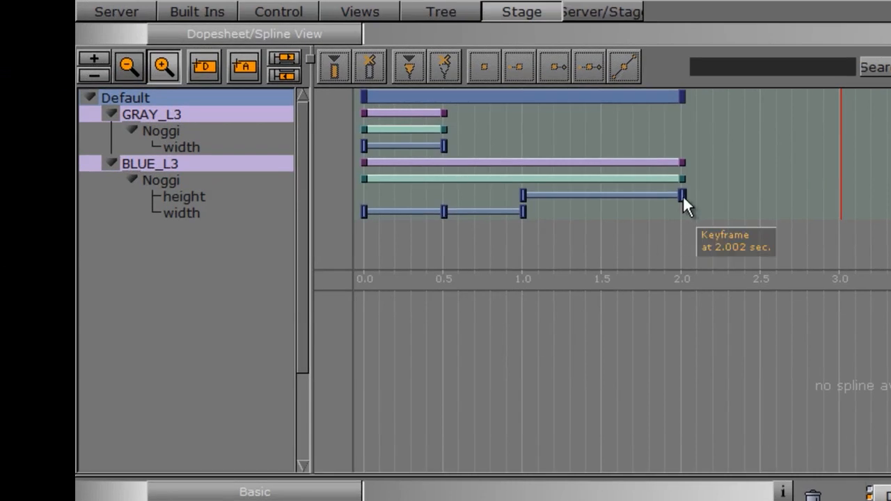
{"action": "left_click_drag", "start_coordinate": [648, 185], "coordinate": [561, 183]}
{"action": "left_click_drag", "start_coordinate": [572, 227], "coordinate": [323, 237]}
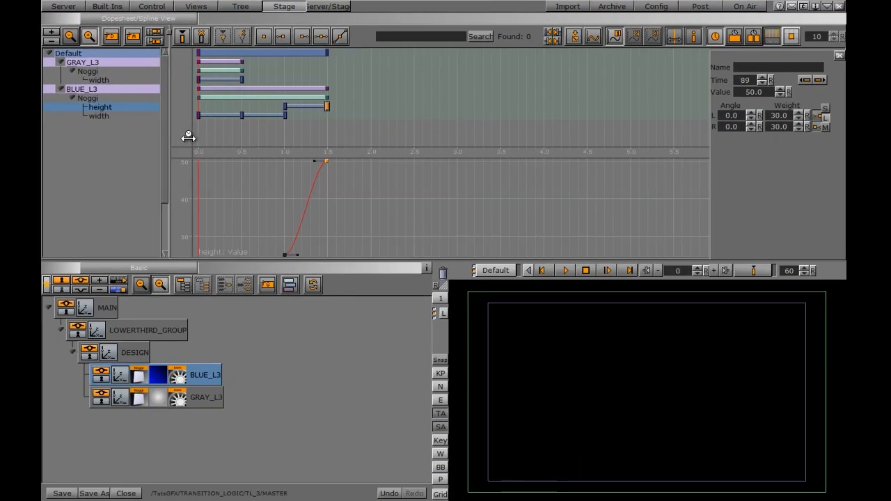
{"action": "left_click_drag", "start_coordinate": [188, 137], "coordinate": [327, 147]}
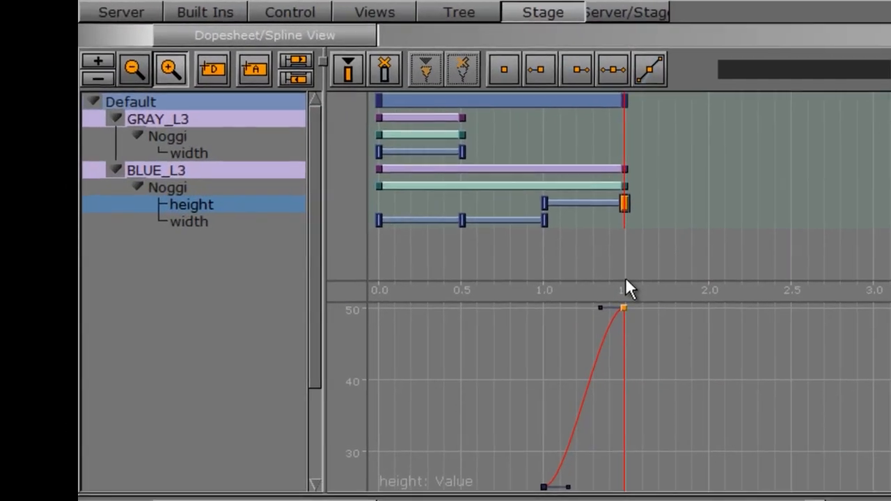
Rename the Default director to L3.
{"action": "left_click", "coordinate": [163, 103]}
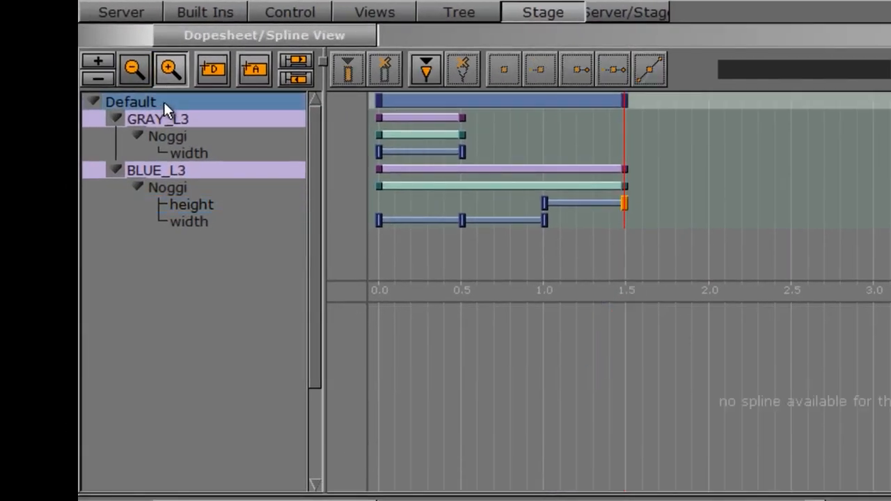
{"action": "right_click", "coordinate": [164, 101]}
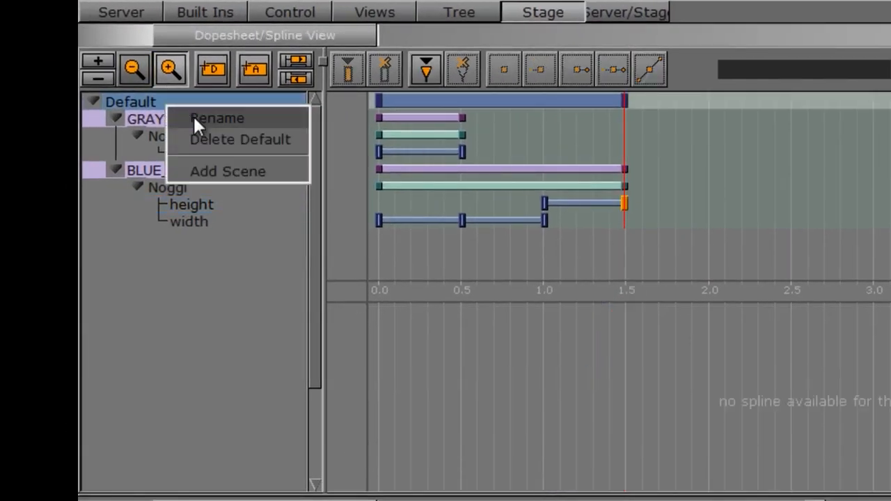
{"action": "left_click", "coordinate": [193, 114]}
{"action": "type", "text": "L"}
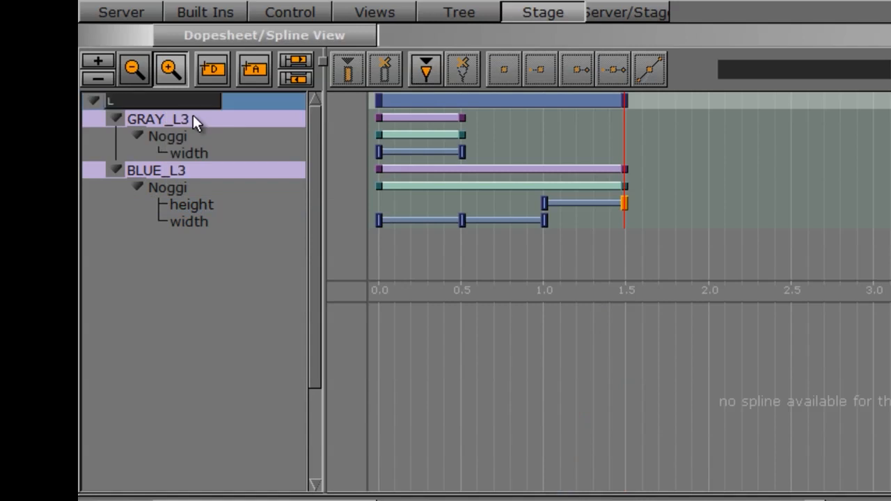
{"action": "type", "text": "3"}
{"action": "key", "text": "Return"}
Add a stop to the L3 director at frame 0 and name it O.
{"action": "left_click_drag", "start_coordinate": [588, 282], "coordinate": [364, 260]}
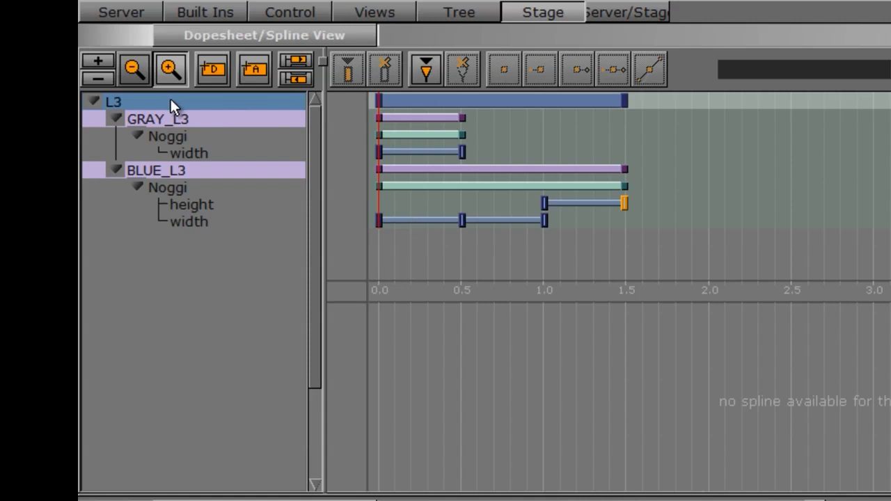
{"action": "left_click", "coordinate": [379, 99]}
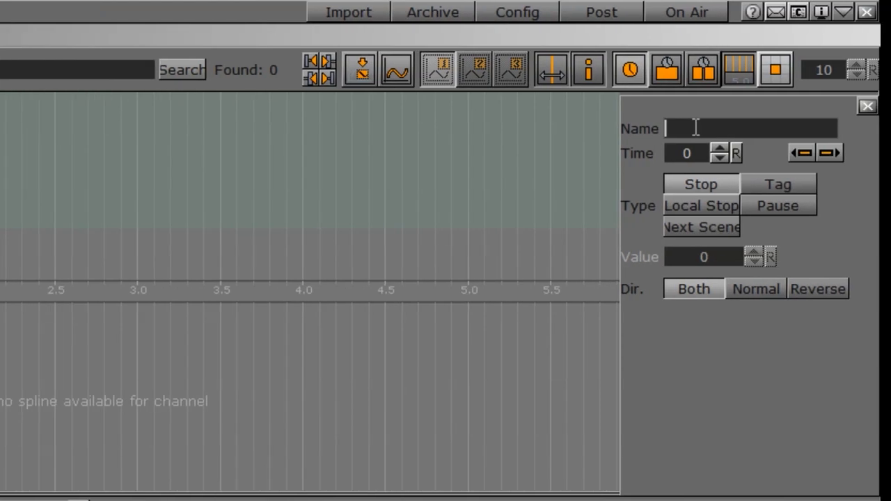
{"action": "type", "text": "O"}
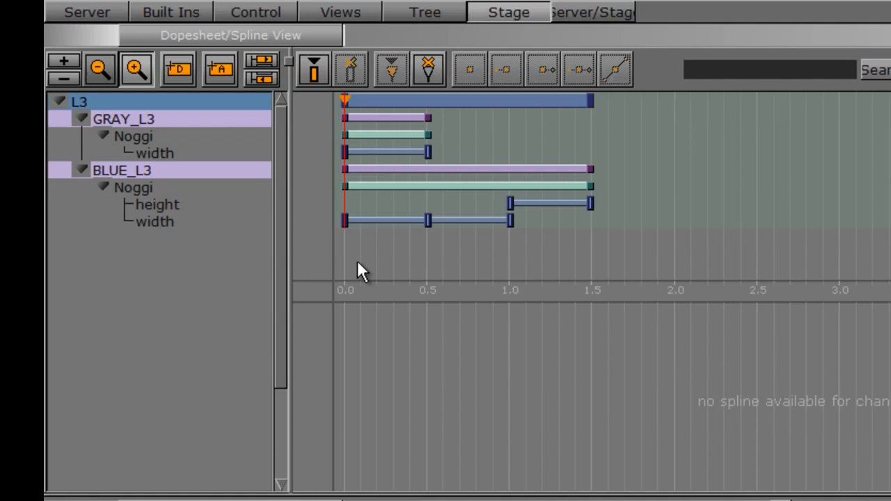
Add a stop to the L3 director at 0.5 seconds and name it A.
{"action": "left_click_drag", "start_coordinate": [357, 263], "coordinate": [428, 259]}
{"action": "left_click", "coordinate": [391, 70]}
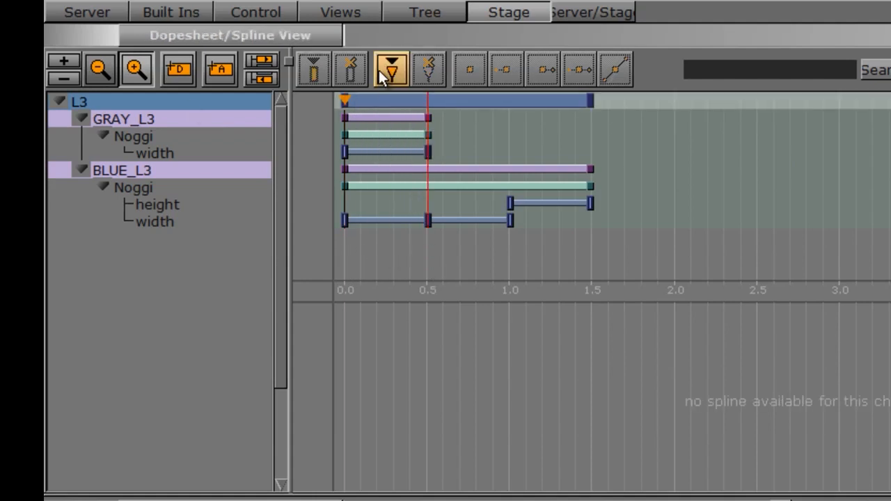
{"action": "left_click", "coordinate": [427, 96]}
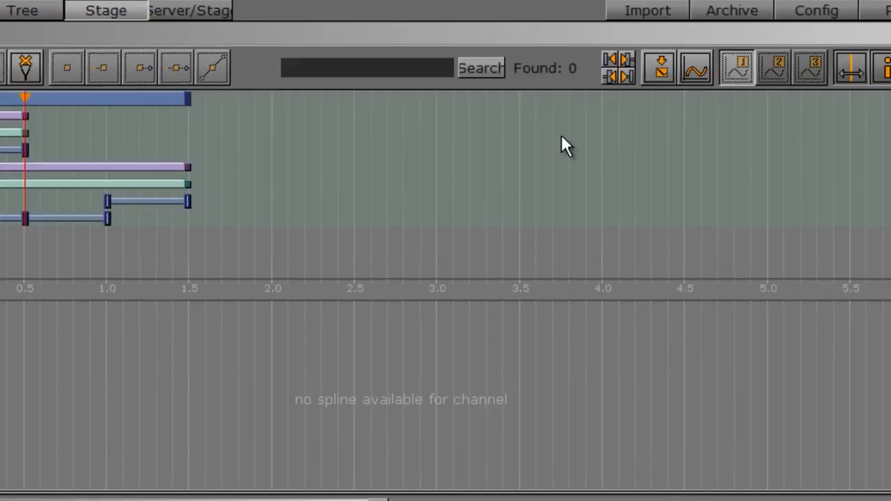
{"action": "left_click", "coordinate": [667, 125]}
{"action": "type", "text": "A"}
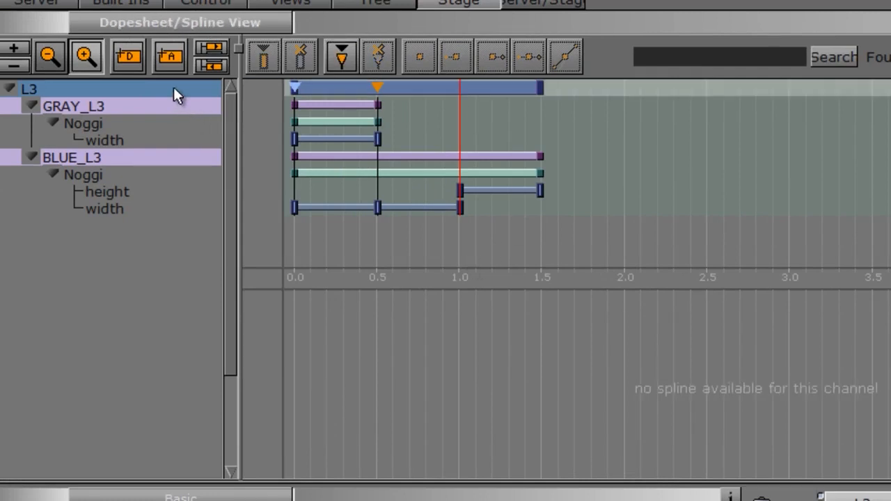
Add stops to the L3 director at 1.0 and about 1.5 seconds, naming the one at 1.5 seconds C.
{"action": "left_click", "coordinate": [340, 60]}
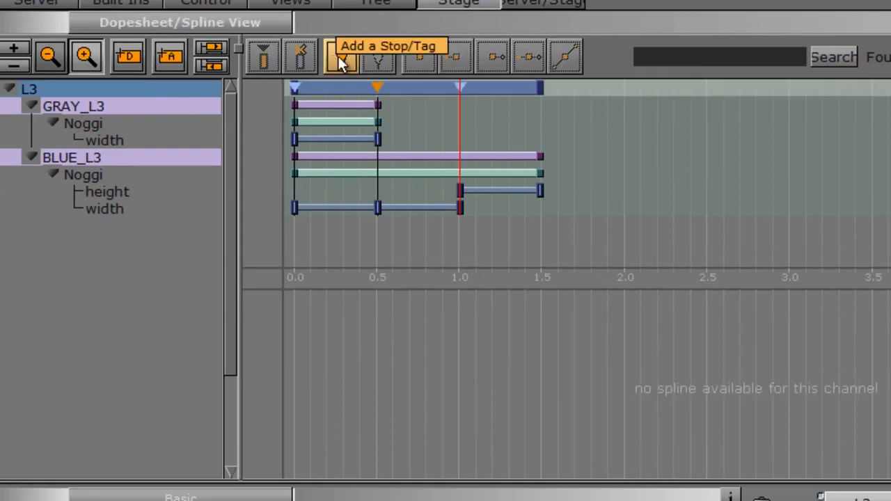
{"action": "left_click", "coordinate": [460, 86]}
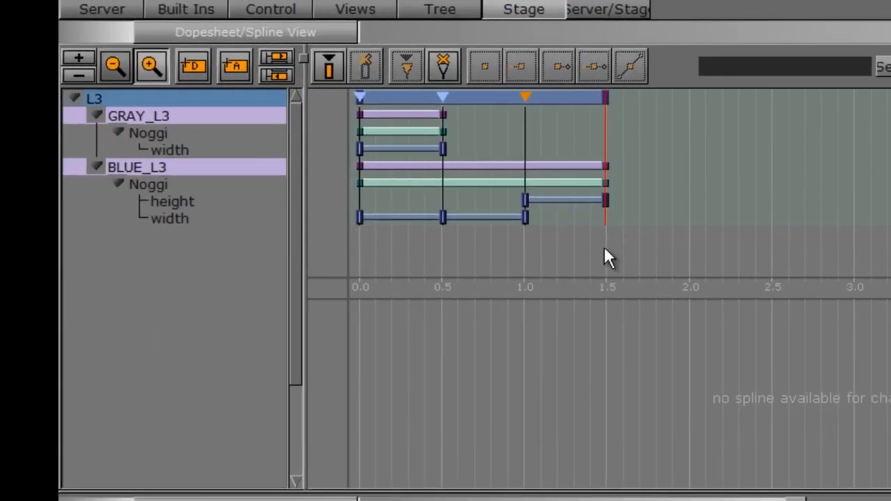
{"action": "left_click", "coordinate": [229, 96]}
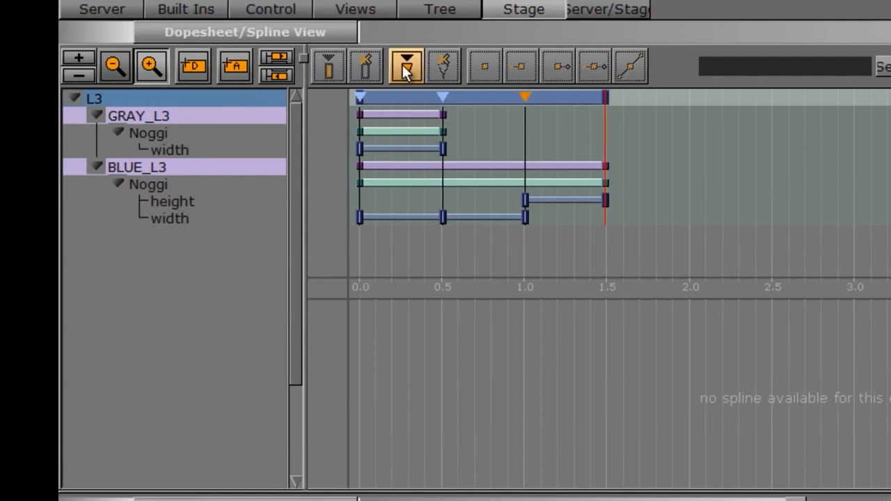
{"action": "left_click", "coordinate": [605, 97]}
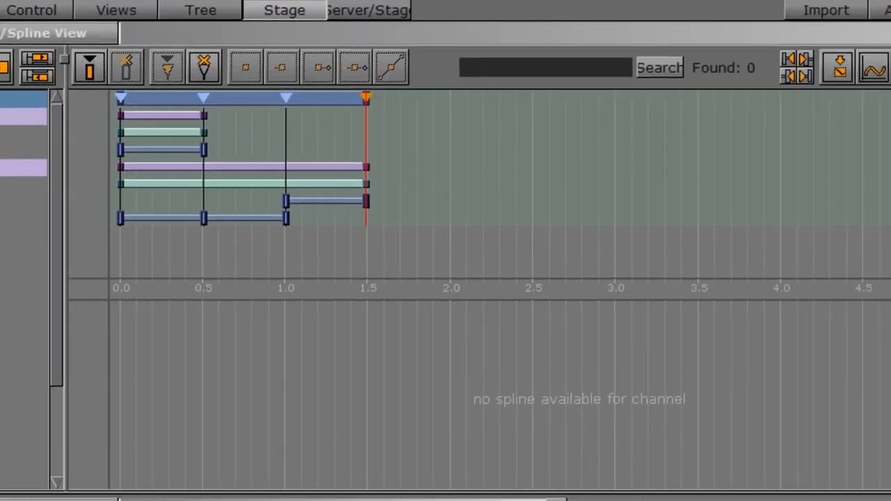
{"action": "type", "text": "C"}
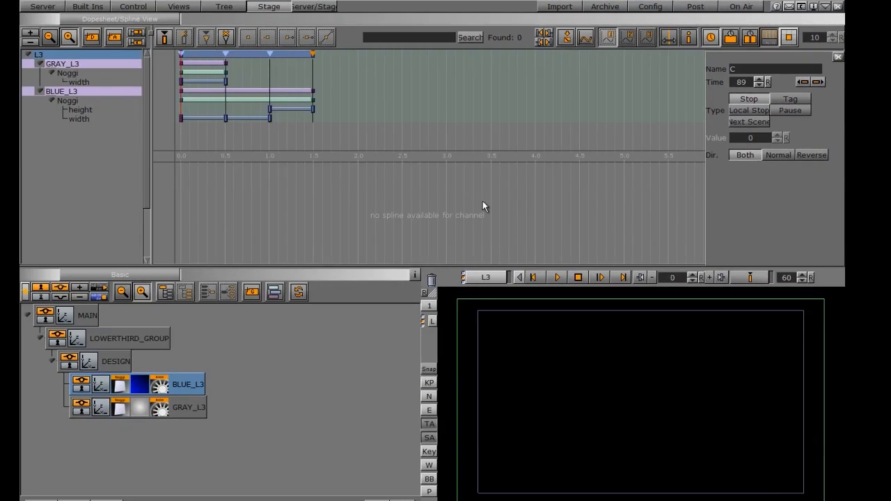
Play the L3 animation from stop to stop, from O through to C.
{"action": "left_click", "coordinate": [600, 277]}
{"action": "left_click", "coordinate": [600, 277]}
{"action": "left_click", "coordinate": [600, 277]}
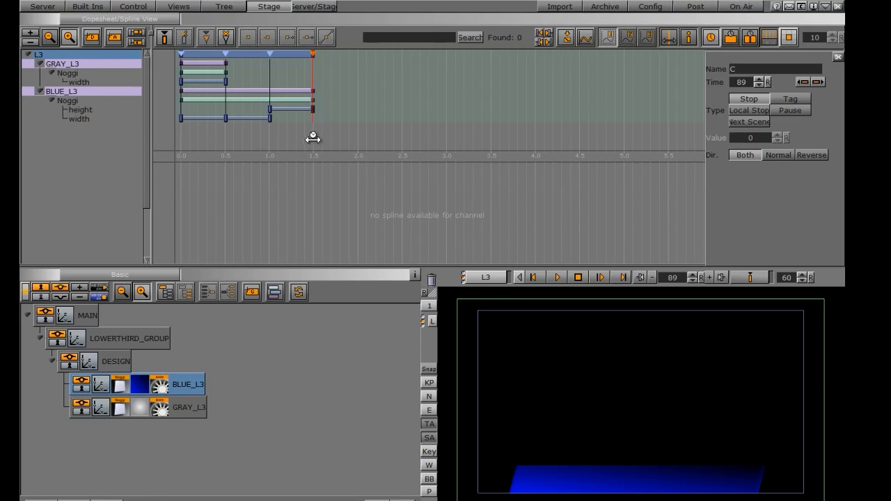
Add a stop to the L3 director at about 2.0 seconds and name it O.
{"action": "left_click_drag", "start_coordinate": [312, 138], "coordinate": [357, 140]}
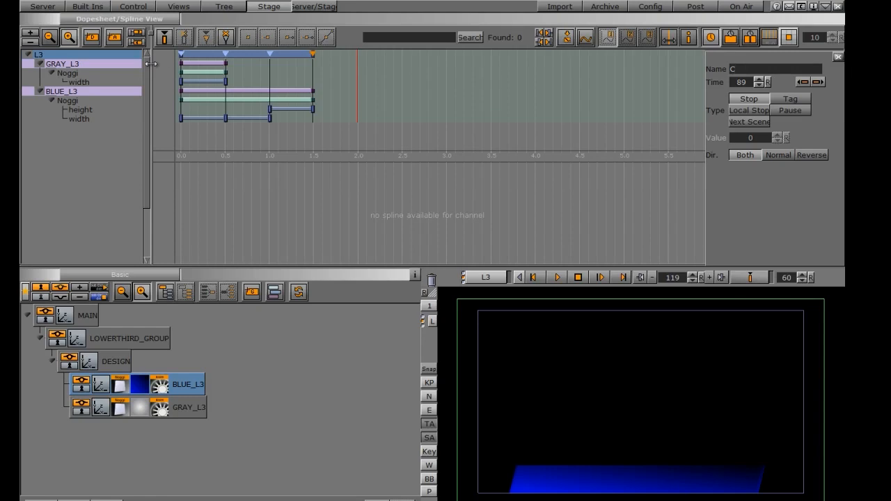
{"action": "left_click", "coordinate": [122, 57]}
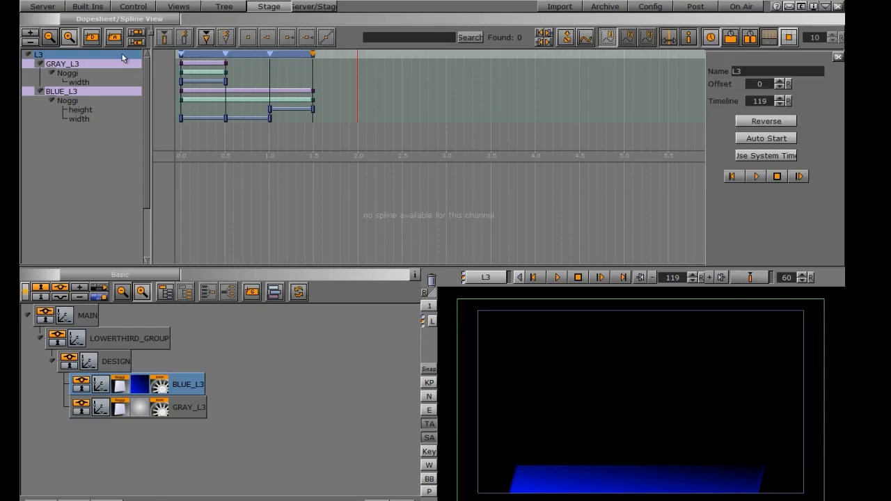
{"action": "left_click", "coordinate": [206, 37]}
{"action": "left_click", "coordinate": [356, 54]}
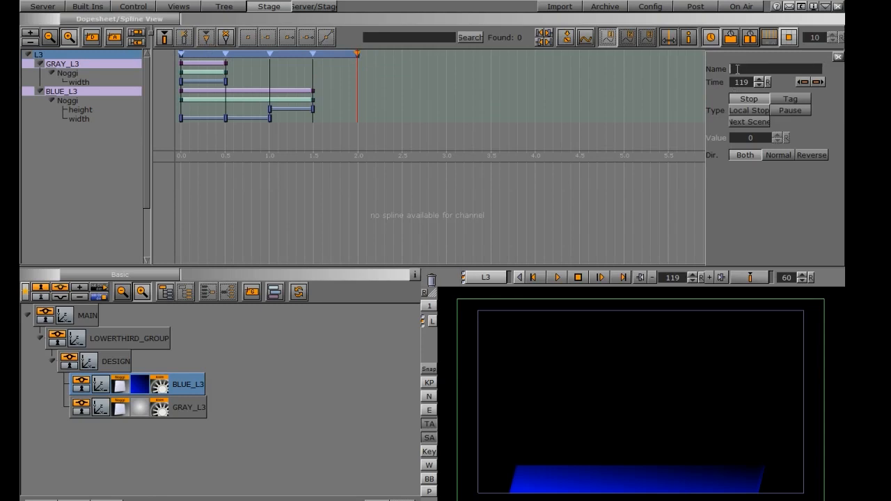
{"action": "type", "text": "O"}
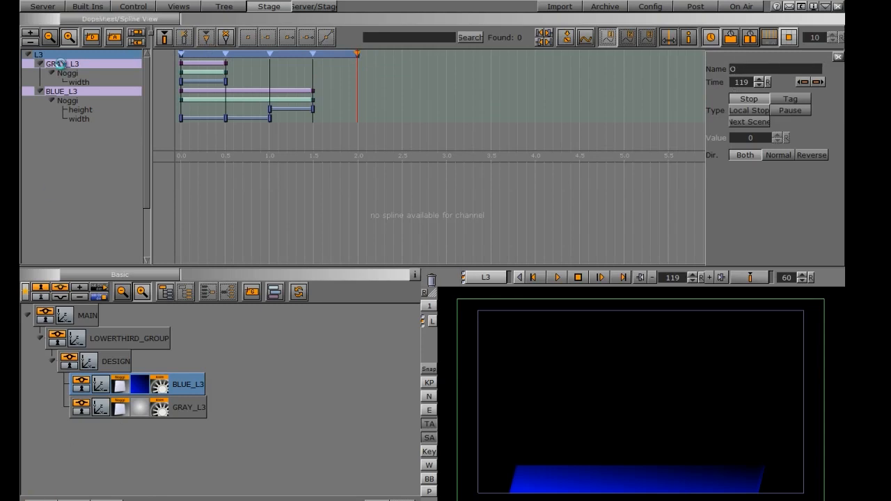
Open the example scene in the TL3_EXAMPLE folder under TUTORIALS.
{"action": "left_click", "coordinate": [43, 9]}
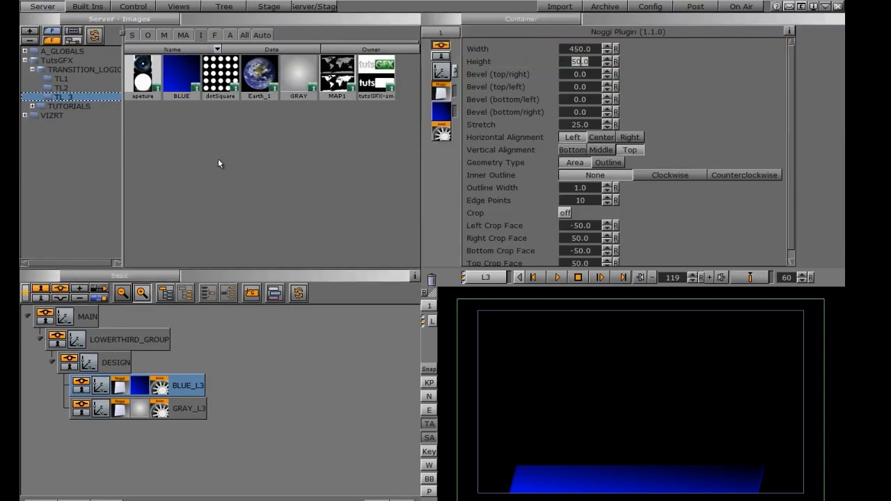
{"action": "left_click", "coordinate": [32, 105]}
{"action": "left_click", "coordinate": [72, 116]}
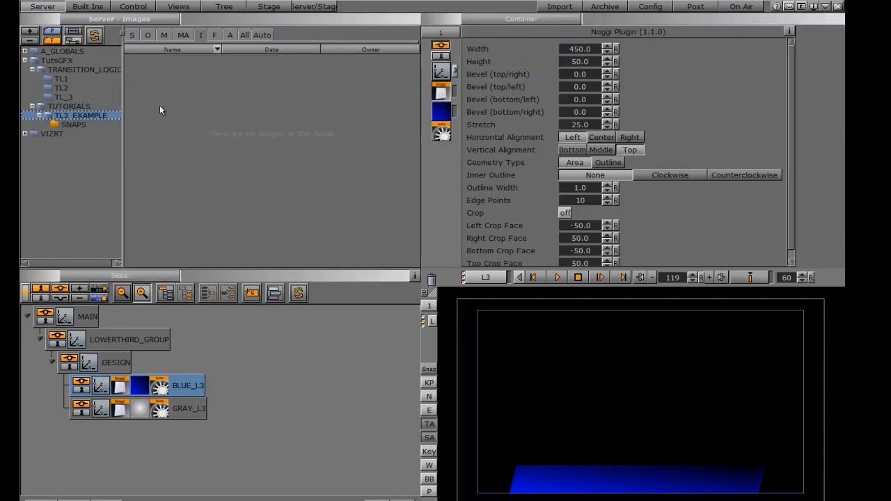
{"action": "double_click", "coordinate": [183, 121]}
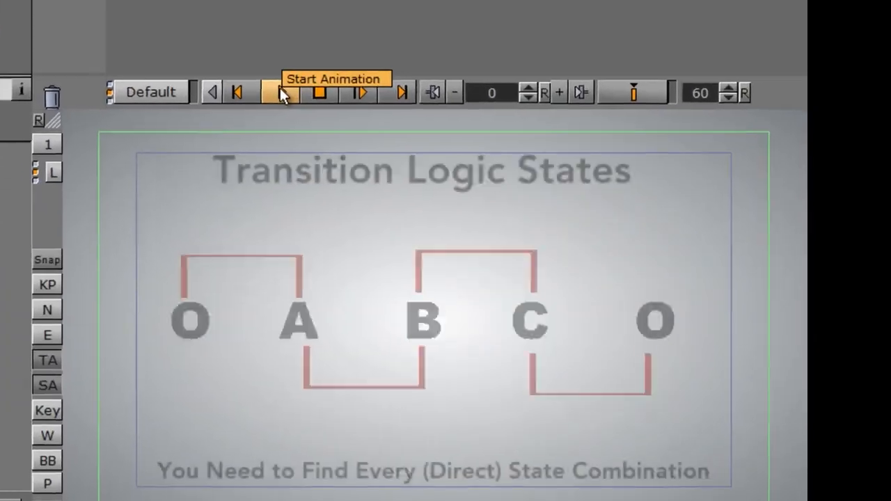
Play the example scene stop by stop to examine the direct state combinations between O, A, B, C and O.
{"action": "left_click", "coordinate": [280, 91]}
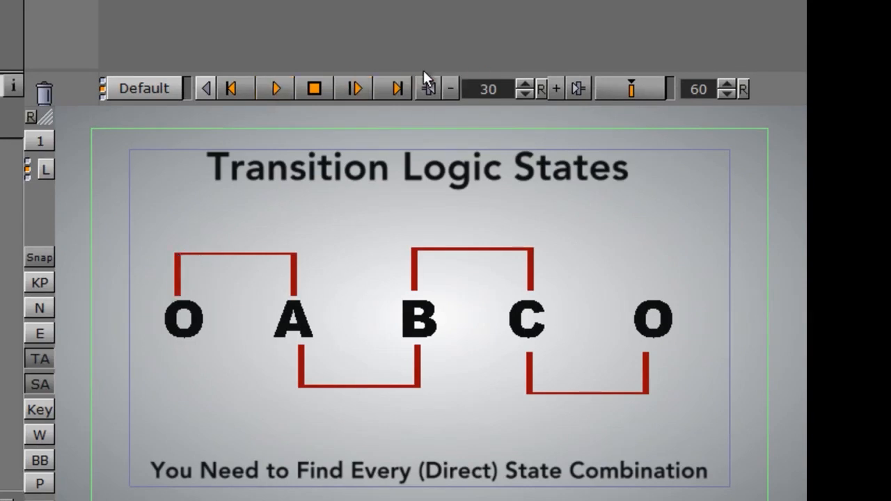
{"action": "left_click", "coordinate": [357, 88]}
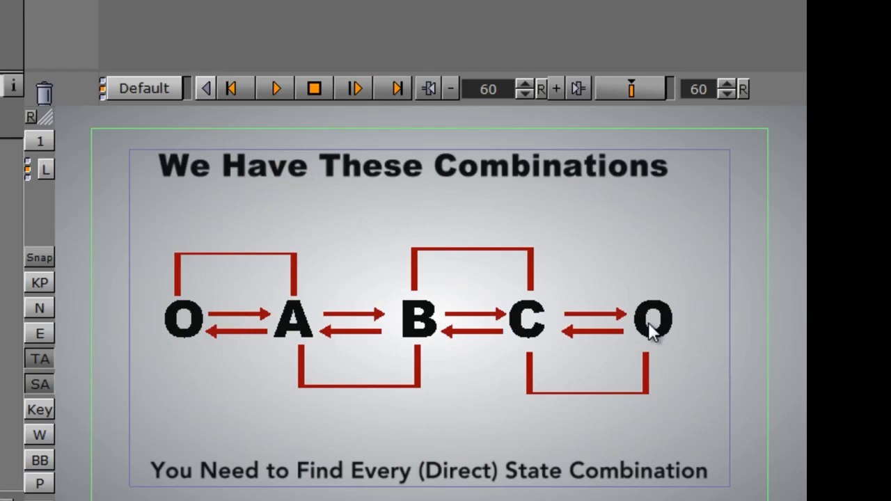
{"action": "left_click", "coordinate": [358, 87]}
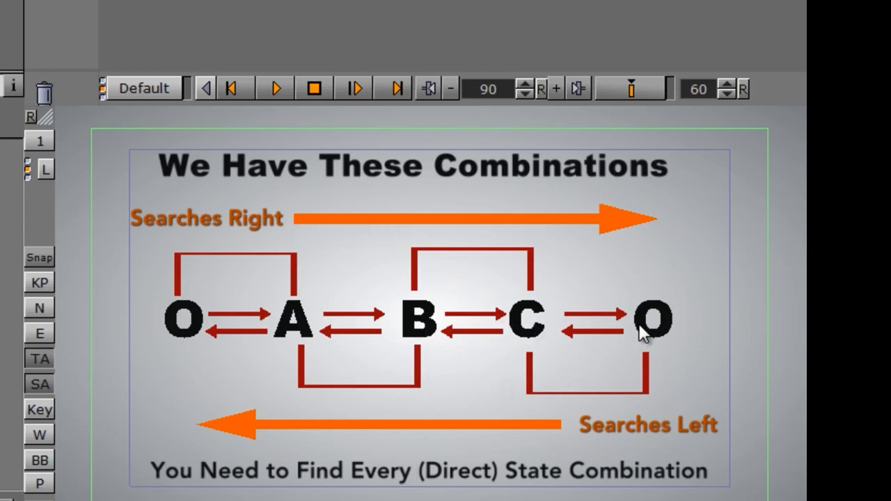
{"action": "left_click", "coordinate": [353, 87]}
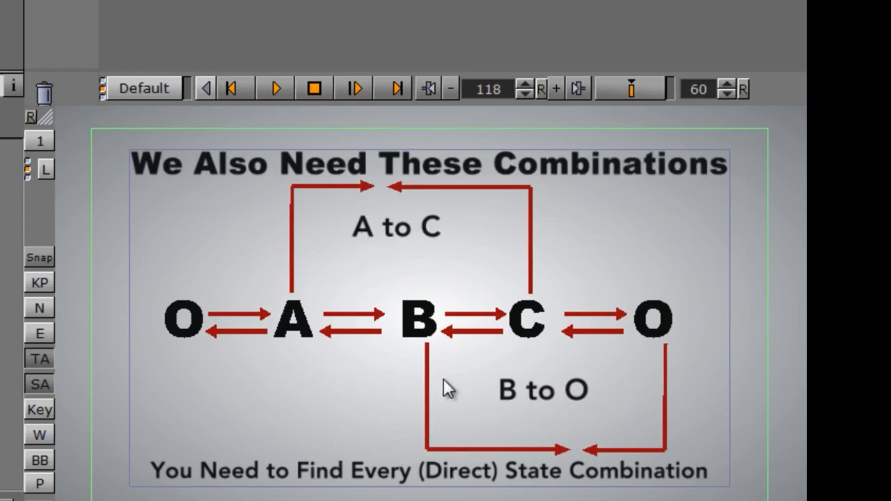
{"action": "left_click", "coordinate": [355, 87]}
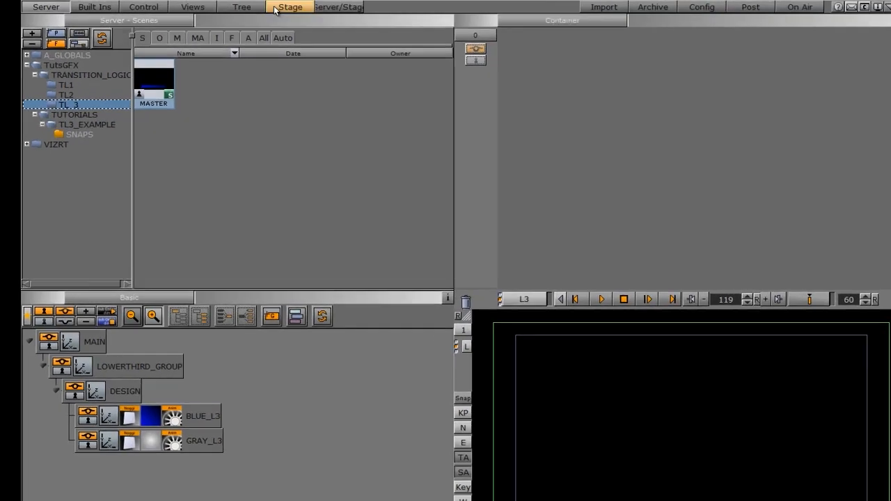
In the MASTER scene's stage, add height keyframes to BLUE_L3 at 0 and 0.5 seconds.
{"action": "left_click", "coordinate": [253, 7]}
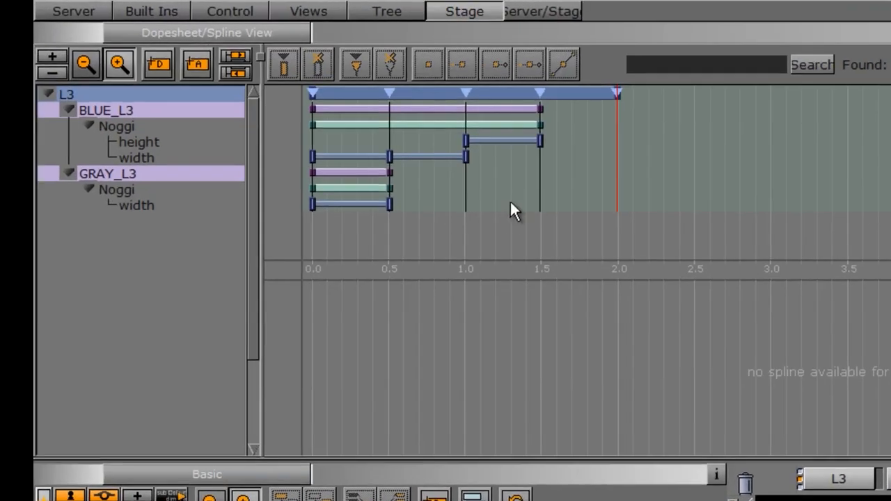
{"action": "left_click_drag", "start_coordinate": [514, 212], "coordinate": [389, 209]}
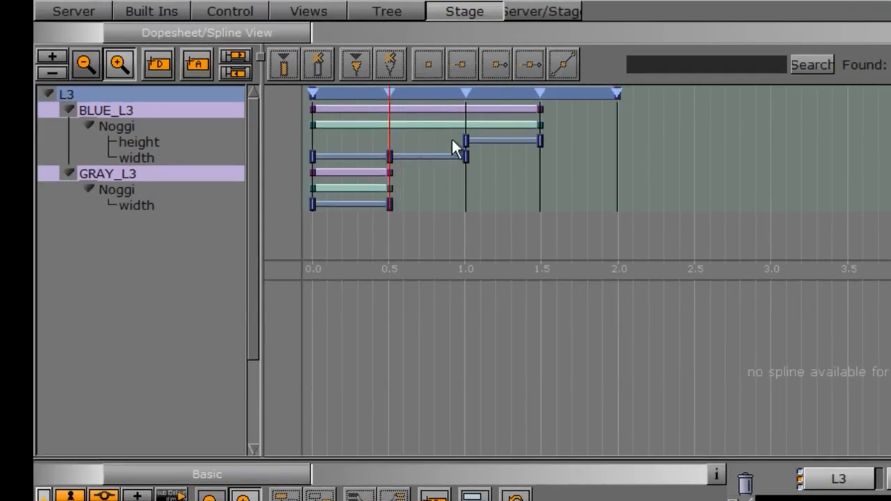
{"action": "left_click_drag", "start_coordinate": [376, 152], "coordinate": [302, 141]}
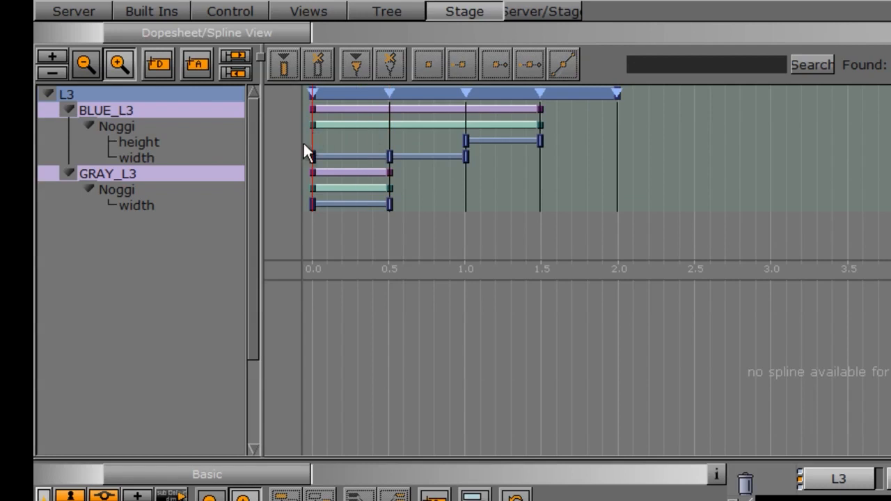
{"action": "left_click", "coordinate": [147, 138]}
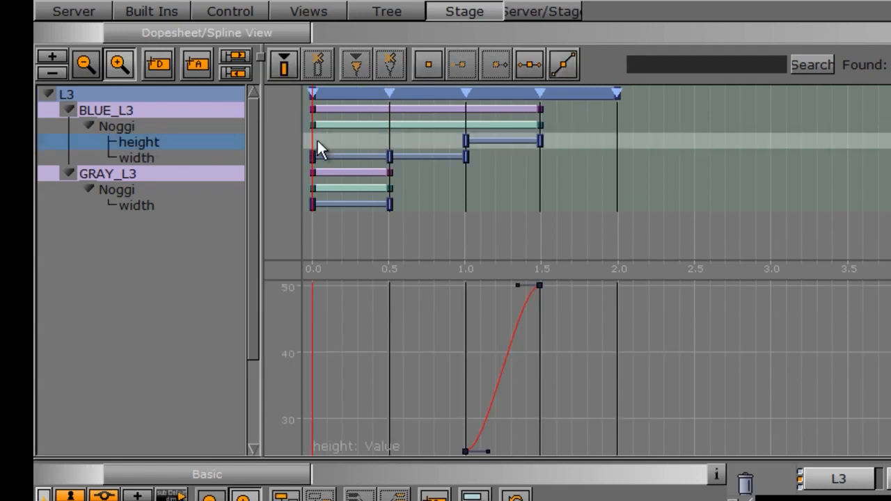
{"action": "left_click_drag", "start_coordinate": [335, 143], "coordinate": [390, 149]}
{"action": "left_click", "coordinate": [283, 64]}
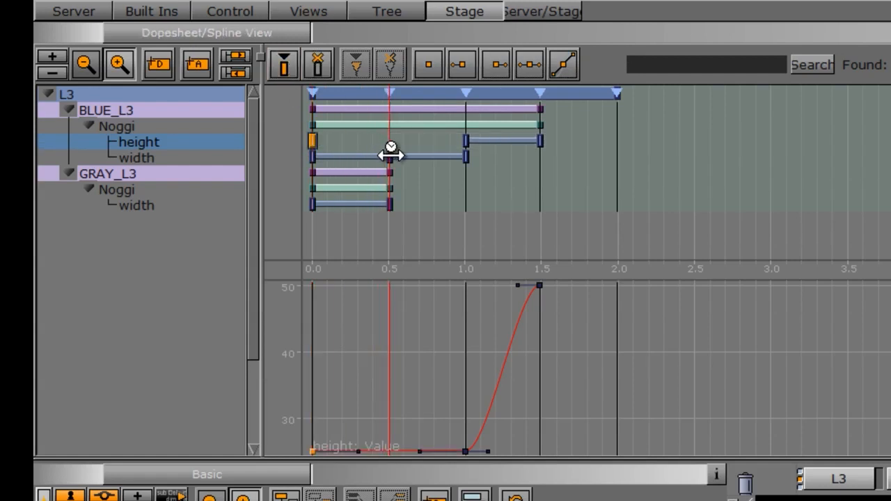
{"action": "left_click", "coordinate": [288, 67]}
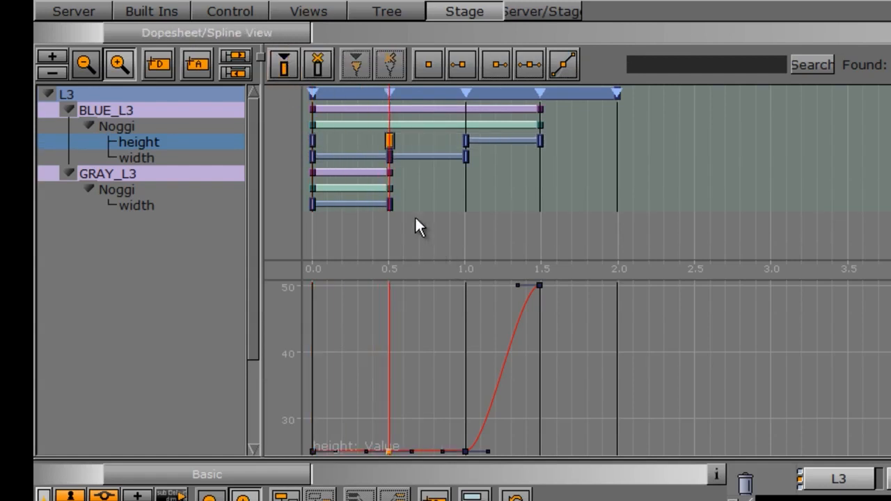
Add a width keyframe to GRAY_L3 at 1.0 second, in line with the third stop.
{"action": "left_click_drag", "start_coordinate": [416, 209], "coordinate": [465, 202]}
{"action": "left_click", "coordinate": [149, 179]}
{"action": "left_click", "coordinate": [114, 173]}
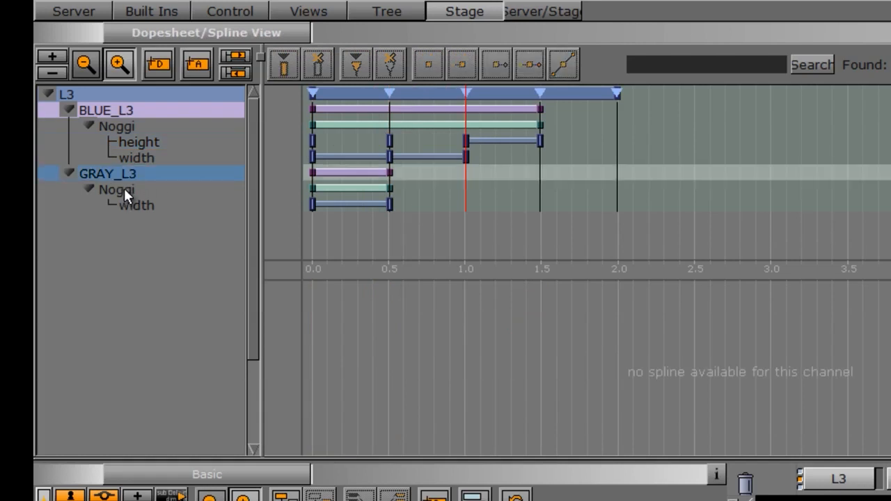
{"action": "left_click", "coordinate": [135, 207]}
{"action": "left_click_drag", "start_coordinate": [434, 214], "coordinate": [466, 213]}
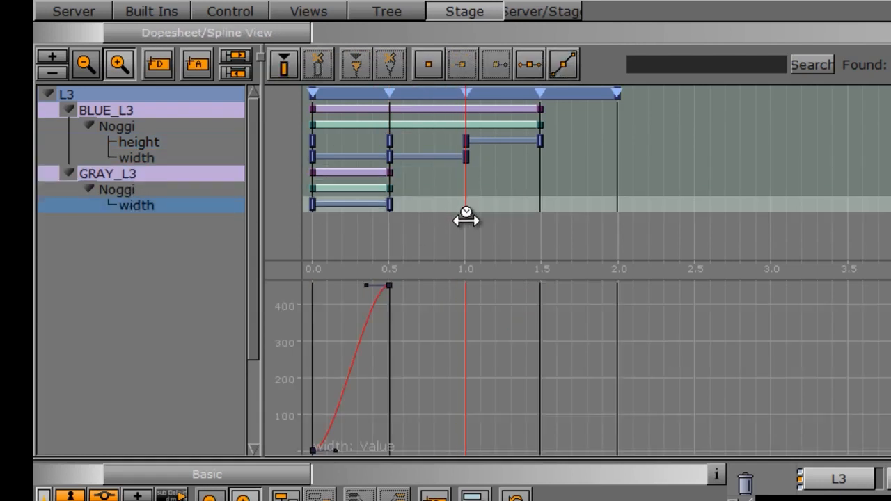
{"action": "left_click", "coordinate": [283, 68]}
Add width keyframes to both BLUE_L3 and GRAY_L3 at the C stop, about 1.5 seconds.
{"action": "left_click", "coordinate": [311, 197]}
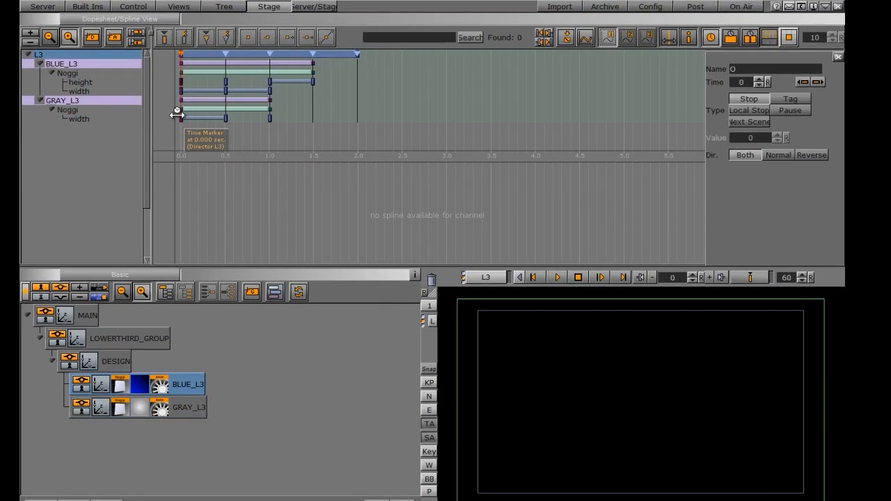
{"action": "left_click_drag", "start_coordinate": [177, 114], "coordinate": [314, 115]}
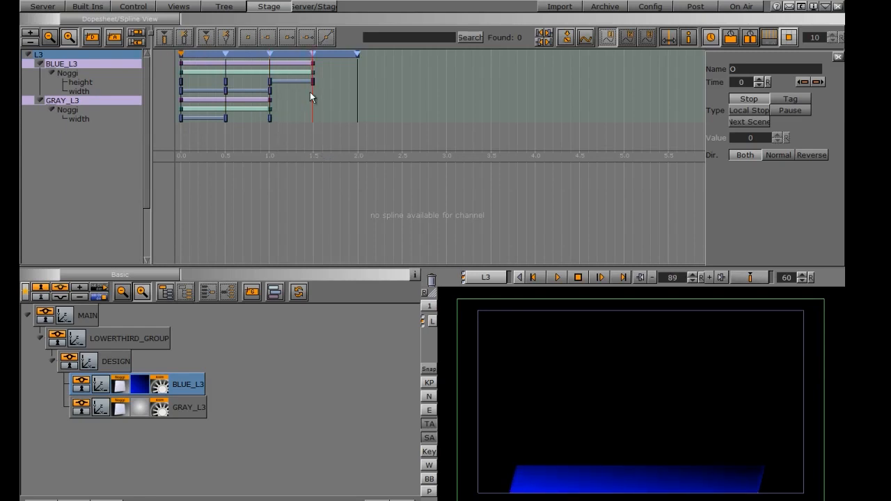
{"action": "left_click", "coordinate": [78, 91]}
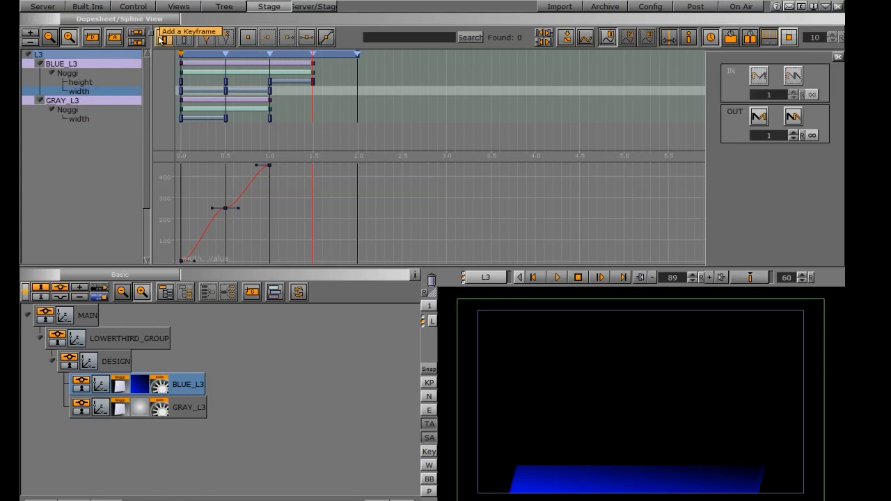
{"action": "left_click", "coordinate": [164, 40]}
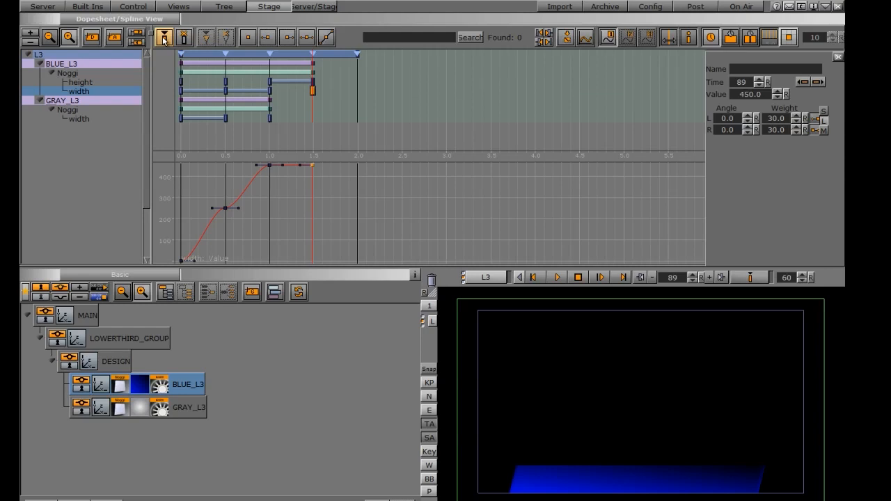
{"action": "left_click", "coordinate": [79, 119]}
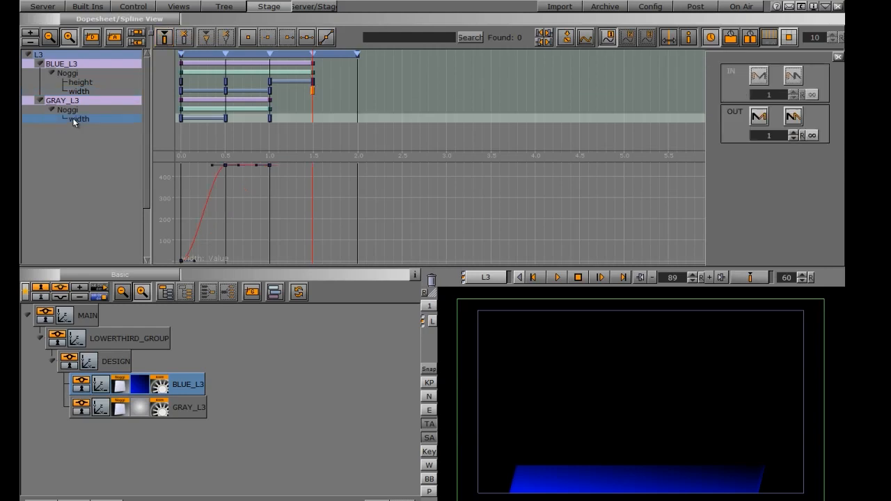
{"action": "left_click", "coordinate": [164, 40]}
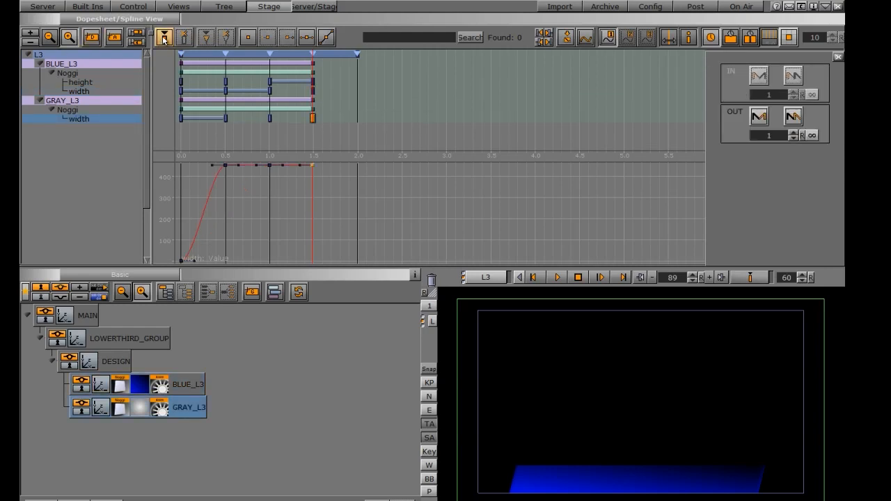
Copy the BLUE_L3 height keyframe from 0 seconds to the final O stop, and delete the stray height keyframe just after the start.
{"action": "left_click_drag", "start_coordinate": [313, 132], "coordinate": [357, 131]}
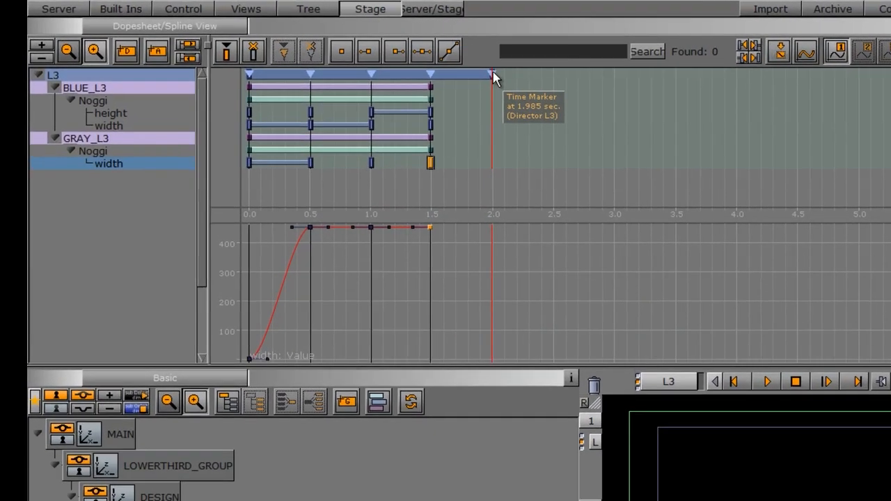
{"action": "left_click", "coordinate": [493, 72]}
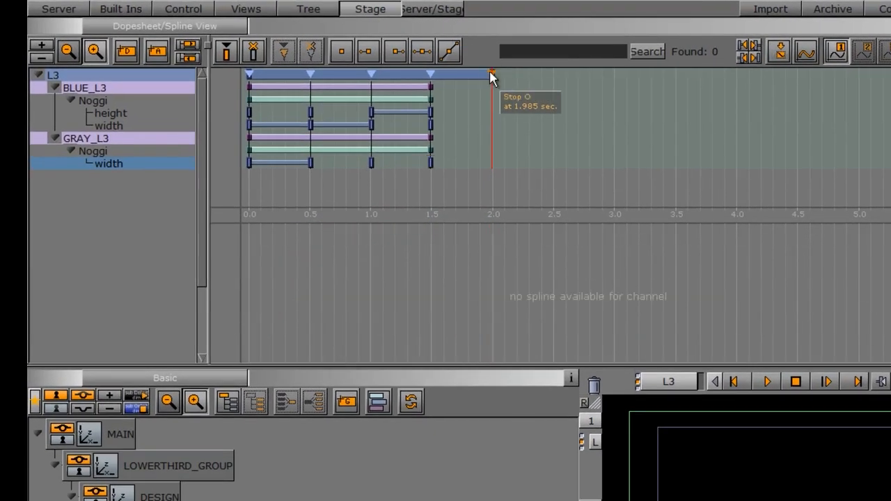
{"action": "left_click", "coordinate": [251, 73]}
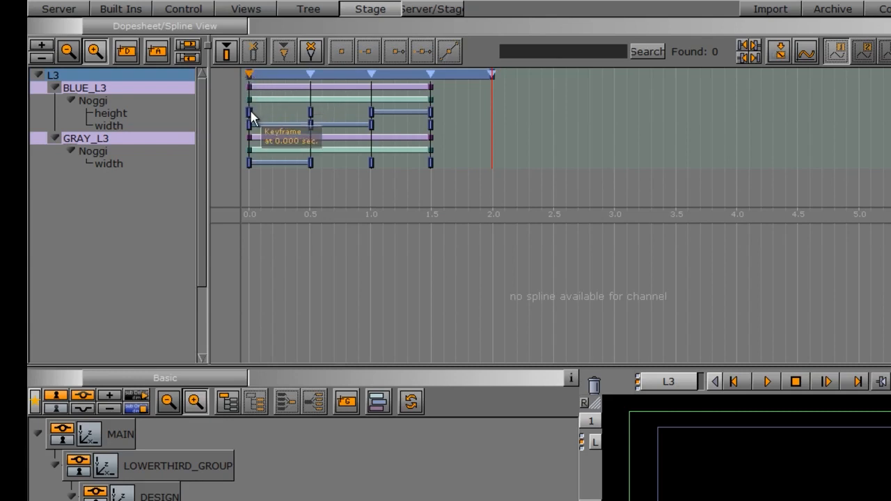
{"action": "left_click_drag", "start_coordinate": [249, 112], "coordinate": [492, 113], "text": "ctrl"}
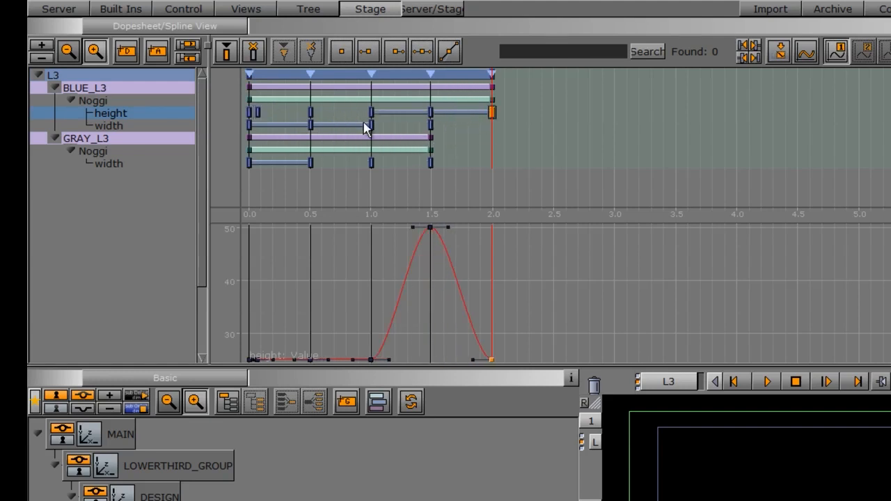
{"action": "left_click", "coordinate": [258, 113]}
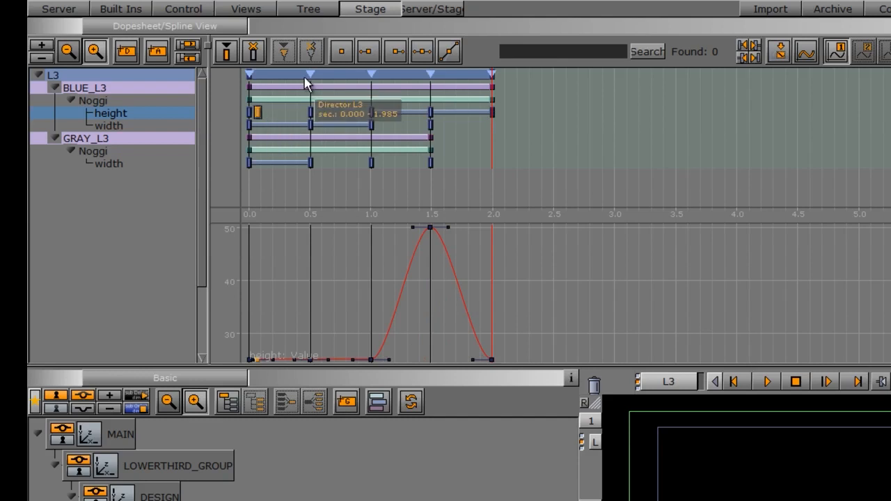
{"action": "left_click", "coordinate": [255, 55]}
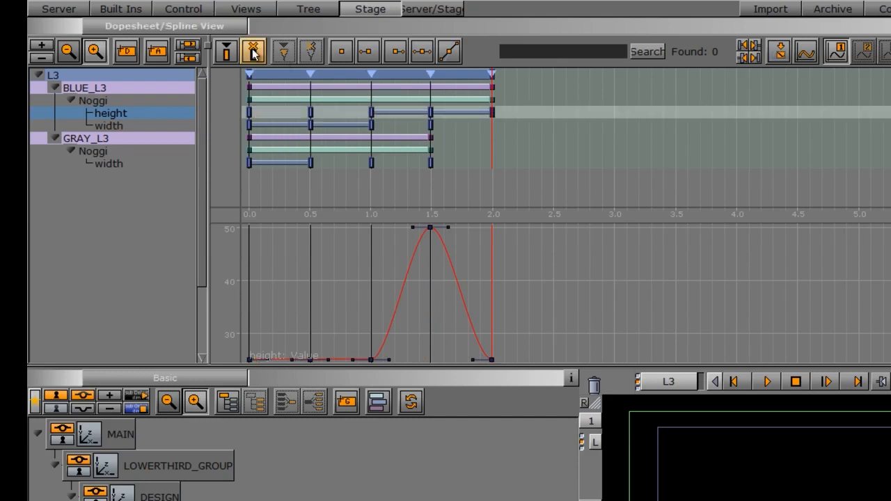
Copy the BLUE_L3 width keyframe from 0 seconds to the final O stop at about 2.0 seconds.
{"action": "left_click", "coordinate": [116, 124]}
{"action": "left_click", "coordinate": [249, 125]}
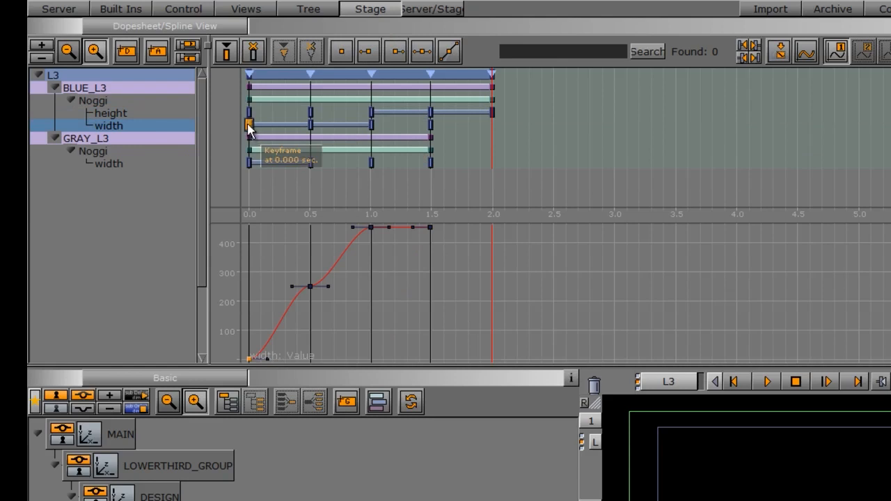
{"action": "left_click_drag", "start_coordinate": [249, 129], "coordinate": [490, 145], "text": "ctrl"}
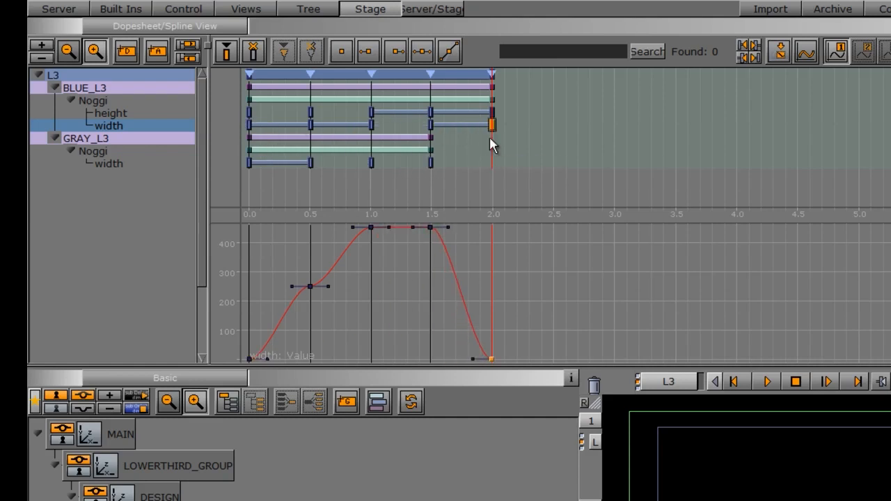
Copy the GRAY_L3 width keyframe from 0 seconds to the final O stop at about 2.0 seconds.
{"action": "left_click", "coordinate": [249, 163]}
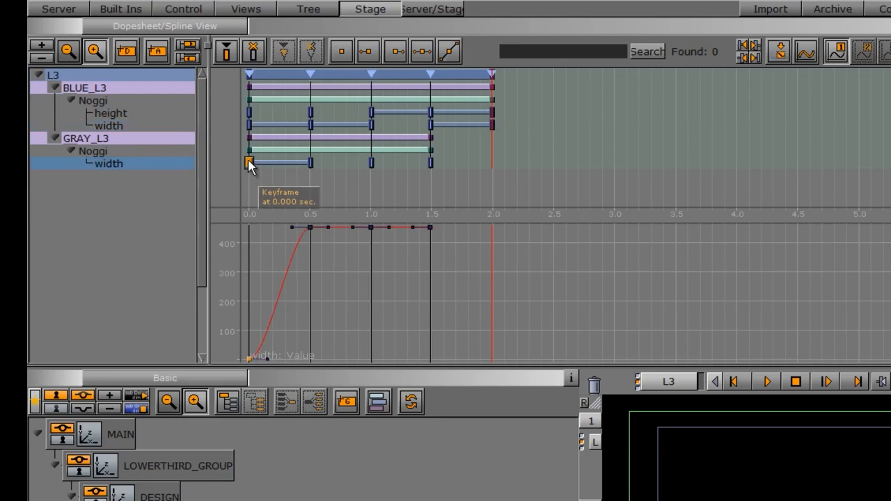
{"action": "left_click_drag", "start_coordinate": [249, 163], "coordinate": [490, 170], "text": "ctrl"}
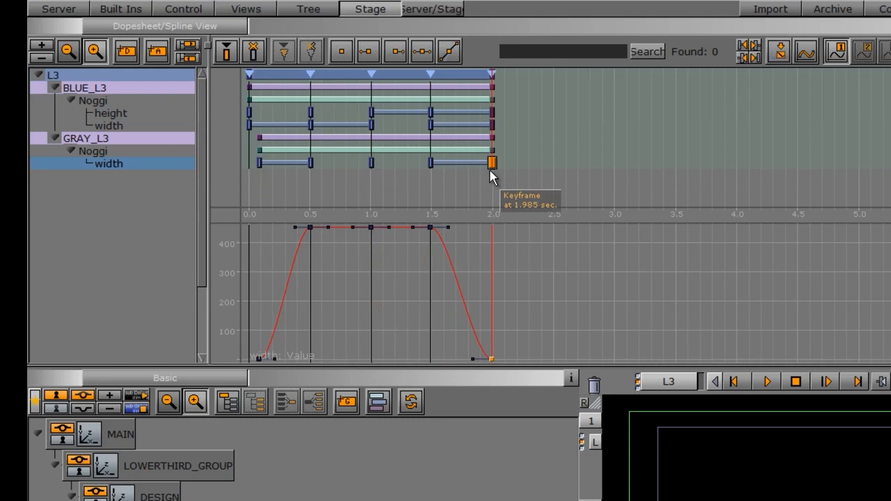
Add another stop to the L3 director at about 2.5 seconds.
{"action": "left_click", "coordinate": [553, 159]}
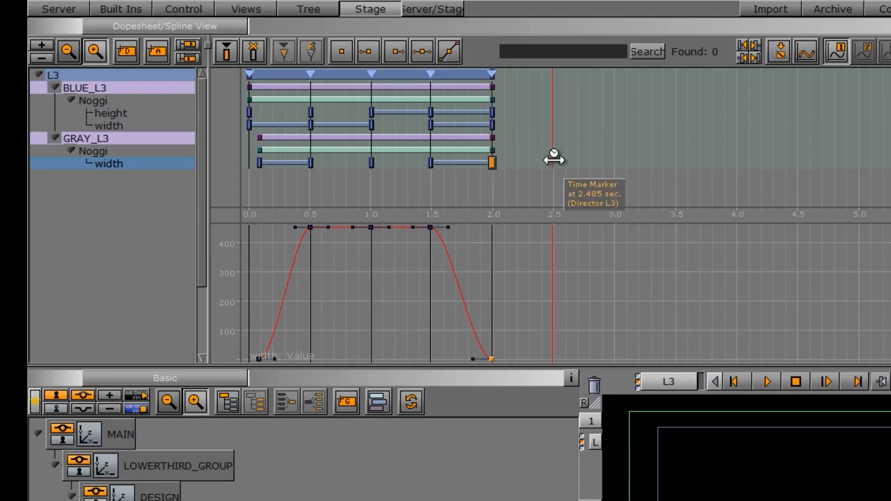
{"action": "left_click", "coordinate": [78, 76]}
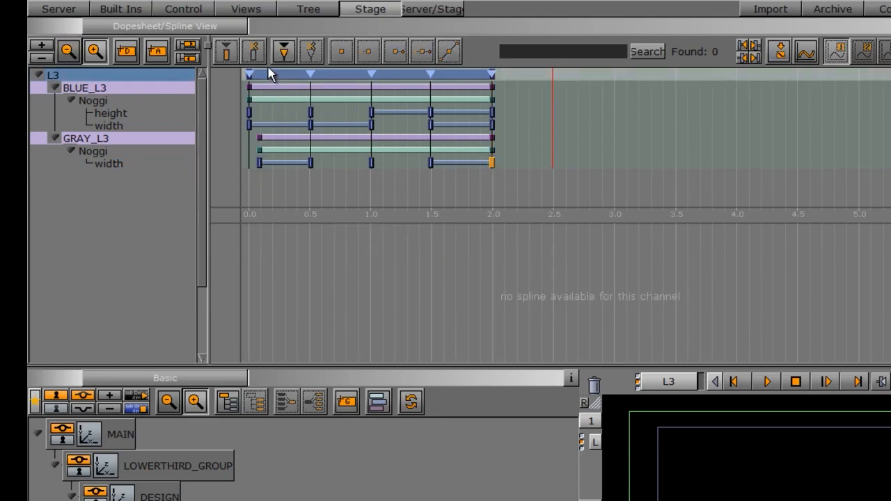
{"action": "left_click", "coordinate": [283, 51]}
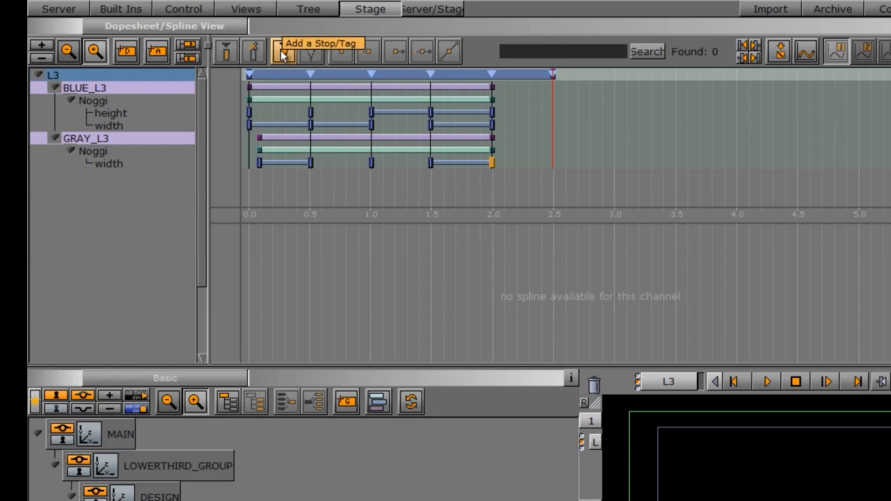
{"action": "left_click", "coordinate": [553, 75]}
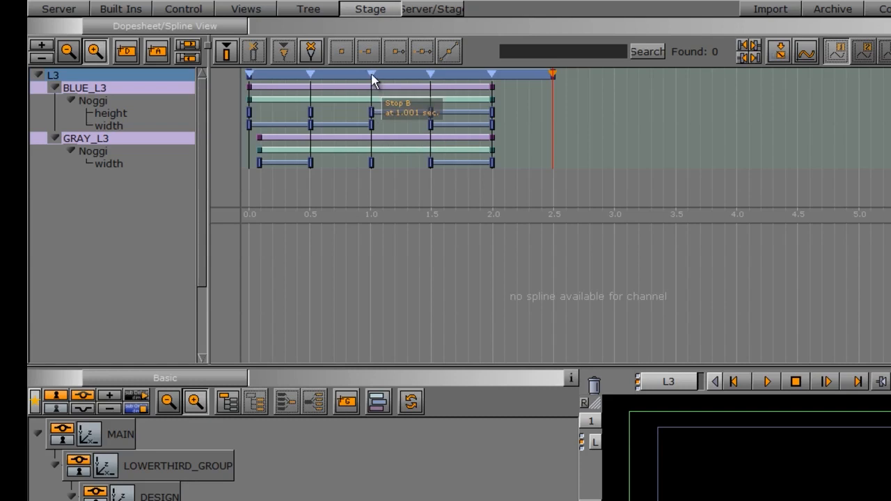
{"action": "left_click_drag", "start_coordinate": [371, 76], "coordinate": [369, 76]}
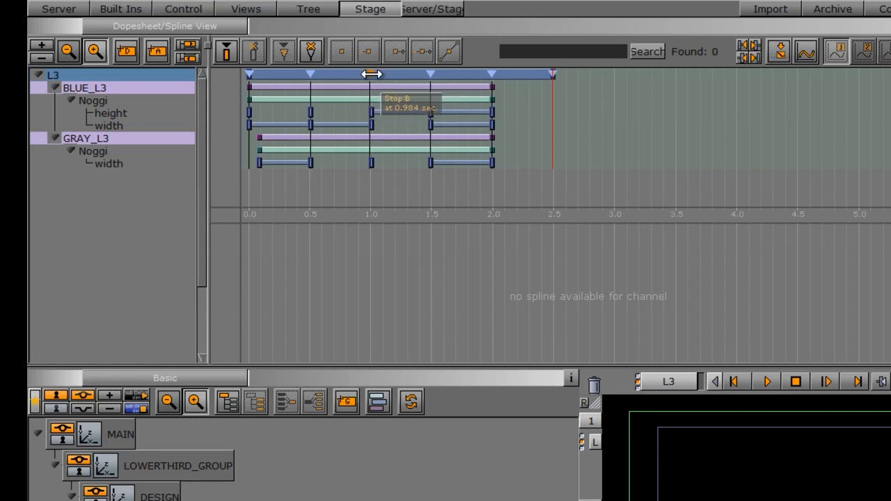
Copy the BLUE_L3 height and width and GRAY_L3 width keyframes from stop B at 1.0 second to the 2.5-second stop.
{"action": "left_click", "coordinate": [371, 112]}
{"action": "left_click_drag", "start_coordinate": [371, 117], "coordinate": [550, 124]}
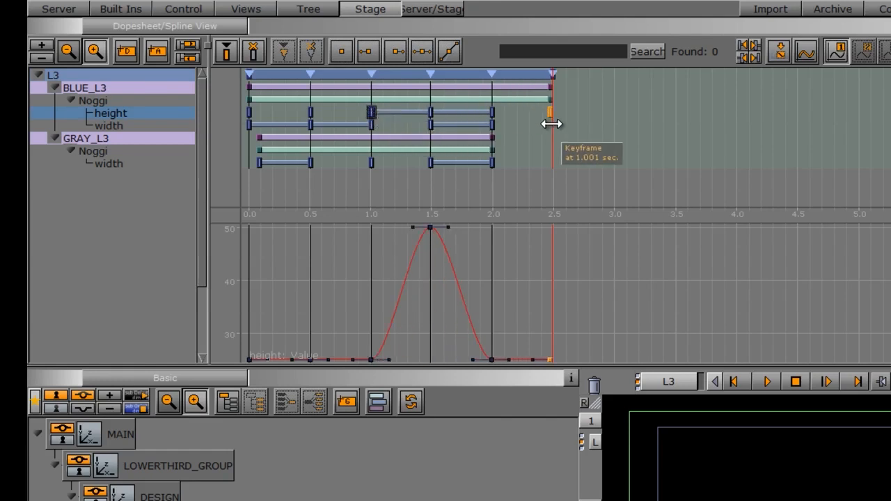
{"action": "left_click", "coordinate": [371, 125]}
{"action": "left_click_drag", "start_coordinate": [373, 126], "coordinate": [555, 137]}
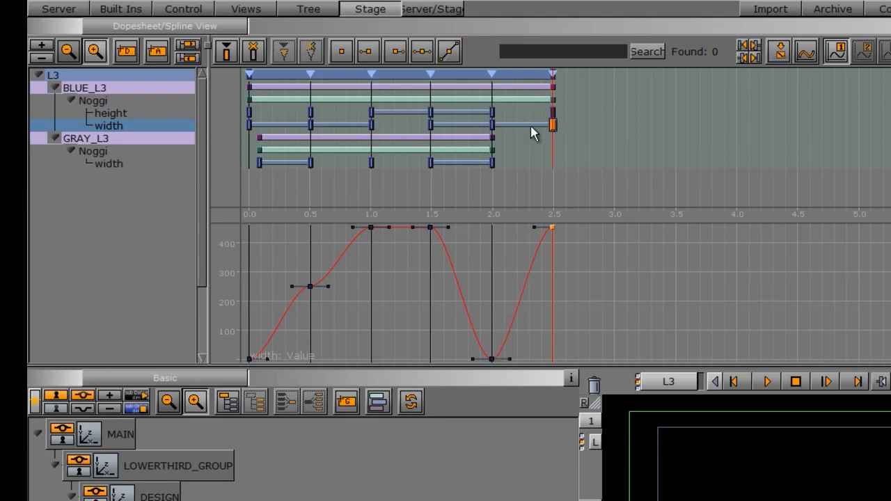
{"action": "left_click", "coordinate": [371, 163]}
{"action": "left_click_drag", "start_coordinate": [371, 163], "coordinate": [614, 192]}
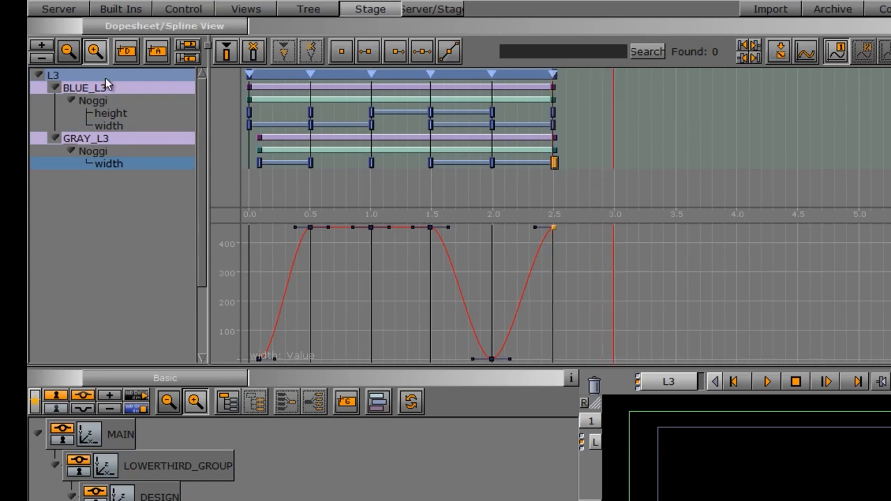
Add a stop to the L3 director at about 3.0 seconds.
{"action": "left_click", "coordinate": [105, 86]}
{"action": "left_click", "coordinate": [284, 50]}
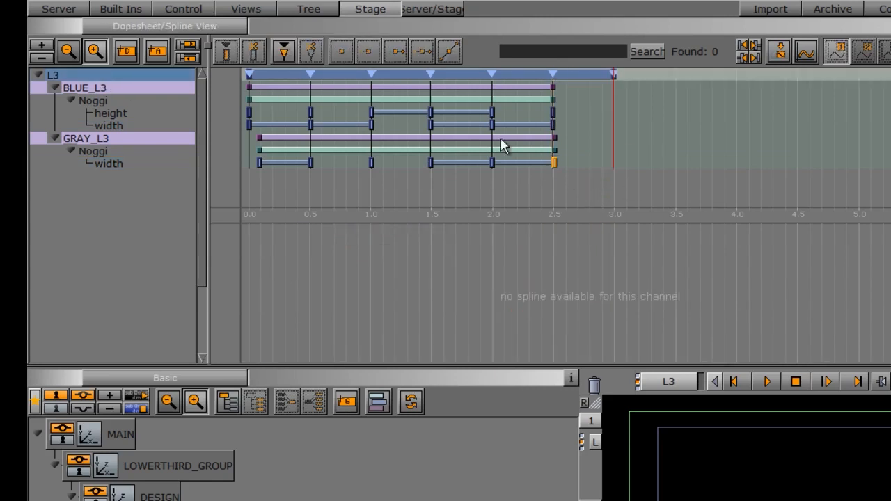
{"action": "left_click", "coordinate": [612, 74]}
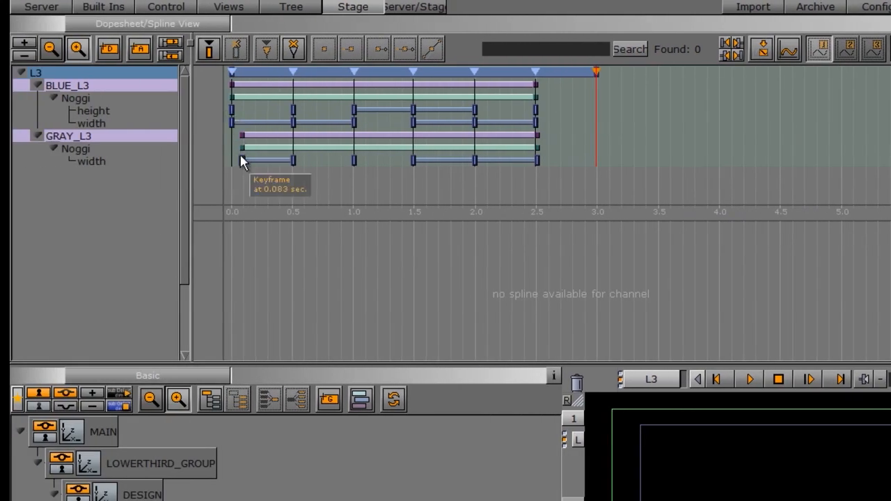
Realign the first GRAY_L3 width keyframe to 0 seconds and copy the starting height and width keyframes to the 3.0-second stop.
{"action": "left_click_drag", "start_coordinate": [241, 160], "coordinate": [231, 161]}
{"action": "left_click", "coordinate": [232, 110]}
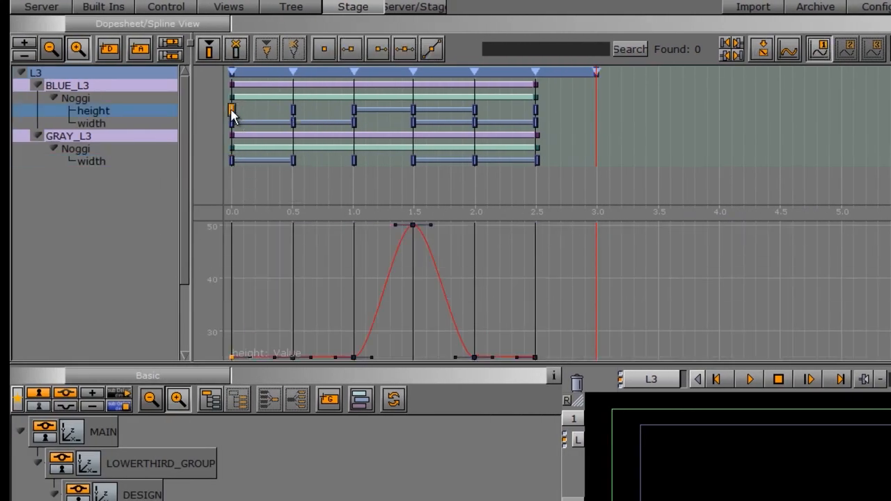
{"action": "left_click_drag", "start_coordinate": [232, 111], "coordinate": [596, 135]}
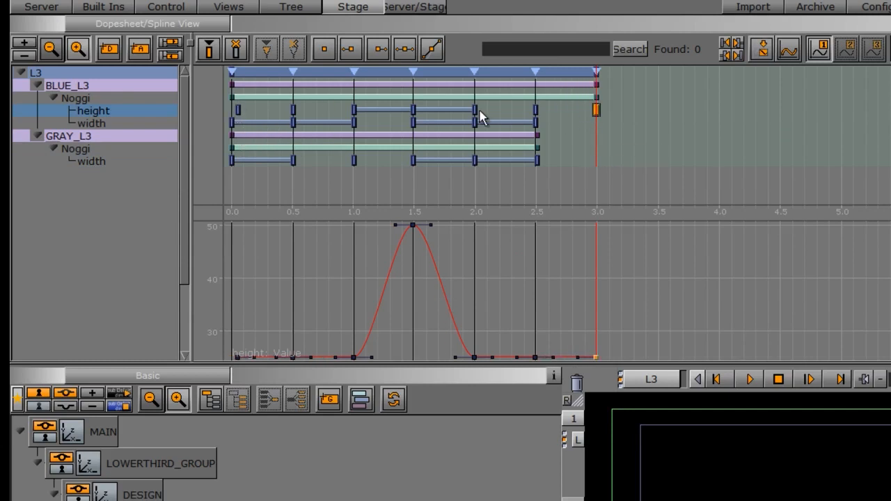
{"action": "left_click_drag", "start_coordinate": [234, 122], "coordinate": [595, 146]}
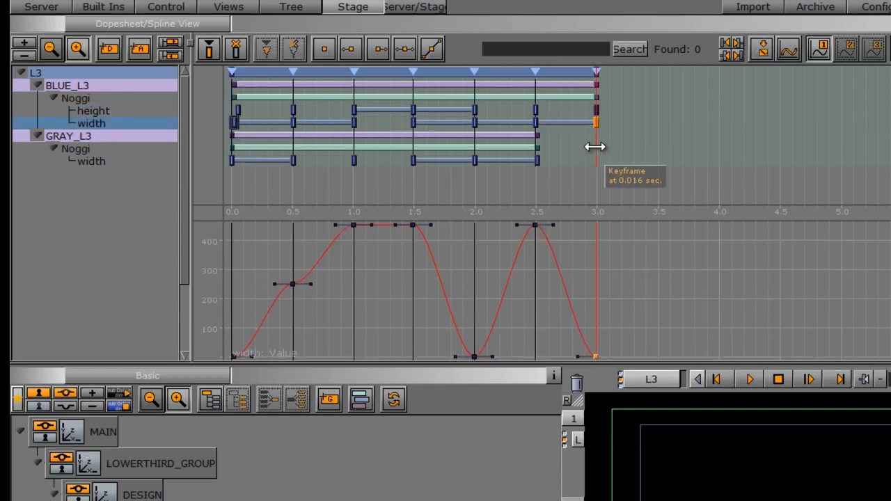
{"action": "left_click", "coordinate": [232, 161]}
{"action": "left_click_drag", "start_coordinate": [230, 161], "coordinate": [595, 184]}
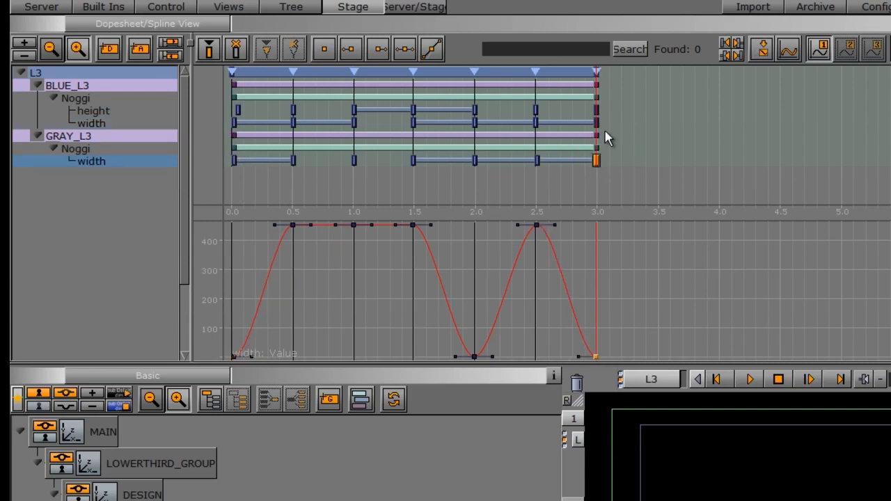
{"action": "left_click_drag", "start_coordinate": [237, 110], "coordinate": [234, 110]}
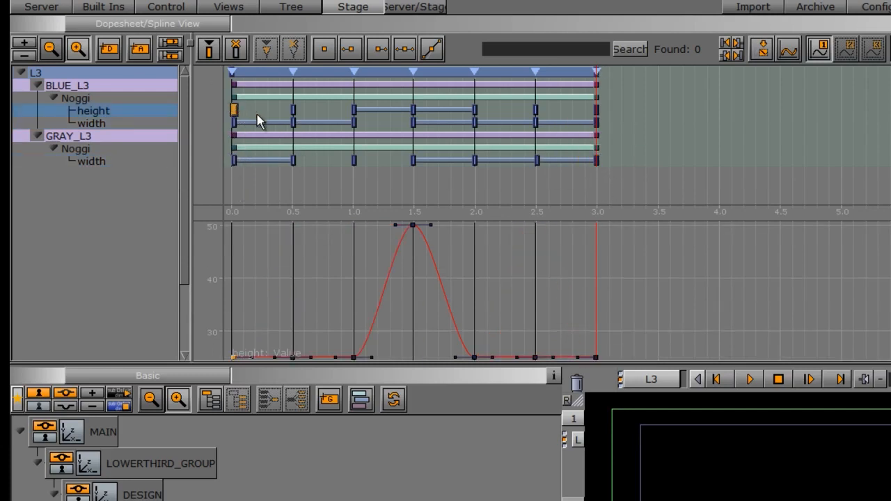
Add a stop named C to the L3 director at about 3.5 seconds.
{"action": "left_click", "coordinate": [658, 160]}
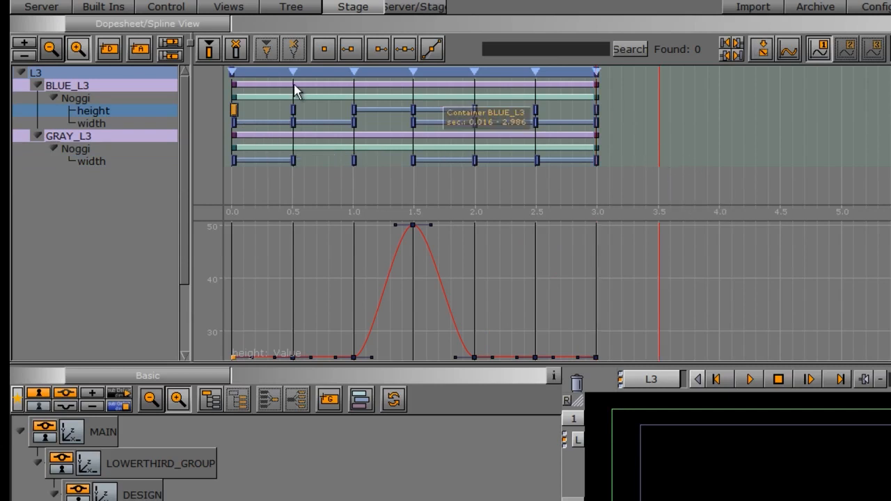
{"action": "left_click", "coordinate": [141, 74]}
{"action": "left_click", "coordinate": [266, 50]}
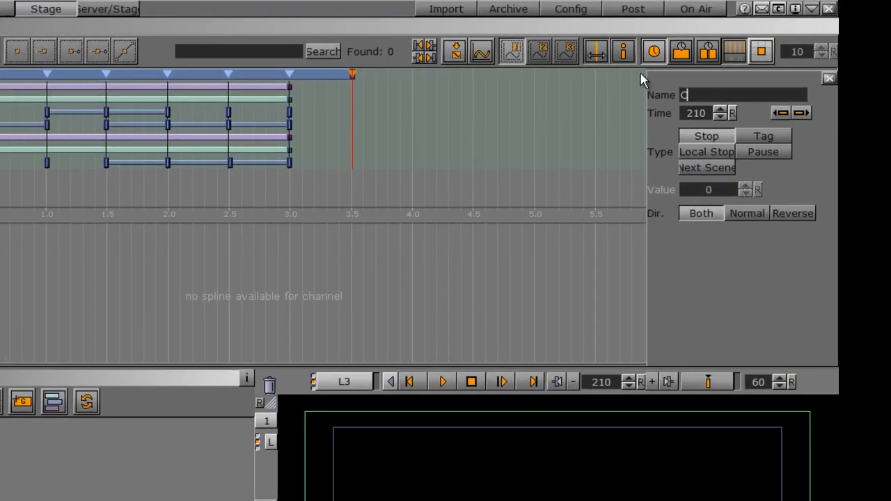
Copy the BLUE_L3 height and width and GRAY_L3 width keyframes from stop C at 1.5 seconds to the 3.5-second stop.
{"action": "left_click", "coordinate": [41, 72]}
{"action": "left_click", "coordinate": [101, 71]}
{"action": "left_click", "coordinate": [161, 72]}
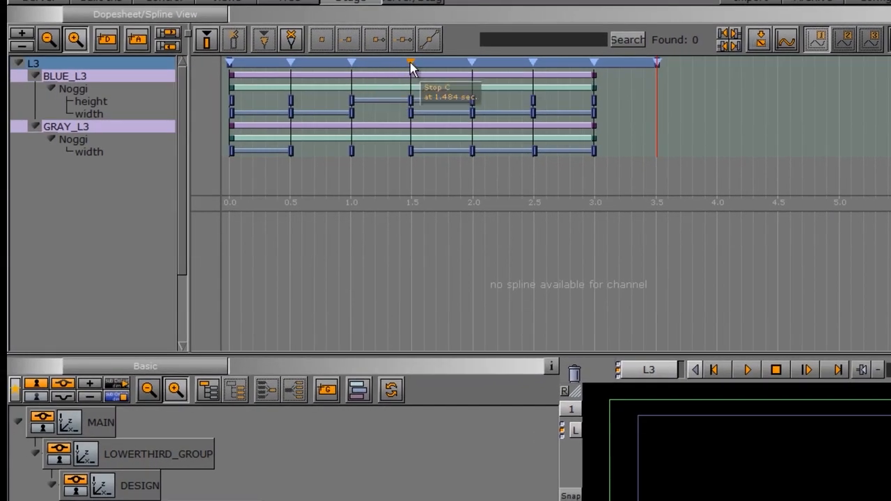
{"action": "left_click", "coordinate": [411, 100]}
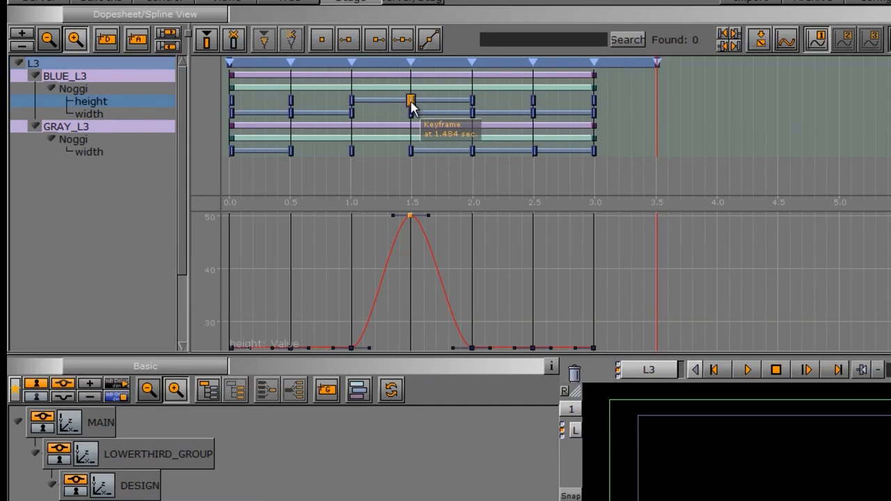
{"action": "left_click_drag", "start_coordinate": [410, 100], "coordinate": [657, 108], "text": "ctrl"}
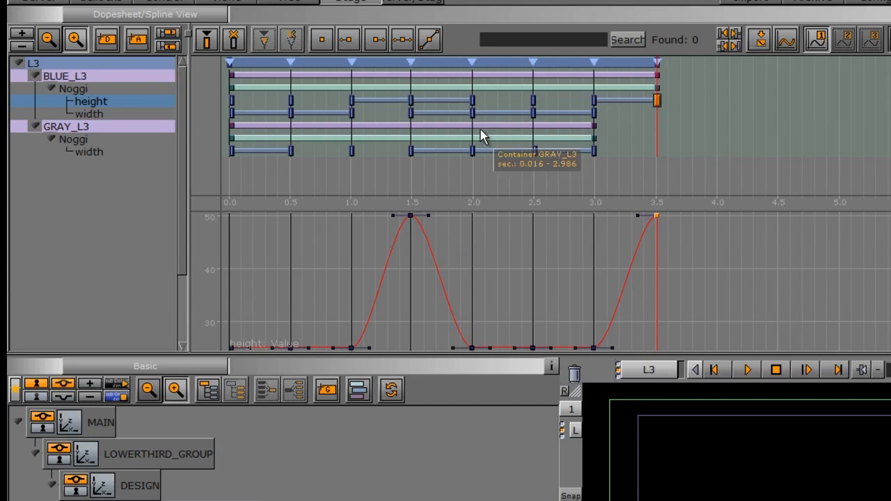
{"action": "left_click", "coordinate": [410, 113]}
{"action": "left_click_drag", "start_coordinate": [411, 113], "coordinate": [659, 122], "text": "ctrl"}
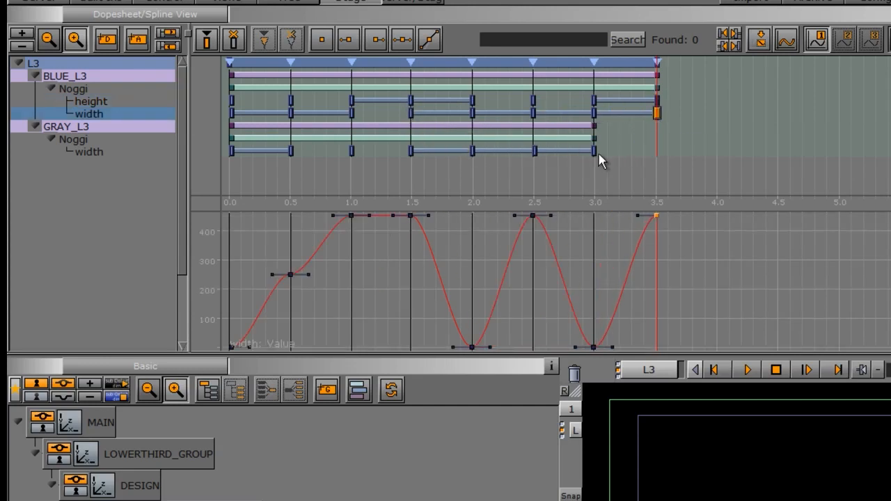
{"action": "left_click", "coordinate": [411, 151]}
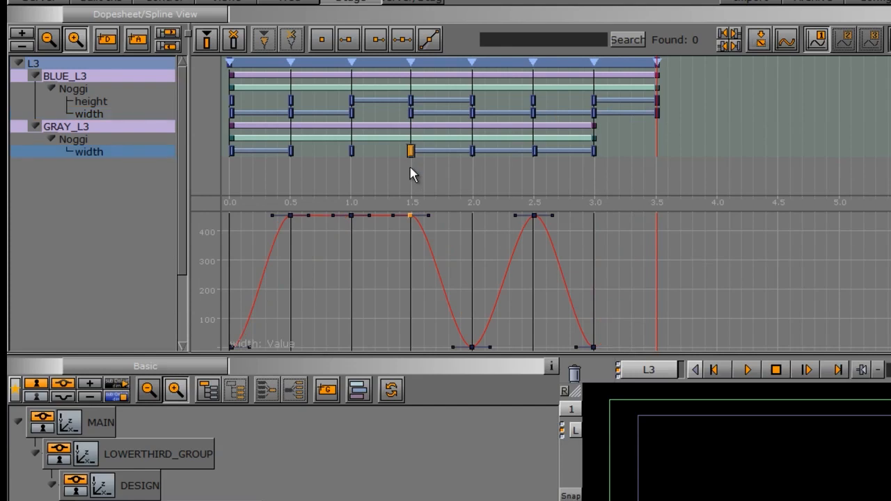
{"action": "left_click_drag", "start_coordinate": [410, 151], "coordinate": [656, 156], "text": "ctrl"}
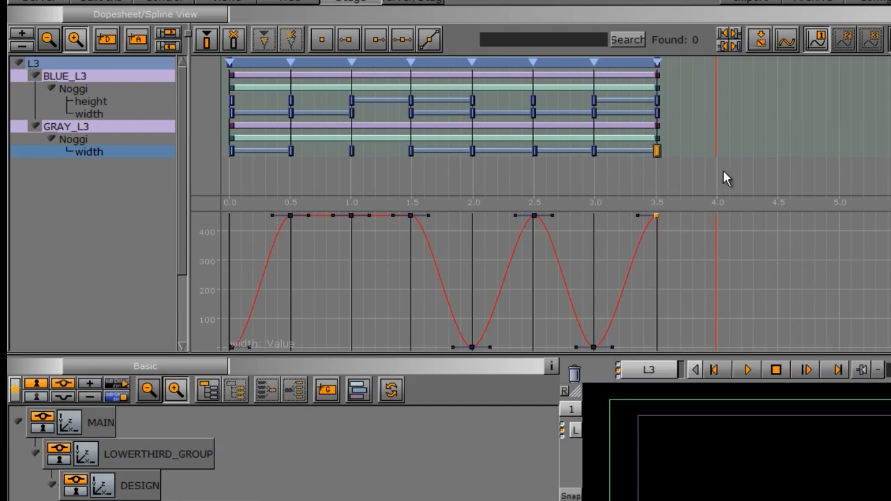
Add a stop to the L3 director at about 4.0 seconds and name it A.
{"action": "left_click", "coordinate": [127, 63]}
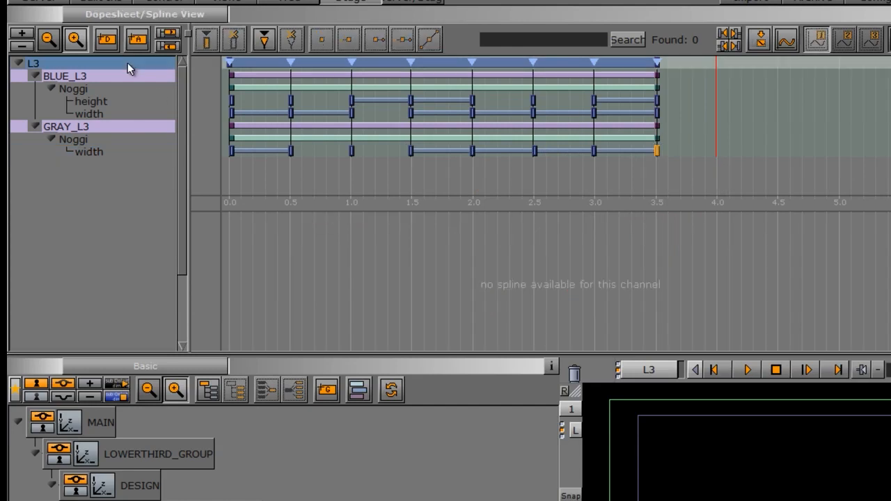
{"action": "left_click", "coordinate": [264, 41]}
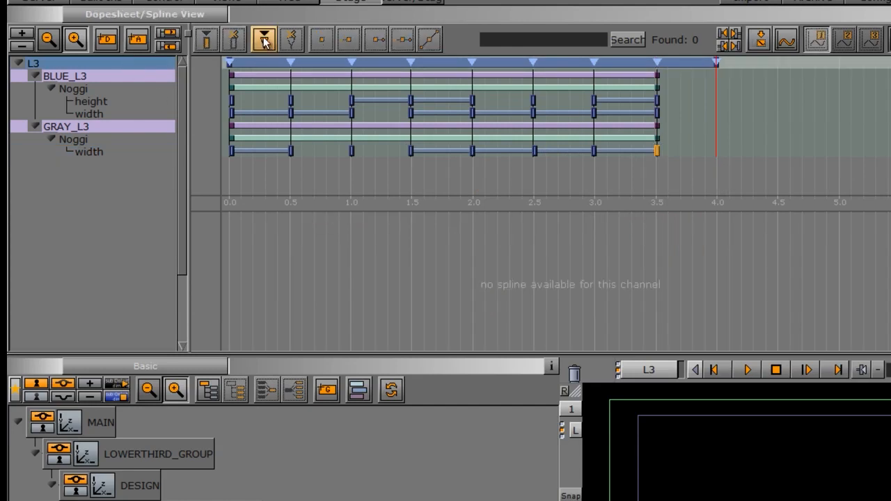
{"action": "left_click", "coordinate": [715, 61]}
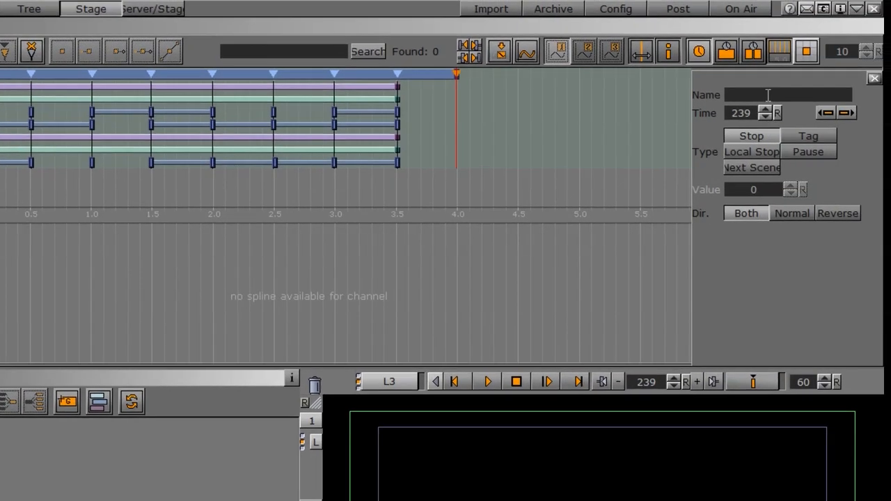
{"action": "left_click", "coordinate": [766, 95]}
{"action": "type", "text": "A"}
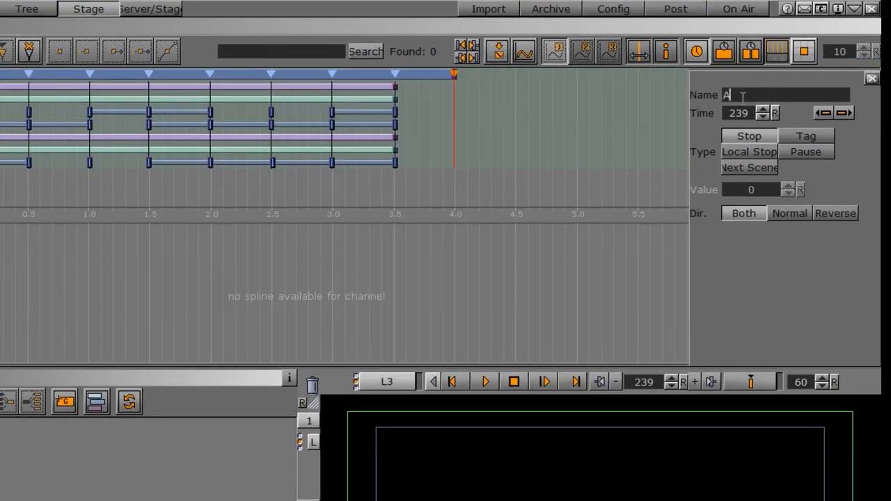
Copy the BLUE_L3 height and width and GRAY_L3 width keyframes from the 0.5-second stop to the new A stop at 4.0 seconds.
{"action": "left_click", "coordinate": [28, 113]}
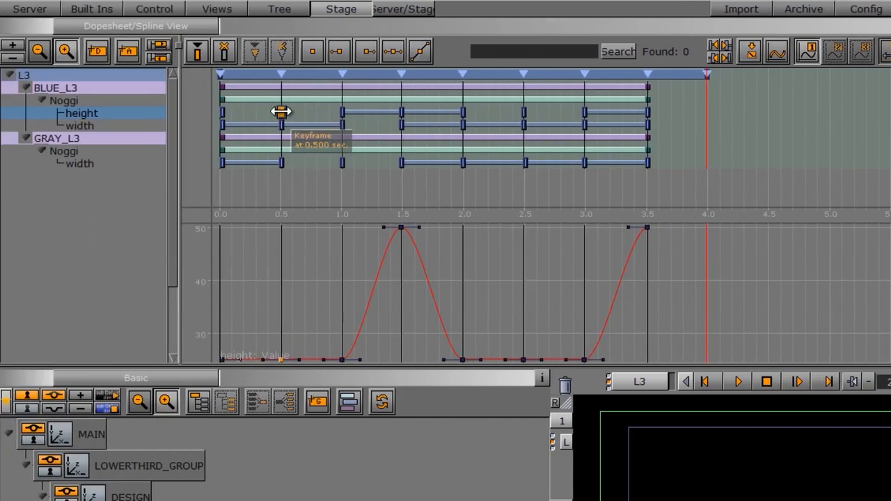
{"action": "left_click_drag", "start_coordinate": [28, 113], "coordinate": [125, 112]}
{"action": "left_click_drag", "start_coordinate": [393, 112], "coordinate": [722, 112]}
{"action": "left_click", "coordinate": [296, 125]}
{"action": "mouse_move", "coordinate": [295, 128]}
{"action": "left_mouse_down"}
{"action": "mouse_move", "coordinate": [735, 147]}
{"action": "mouse_move", "coordinate": [721, 153]}
{"action": "left_mouse_up"}
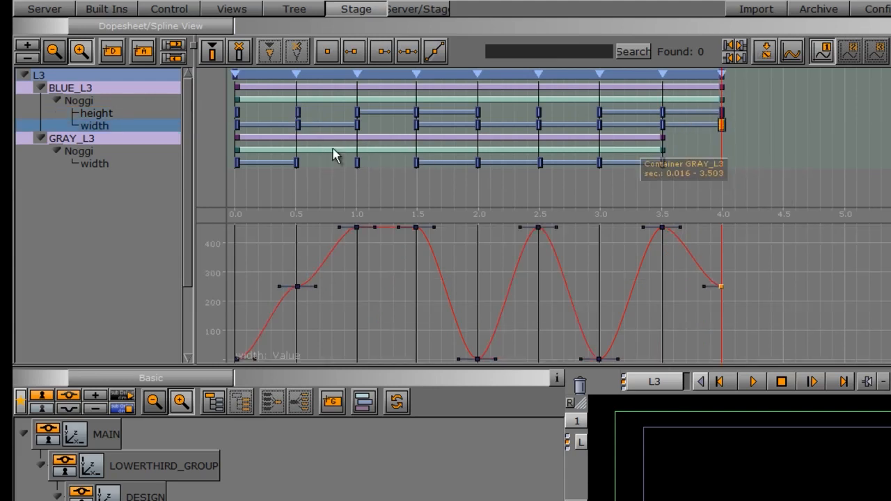
{"action": "left_click", "coordinate": [297, 163]}
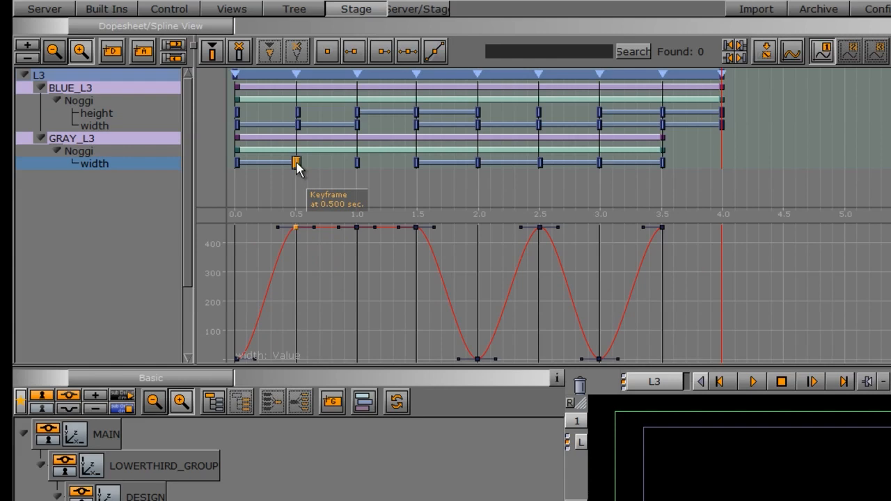
{"action": "left_click_drag", "start_coordinate": [296, 164], "coordinate": [716, 174]}
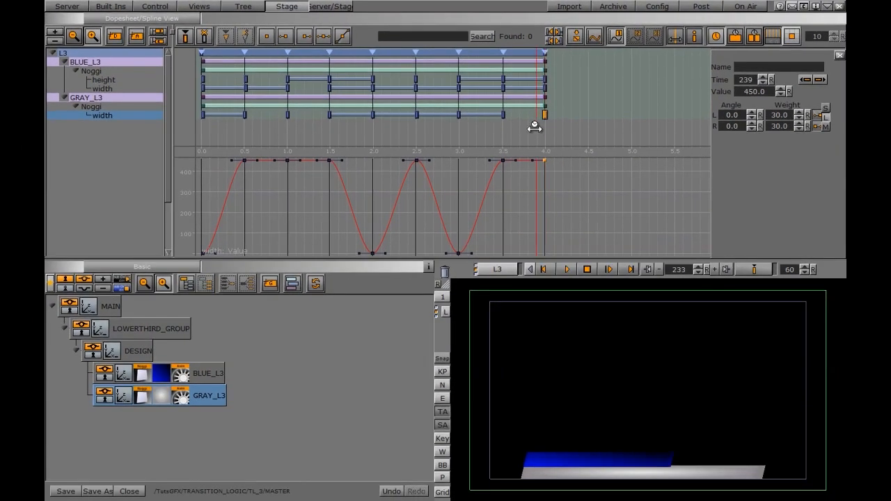
Rewind the L3 director to the start and play it stop by stop through to the end at 4.0 seconds.
{"action": "left_click_drag", "start_coordinate": [533, 126], "coordinate": [188, 119]}
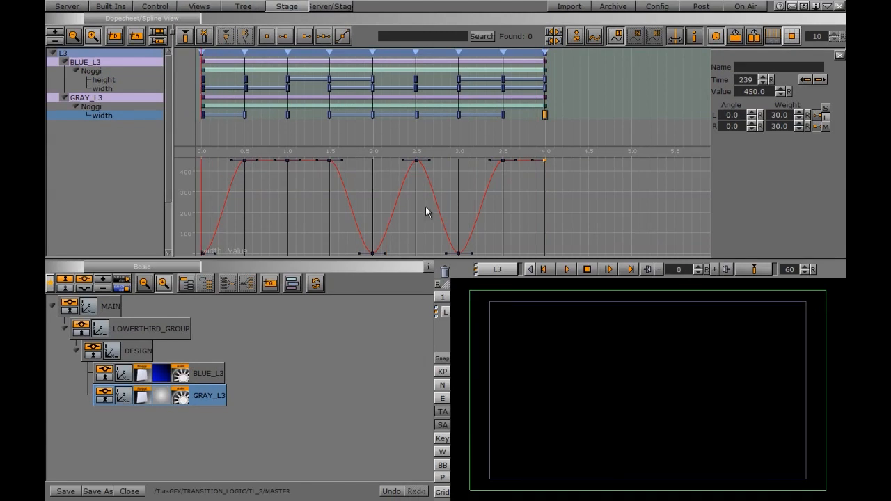
{"action": "left_click", "coordinate": [608, 270]}
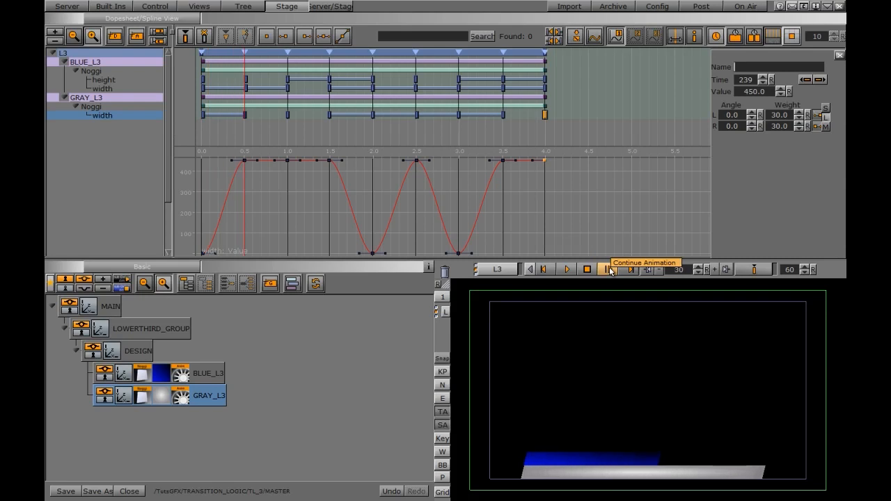
{"action": "left_click", "coordinate": [609, 270]}
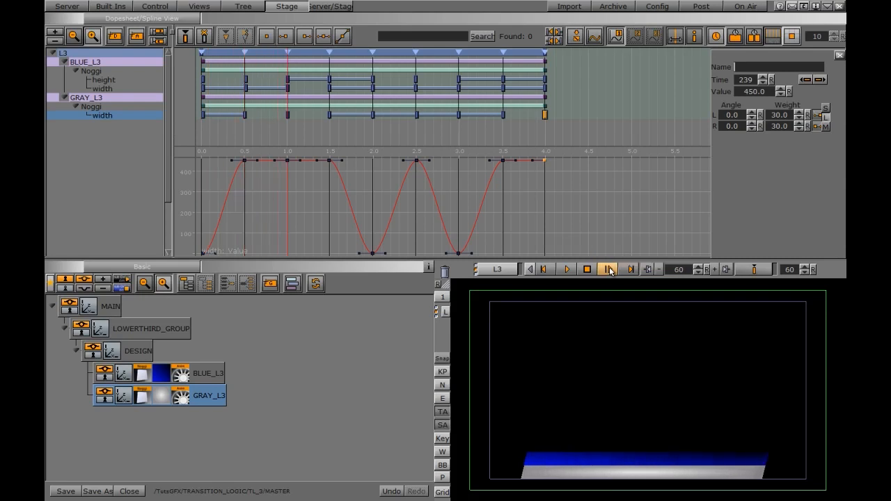
{"action": "left_click", "coordinate": [609, 269]}
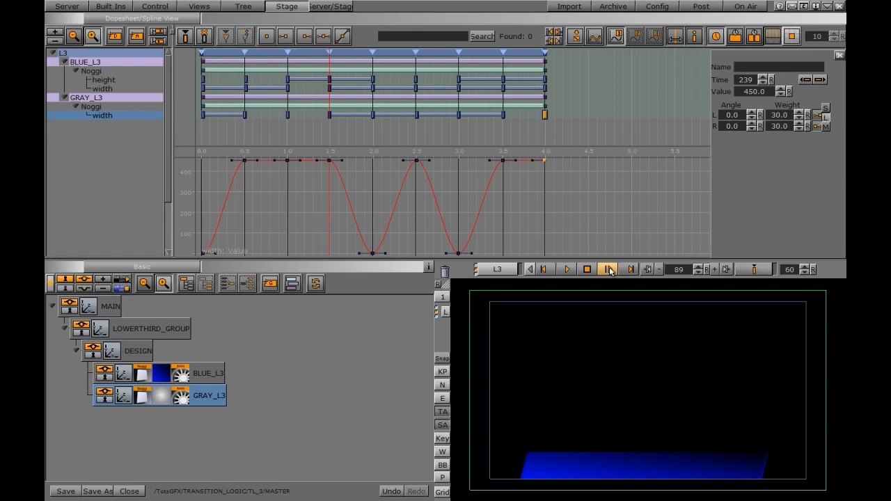
{"action": "left_click", "coordinate": [609, 270]}
{"action": "left_click", "coordinate": [609, 269]}
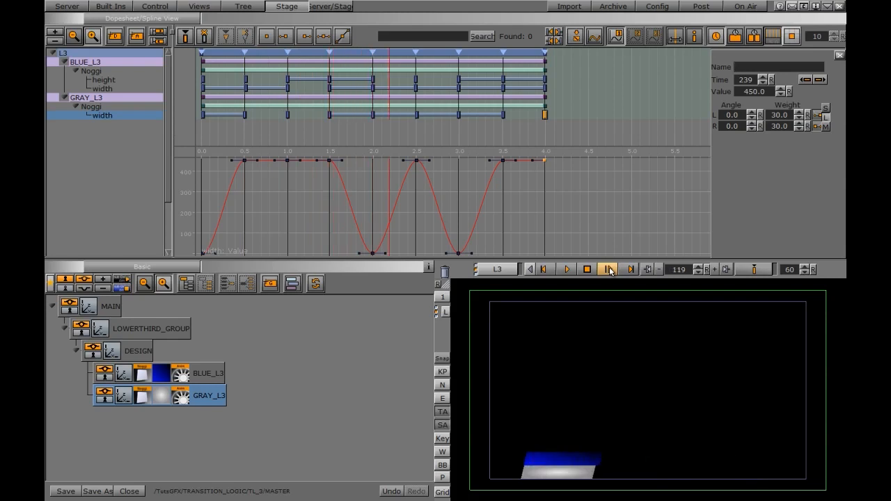
{"action": "left_click", "coordinate": [609, 270]}
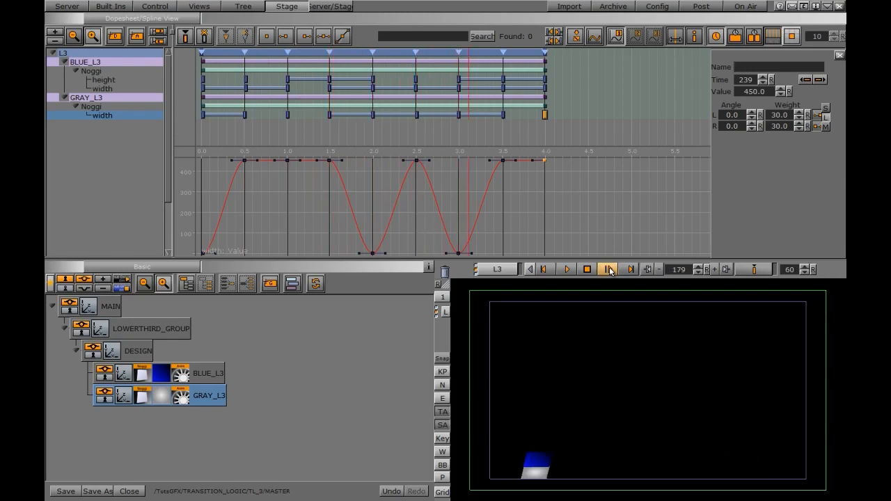
{"action": "left_click", "coordinate": [609, 269]}
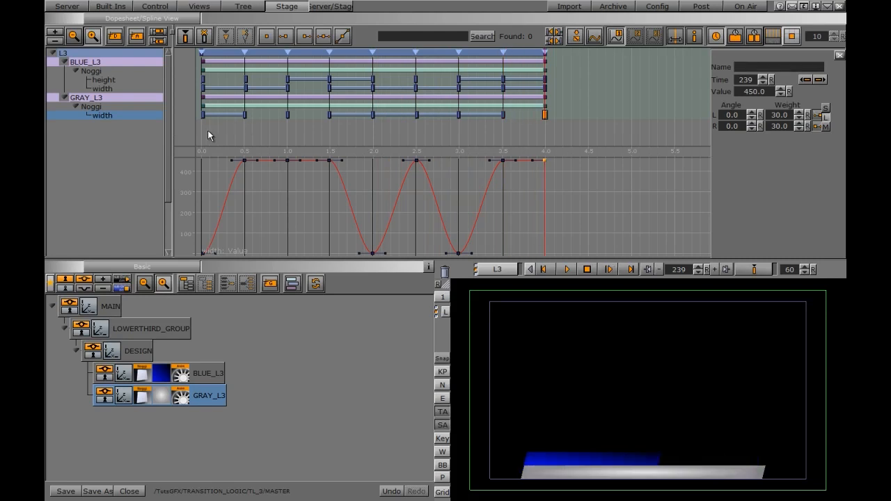
Scrub the L3 timeline from the start to the 3.0-second stop, and return to frame 0.
{"action": "left_click_drag", "start_coordinate": [205, 130], "coordinate": [433, 127]}
{"action": "mouse_move", "coordinate": [458, 125]}
{"action": "left_mouse_down"}
{"action": "mouse_move", "coordinate": [545, 123]}
{"action": "mouse_move", "coordinate": [459, 129]}
{"action": "left_mouse_up"}
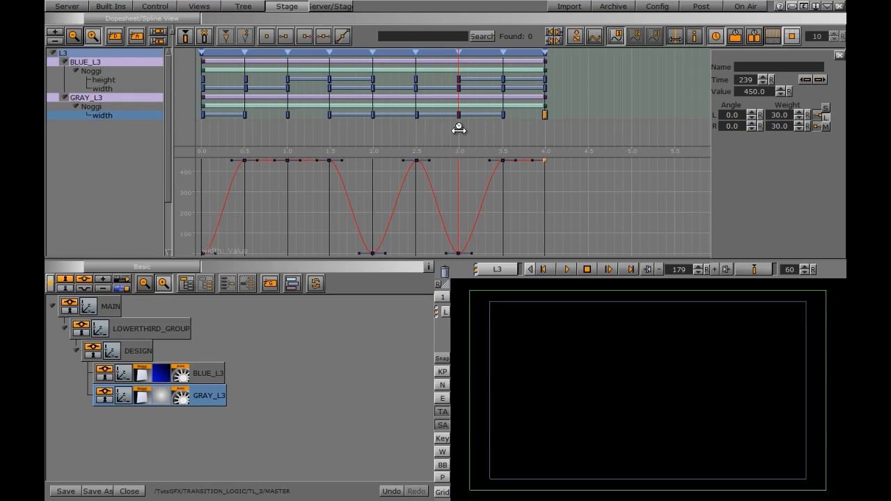
{"action": "left_click_drag", "start_coordinate": [459, 129], "coordinate": [135, 123]}
Collapse the DESIGN container, add a new group above it inside LOWERTHIRD_GROUP, and name the group L3.
{"action": "left_click", "coordinate": [75, 351]}
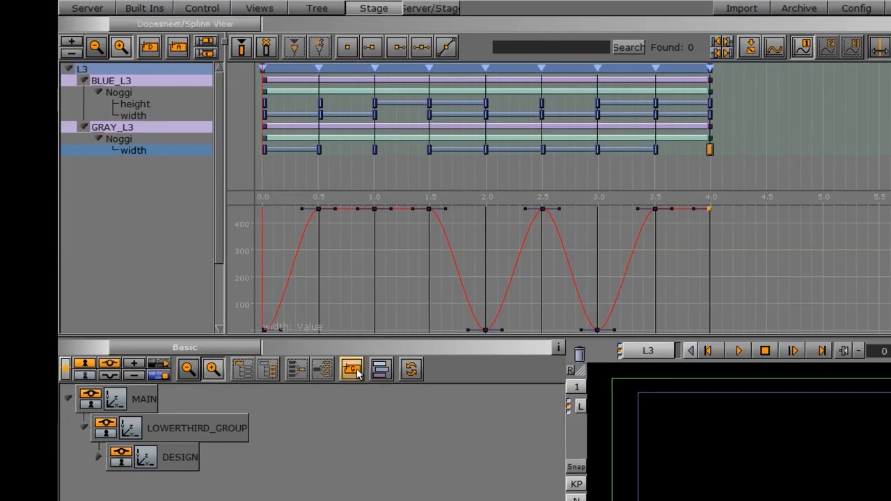
{"action": "left_click_drag", "start_coordinate": [352, 369], "coordinate": [178, 444]}
{"action": "double_click", "coordinate": [172, 457]}
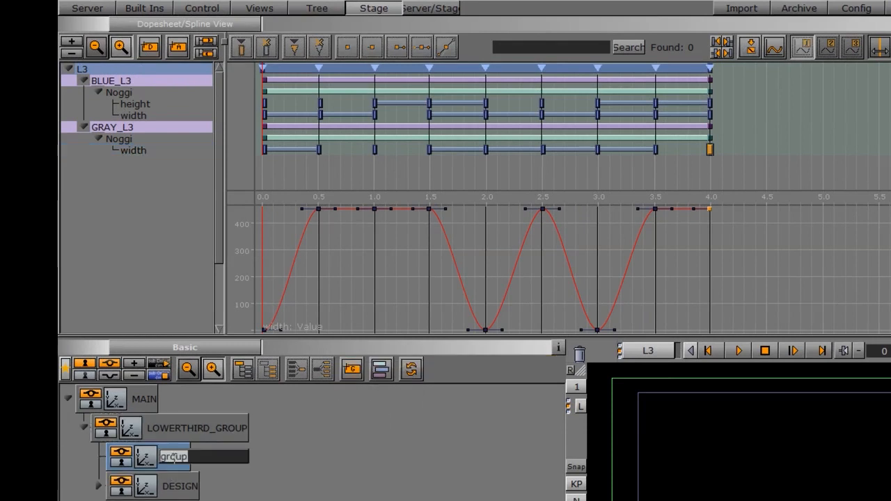
{"action": "type", "text": "L3"}
{"action": "key", "text": "Return"}
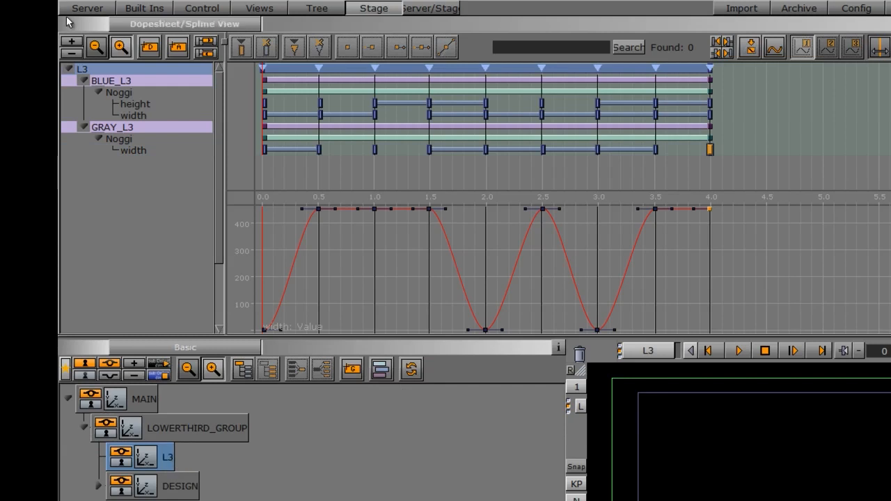
Apply the Toggle container plugin to the L3 group and create its default keyframes.
{"action": "left_click", "coordinate": [141, 10]}
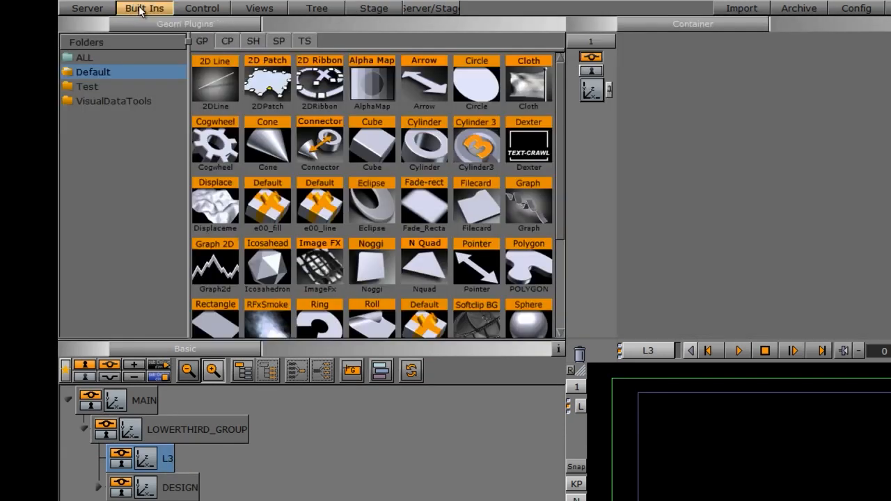
{"action": "left_click", "coordinate": [227, 40]}
{"action": "left_click_drag", "start_coordinate": [279, 155], "coordinate": [167, 465]}
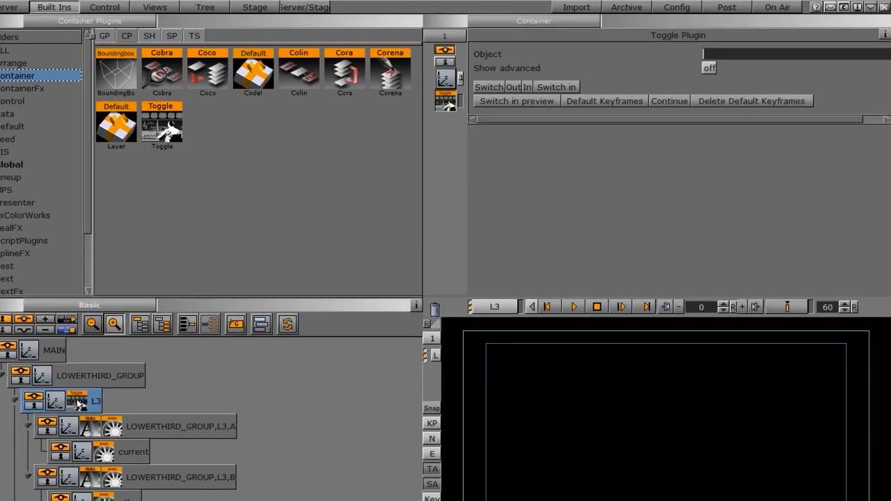
{"action": "left_click", "coordinate": [599, 105]}
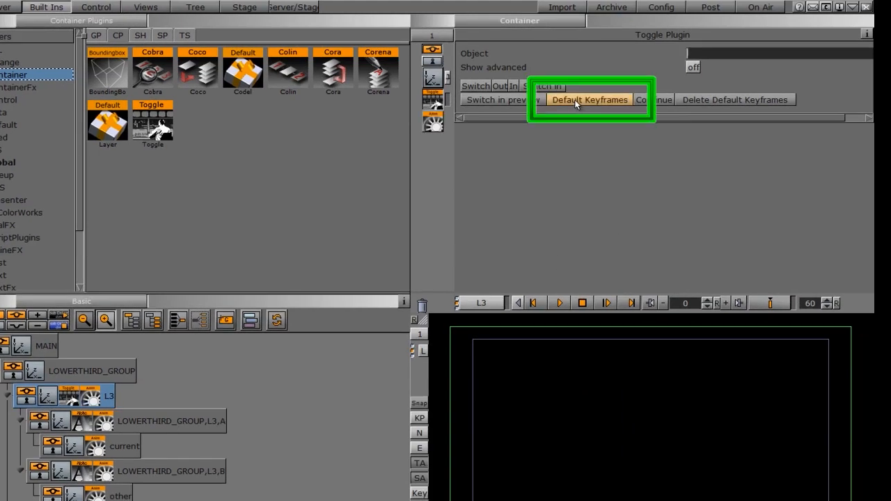
Collapse the L3 container and all directors in the stage, and save the MASTER scene.
{"action": "left_click", "coordinate": [6, 397]}
{"action": "left_click", "coordinate": [244, 7]}
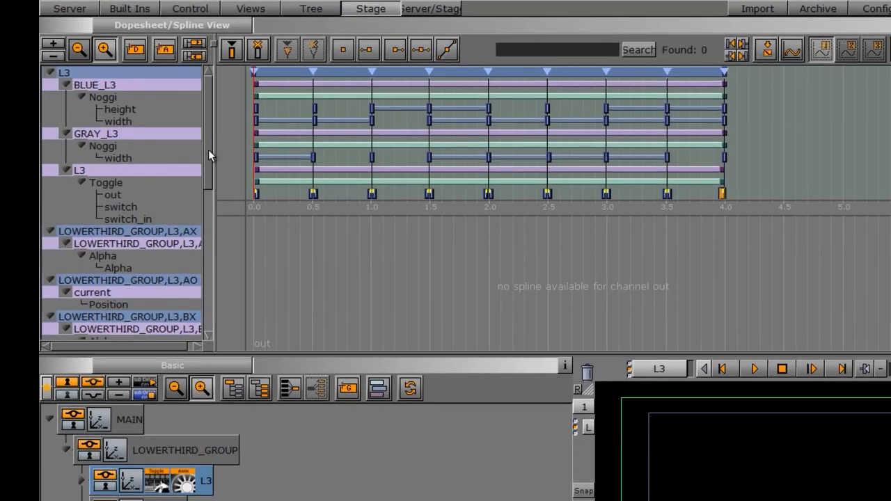
{"action": "left_click_drag", "start_coordinate": [208, 149], "coordinate": [220, 128]}
{"action": "left_click", "coordinate": [65, 85]}
{"action": "left_click", "coordinate": [65, 97]}
{"action": "left_click", "coordinate": [64, 109]}
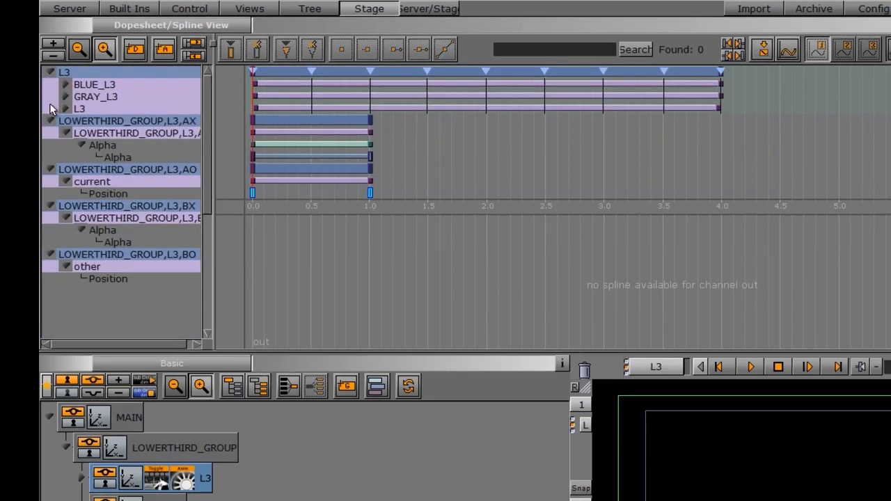
{"action": "left_click", "coordinate": [51, 121]}
{"action": "left_click", "coordinate": [50, 133]}
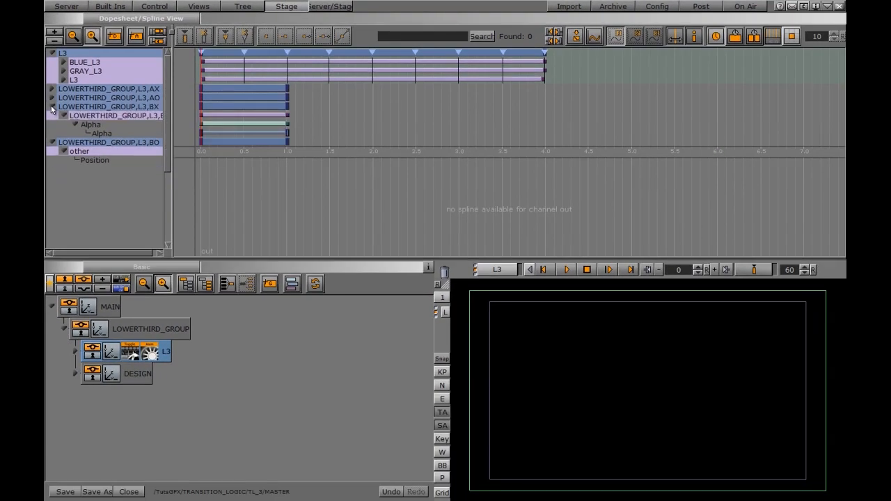
{"action": "left_click", "coordinate": [51, 106]}
{"action": "left_click", "coordinate": [51, 115]}
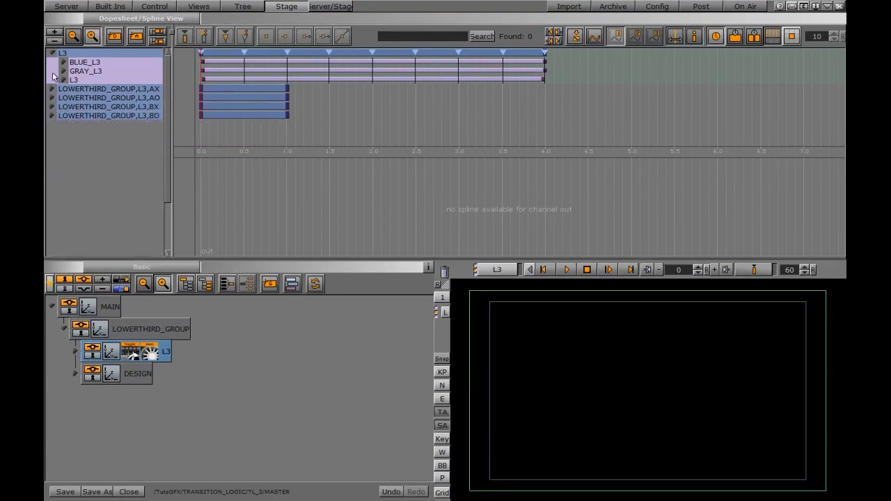
{"action": "left_click", "coordinate": [52, 53]}
{"action": "left_click", "coordinate": [64, 491]}
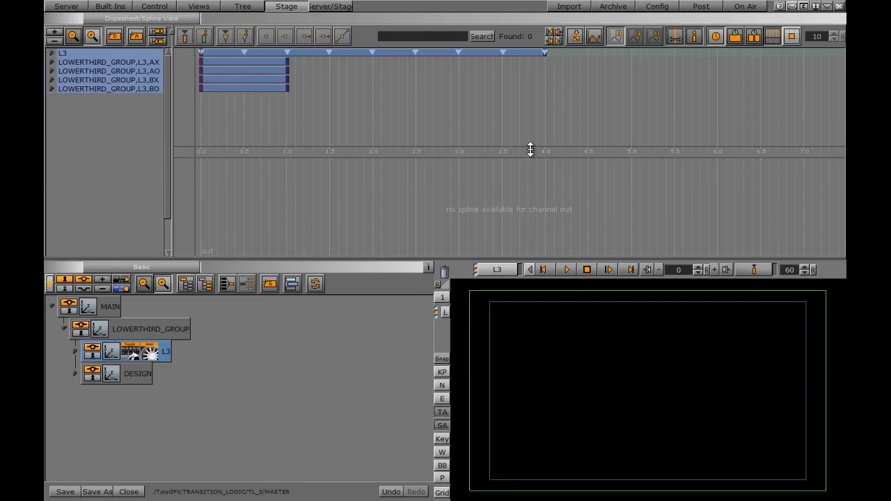
Play the L3 director to stop A at 0.5 seconds and save a snapshot image named L3_A.
{"action": "left_click", "coordinate": [608, 270]}
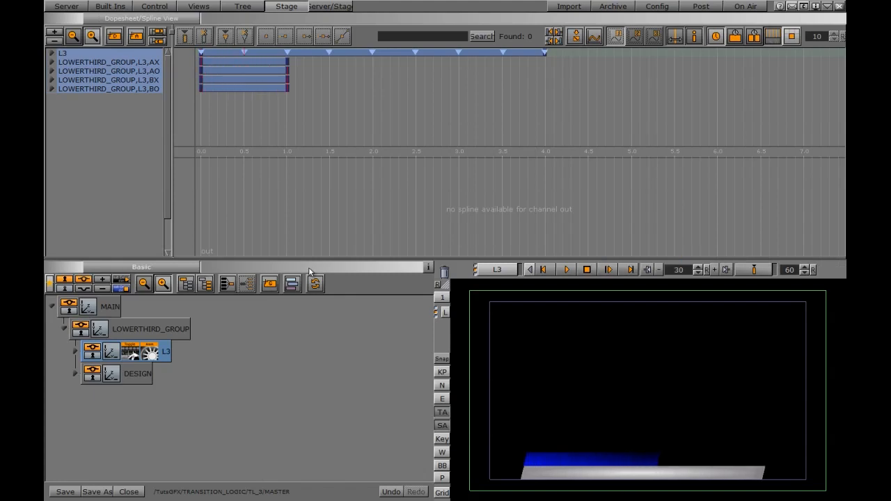
{"action": "left_click", "coordinate": [441, 358]}
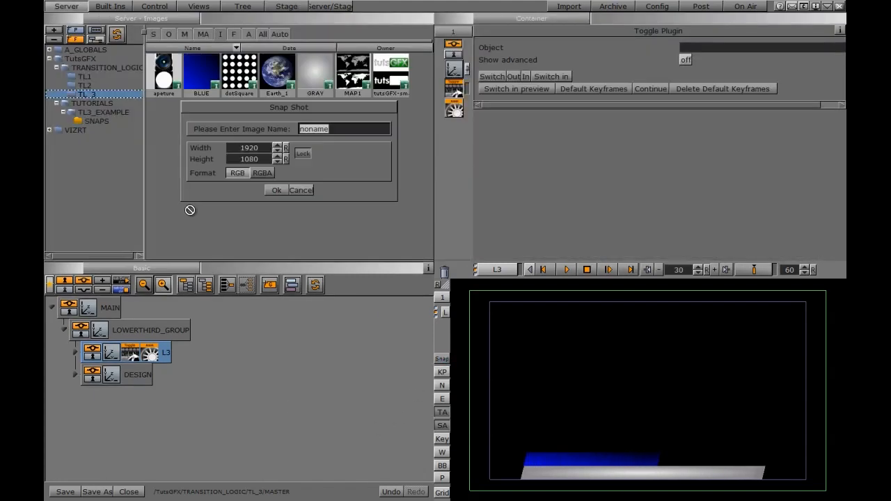
{"action": "key", "text": "BackSpace"}
{"action": "type", "text": "L3_A"}
{"action": "left_click", "coordinate": [276, 190]}
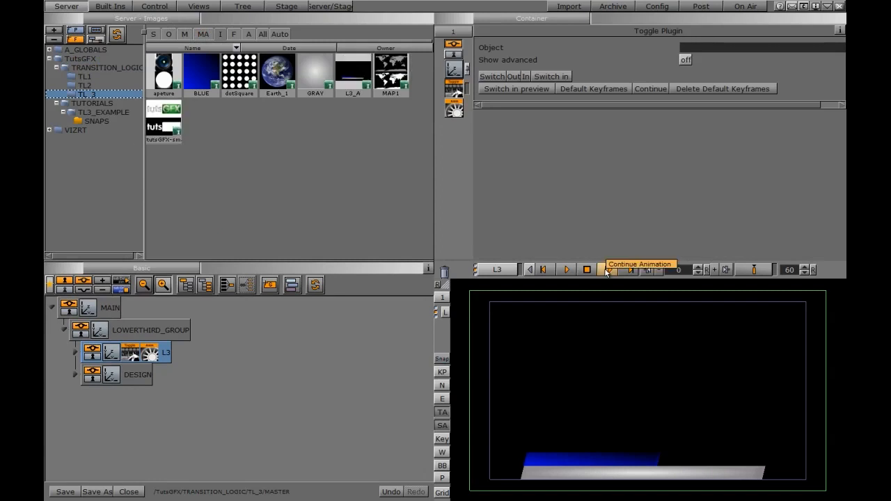
Continue the L3 director to stop B at 1.0 seconds and save a snapshot image named L3_B.
{"action": "left_click", "coordinate": [606, 270]}
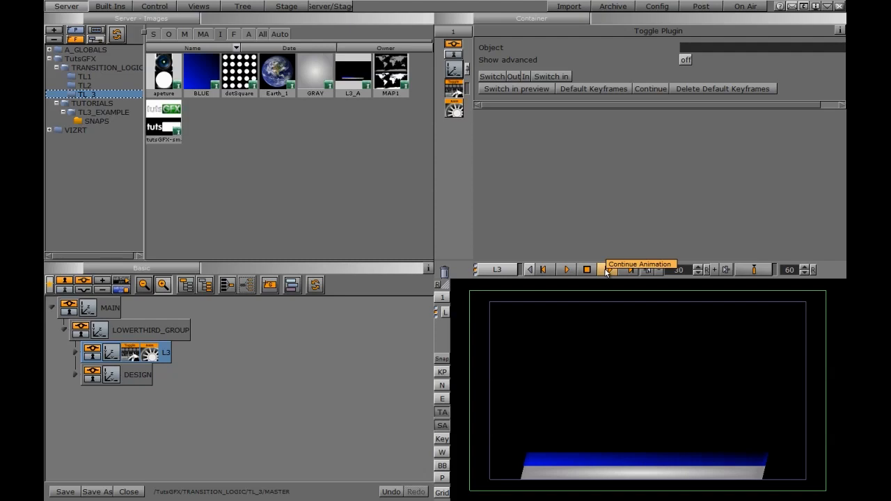
{"action": "left_click", "coordinate": [441, 358]}
{"action": "type", "text": "L3_B"}
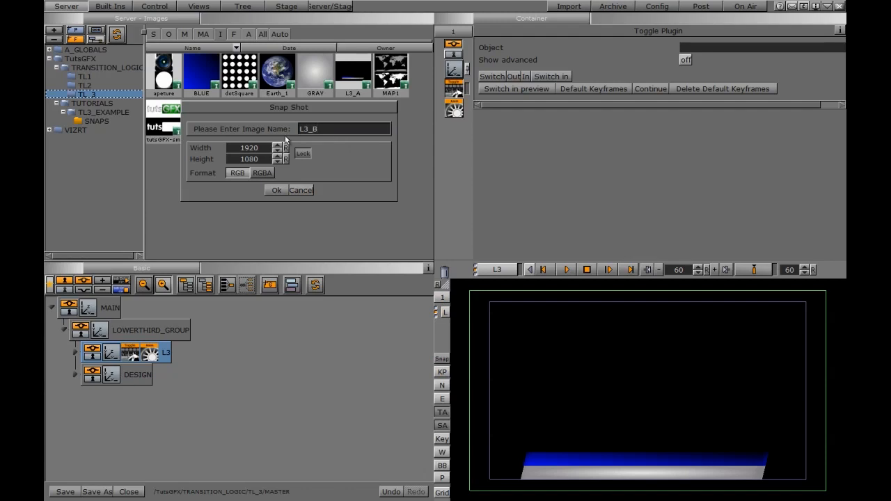
{"action": "left_click", "coordinate": [276, 190]}
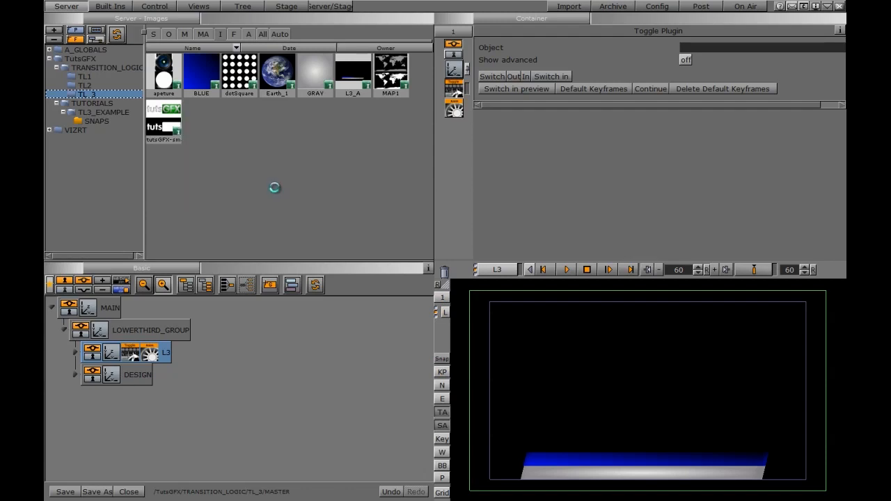
Continue the L3 director to stop C at 1.5 seconds, save a snapshot named L3_C, and save the MASTER scene.
{"action": "left_click", "coordinate": [608, 270]}
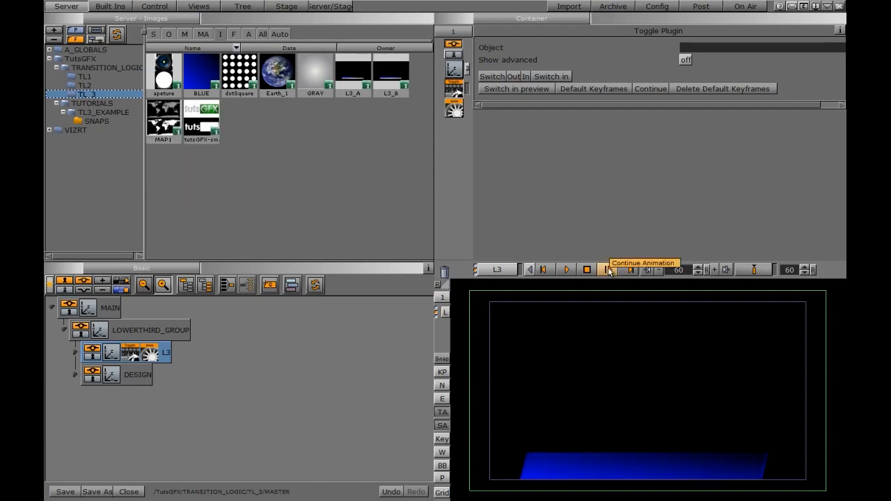
{"action": "left_click", "coordinate": [443, 359]}
{"action": "type", "text": "L3_C"}
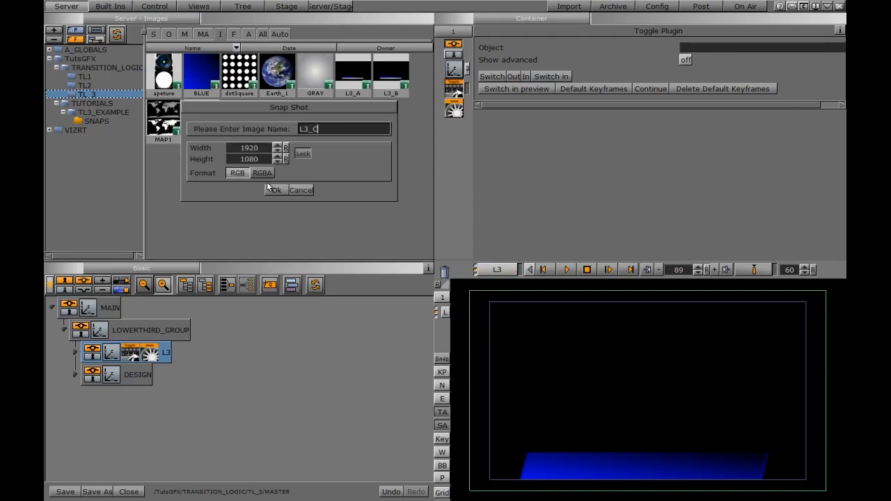
{"action": "left_click", "coordinate": [271, 190]}
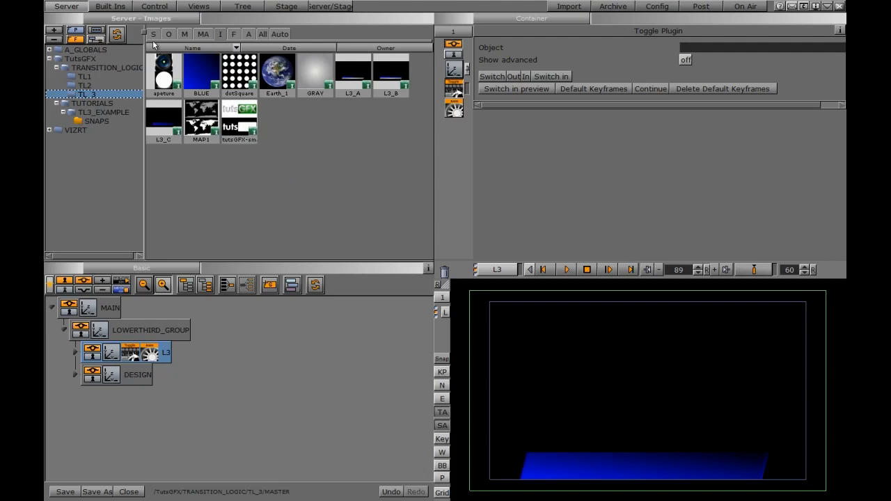
{"action": "left_click", "coordinate": [65, 492]}
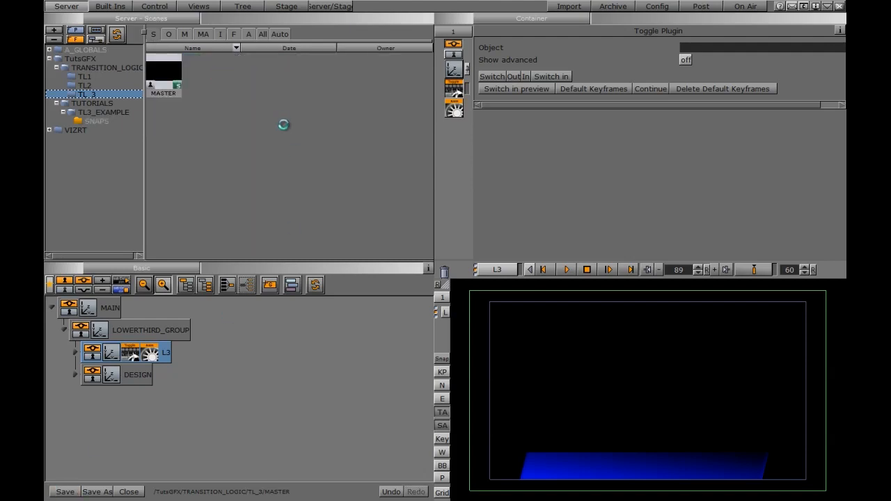
Create a new scene named L3_A in the TL_3 folder and open it.
{"action": "right_click", "coordinate": [223, 89]}
{"action": "left_click", "coordinate": [248, 141]}
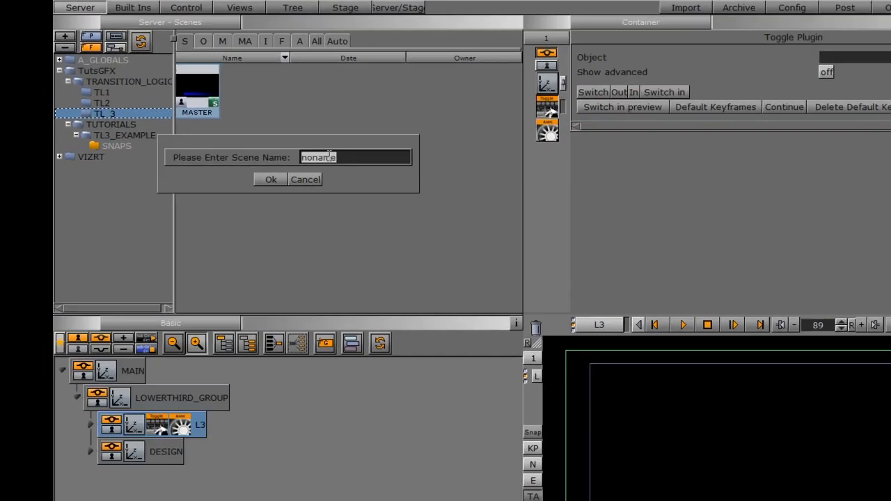
{"action": "type", "text": "L2"}
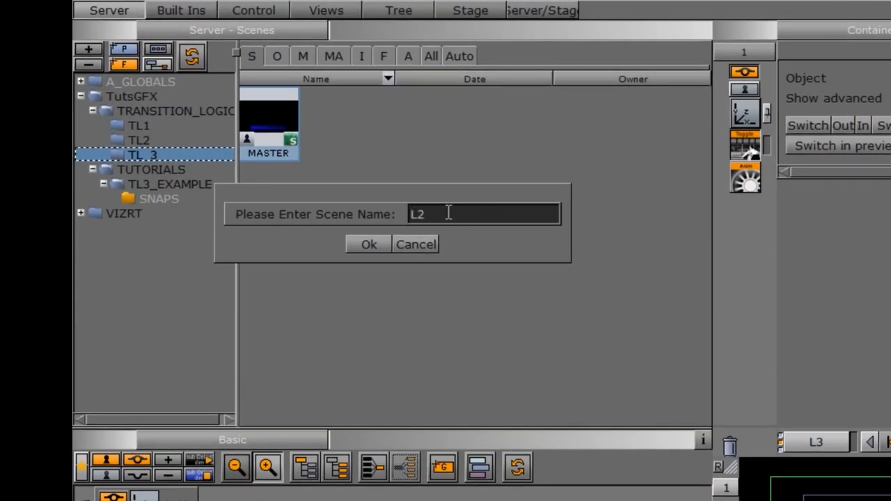
{"action": "key", "text": "BackSpace"}
{"action": "type", "text": "3_A"}
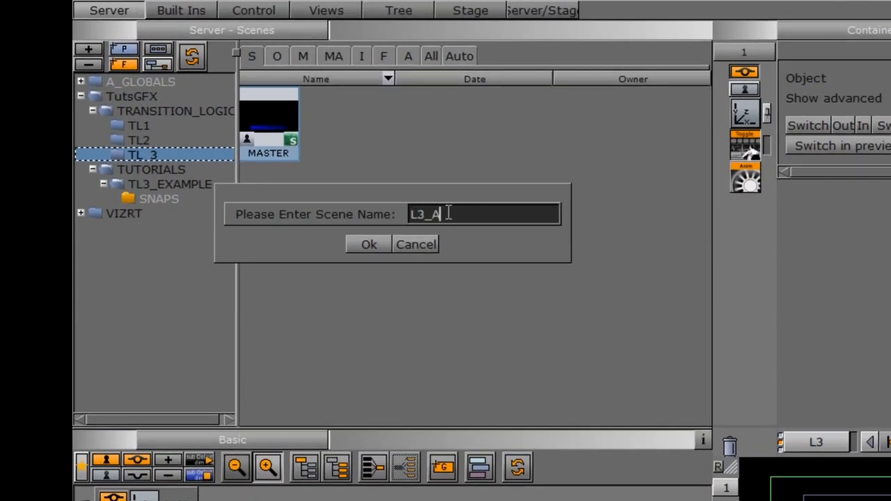
{"action": "left_click", "coordinate": [368, 244]}
{"action": "double_click", "coordinate": [266, 126]}
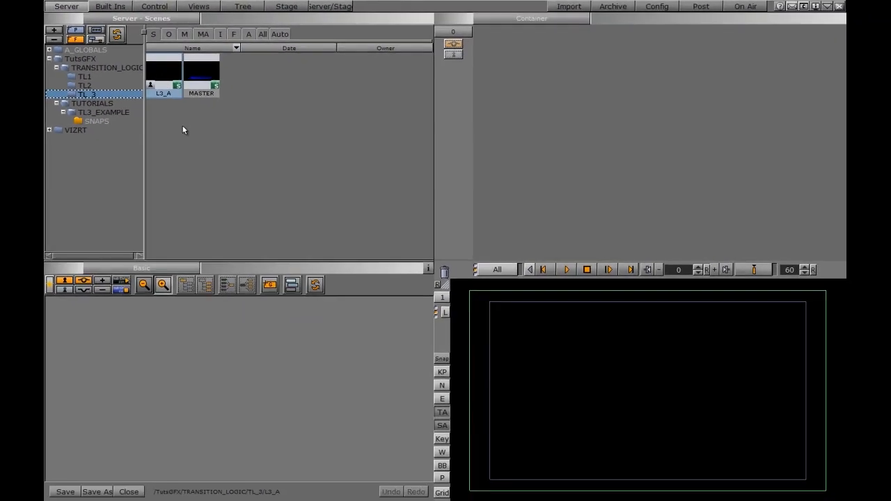
Set the L3_A snapshot as the background image in the scene settings.
{"action": "left_click", "coordinate": [521, 20]}
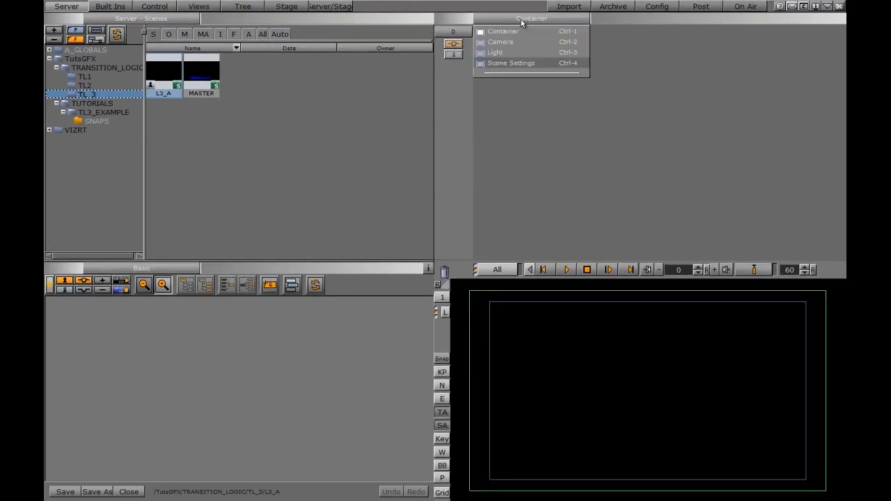
{"action": "left_click", "coordinate": [505, 64]}
{"action": "left_click", "coordinate": [220, 34]}
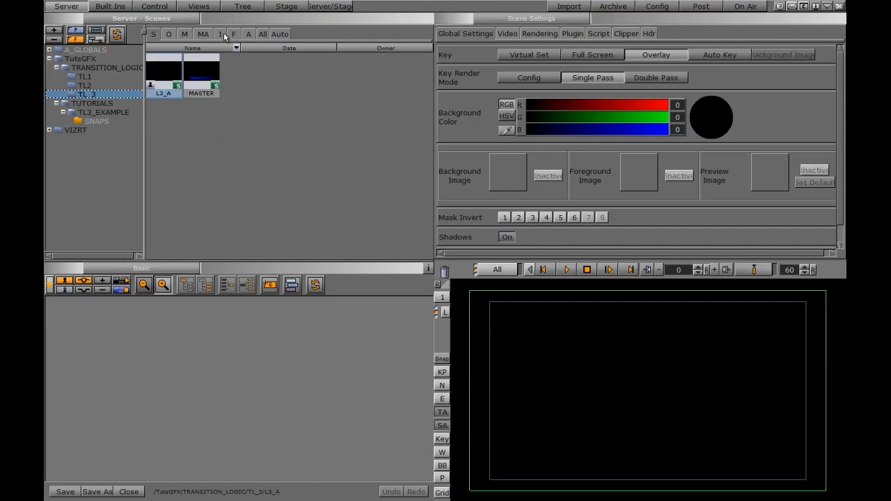
{"action": "left_click_drag", "start_coordinate": [352, 111], "coordinate": [507, 172]}
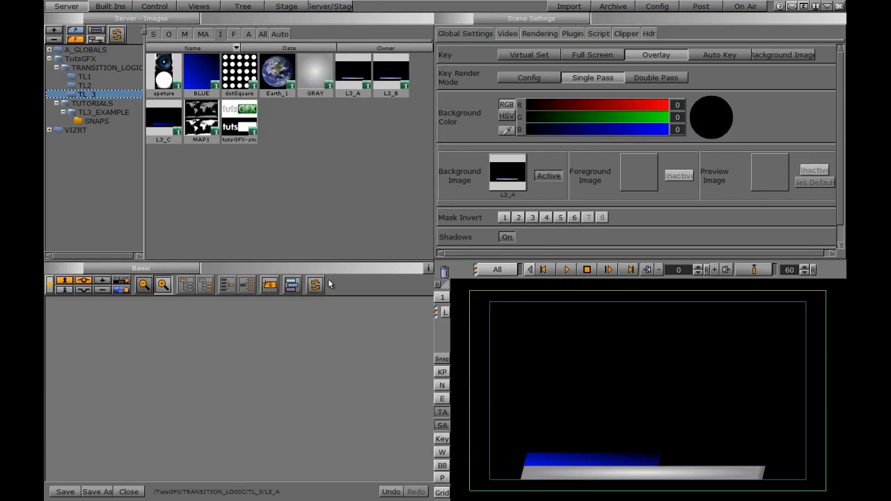
Add a group container to the scene and place an avenir-85-heavy text inside it.
{"action": "left_click_drag", "start_coordinate": [270, 287], "coordinate": [117, 334]}
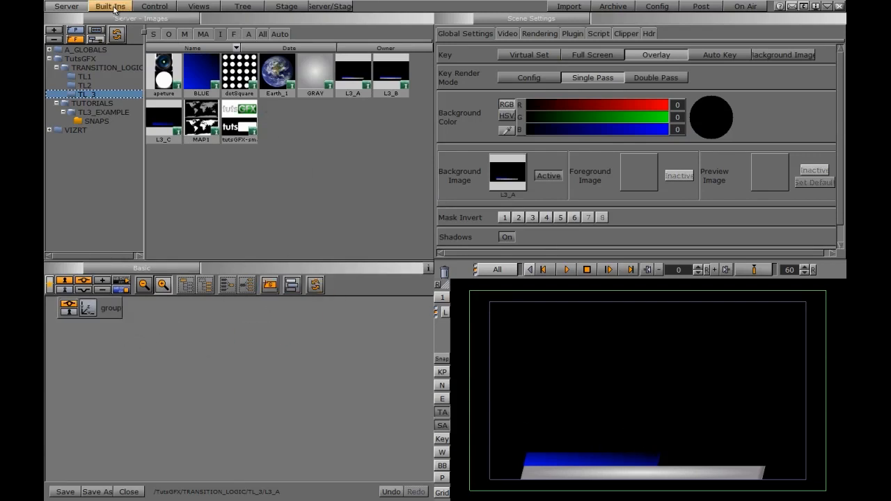
{"action": "left_click", "coordinate": [234, 33]}
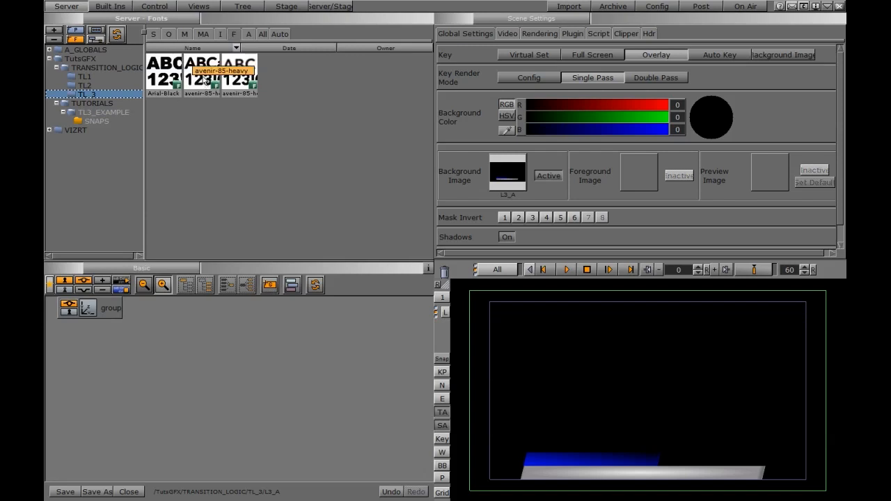
{"action": "left_click_drag", "start_coordinate": [203, 80], "coordinate": [140, 309]}
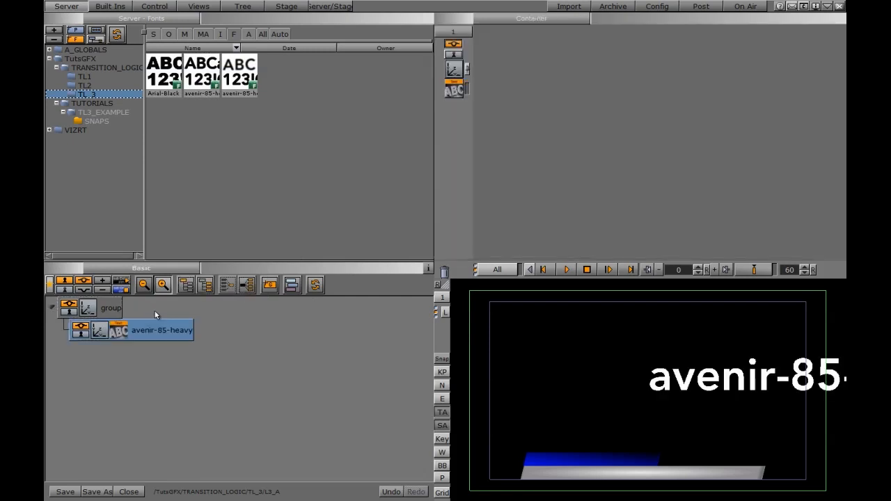
Position the text at X -218, Y -134, Z 1.0 and scale it proportionally to 0.25.
{"action": "left_click", "coordinate": [101, 332]}
{"action": "left_click_drag", "start_coordinate": [534, 74], "coordinate": [411, 84]}
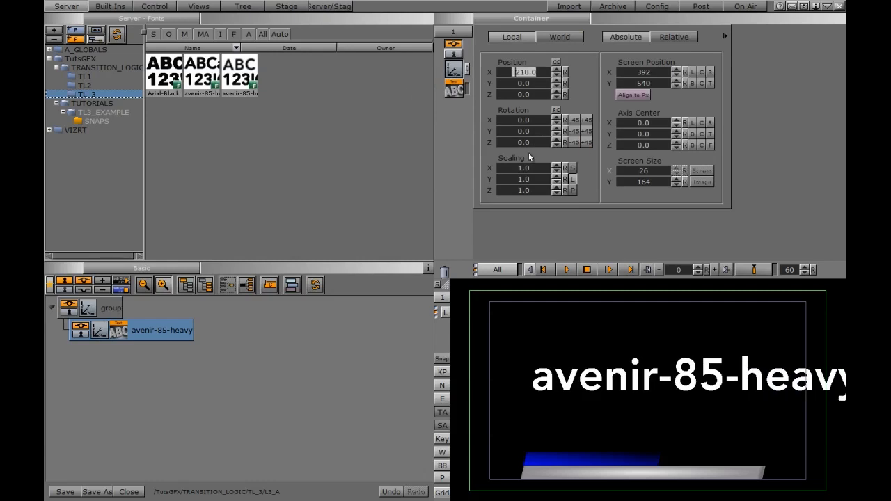
{"action": "left_click_drag", "start_coordinate": [527, 169], "coordinate": [491, 171]}
{"action": "left_click_drag", "start_coordinate": [536, 84], "coordinate": [465, 127]}
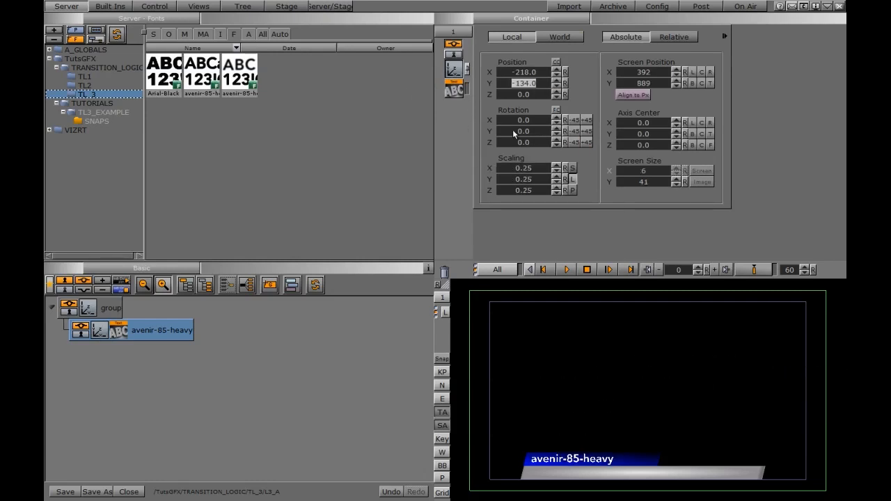
{"action": "left_click", "coordinate": [556, 95]}
{"action": "left_click", "coordinate": [512, 173]}
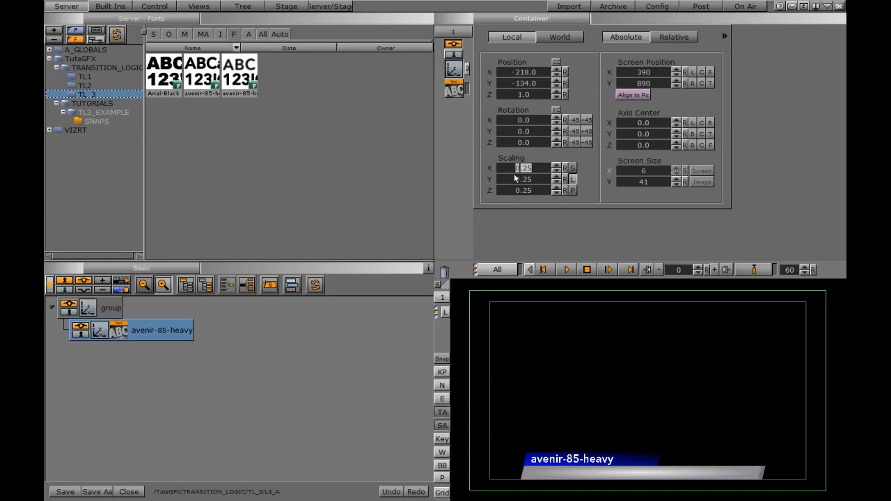
Replace the text content with "Breaking News".
{"action": "left_click", "coordinate": [453, 90]}
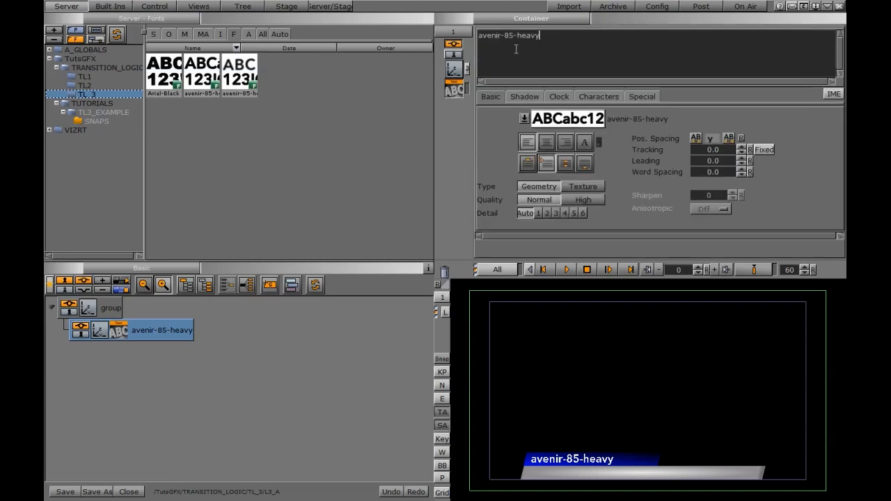
{"action": "type", "text": "b"}
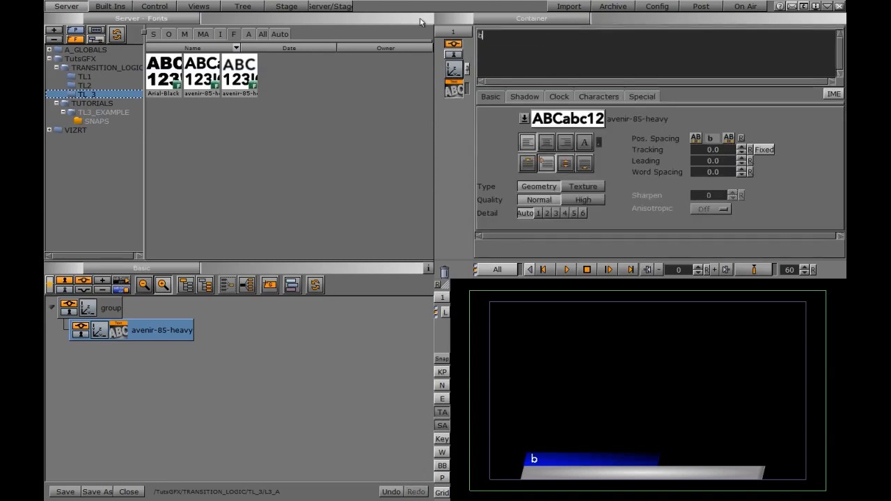
{"action": "key", "text": "BackSpace"}
{"action": "type", "text": "Breaking News"}
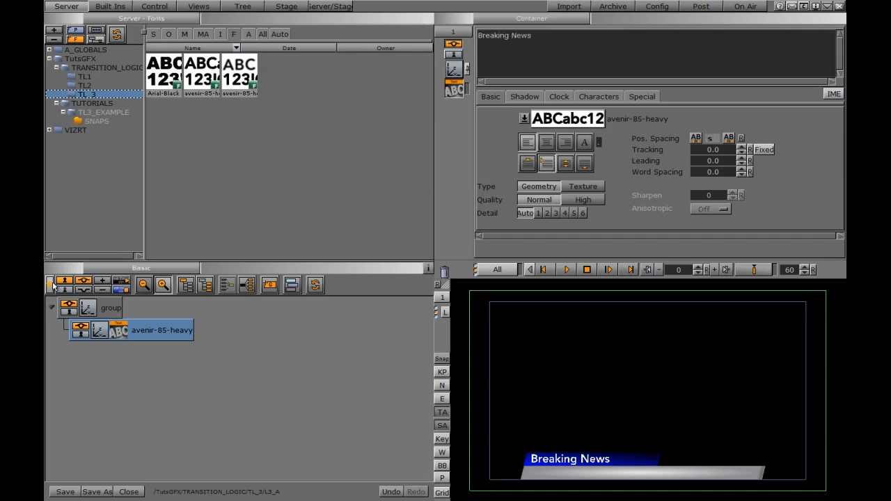
Duplicate the Breaking News text within the group and set the copy's Y position to -158.
{"action": "left_click_drag", "start_coordinate": [160, 332], "coordinate": [146, 362]}
{"action": "left_click", "coordinate": [99, 353]}
{"action": "left_click_drag", "start_coordinate": [526, 83], "coordinate": [522, 94]}
Create a new material named black in the TL_3 folder.
{"action": "left_click", "coordinate": [185, 34]}
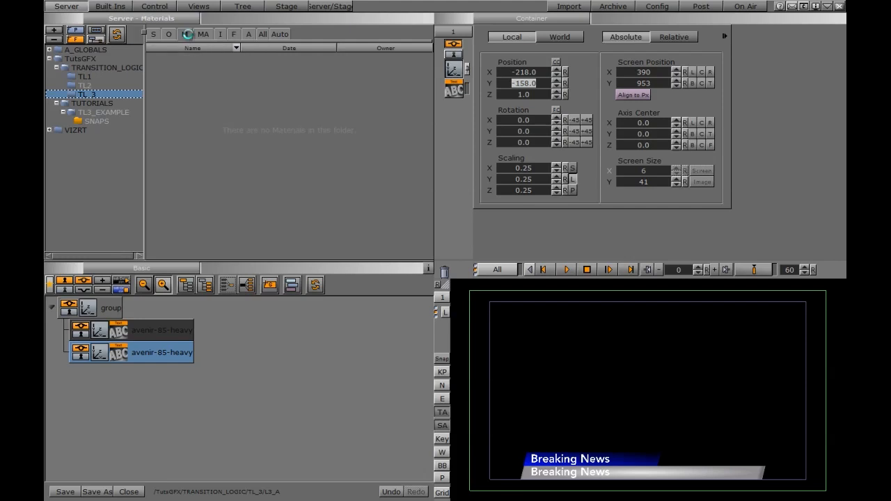
{"action": "right_click", "coordinate": [175, 85]}
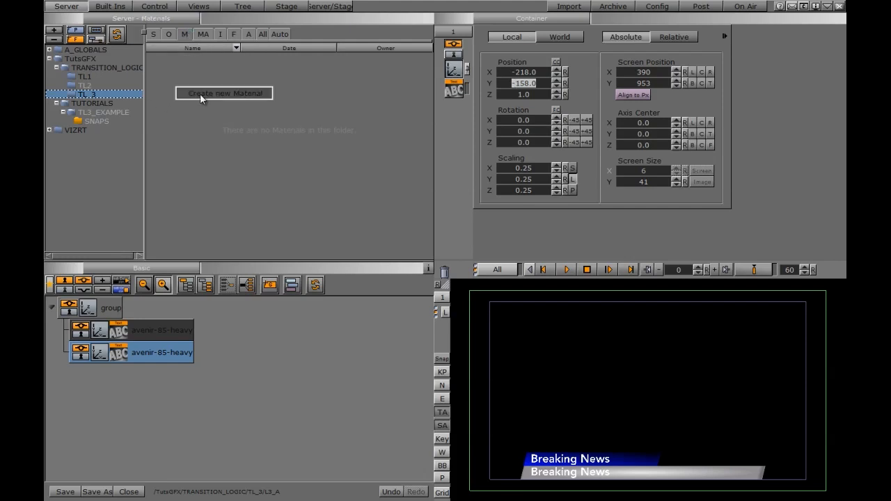
{"action": "left_click", "coordinate": [199, 93]}
{"action": "type", "text": "b"}
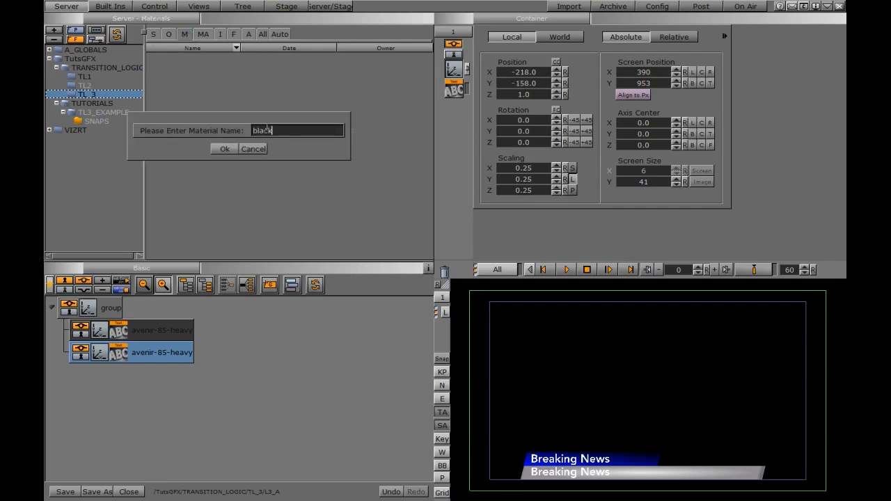
{"action": "type", "text": "lack"}
{"action": "key", "text": "Return"}
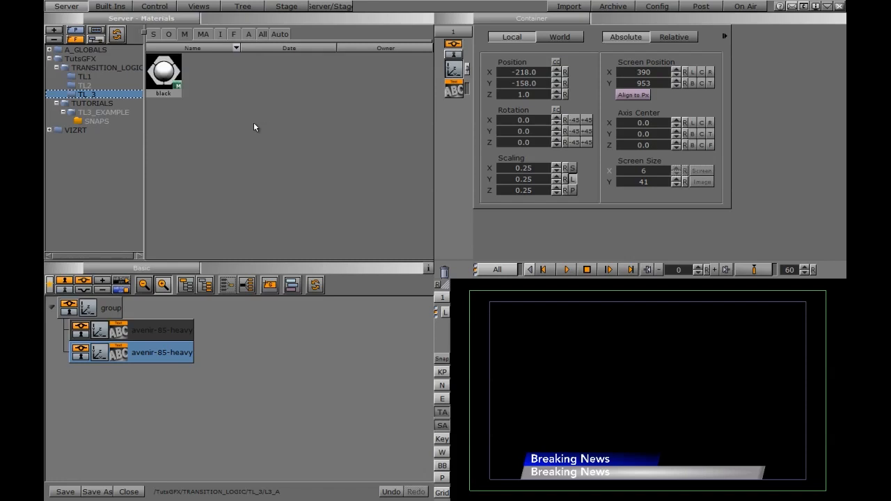
Set the black material's diffuse colour to RGB 14, 21, 20, save it, and apply it to the second text.
{"action": "double_click", "coordinate": [164, 73]}
{"action": "left_click", "coordinate": [362, 260]}
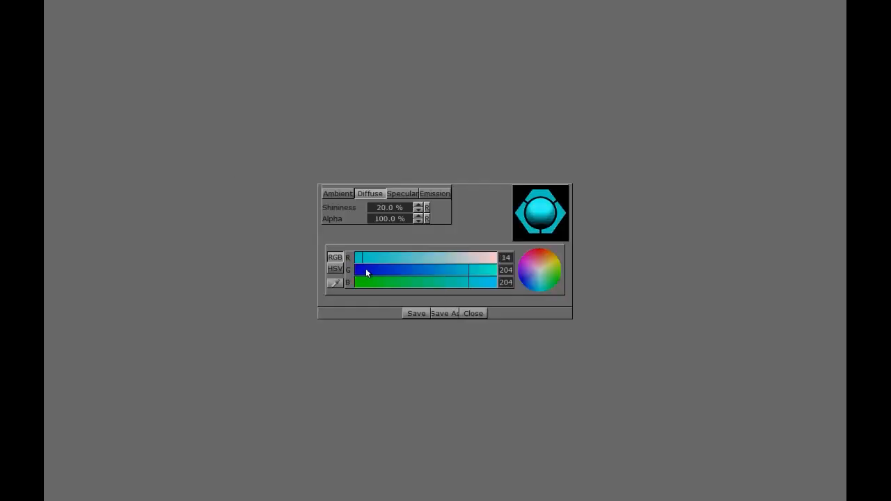
{"action": "left_click", "coordinate": [365, 270]}
{"action": "left_click", "coordinate": [365, 281]}
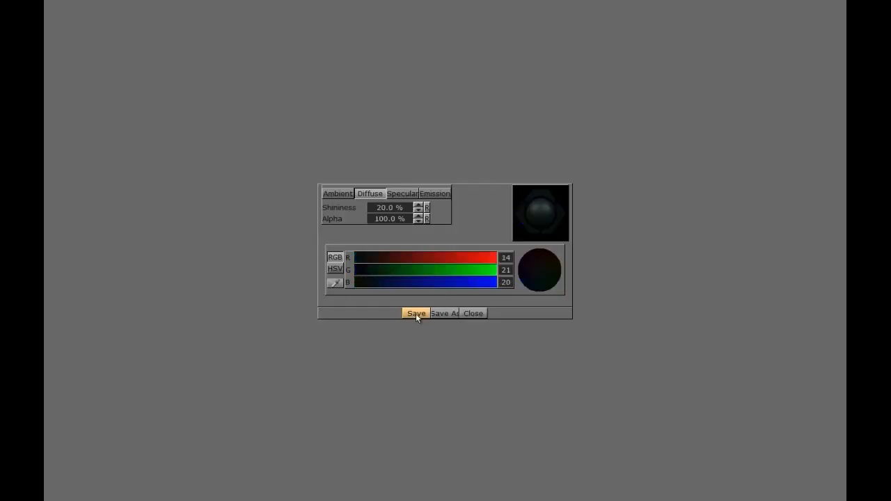
{"action": "left_click", "coordinate": [473, 313]}
{"action": "left_click_drag", "start_coordinate": [171, 84], "coordinate": [128, 353]}
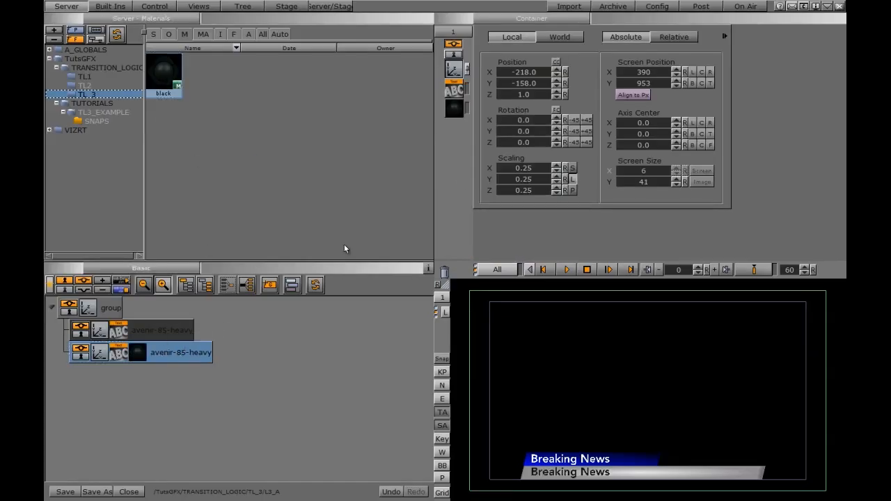
Change the second text to "Earthquake Hits Pacific Rim" and set its Y position to -159.
{"action": "left_click", "coordinate": [118, 352]}
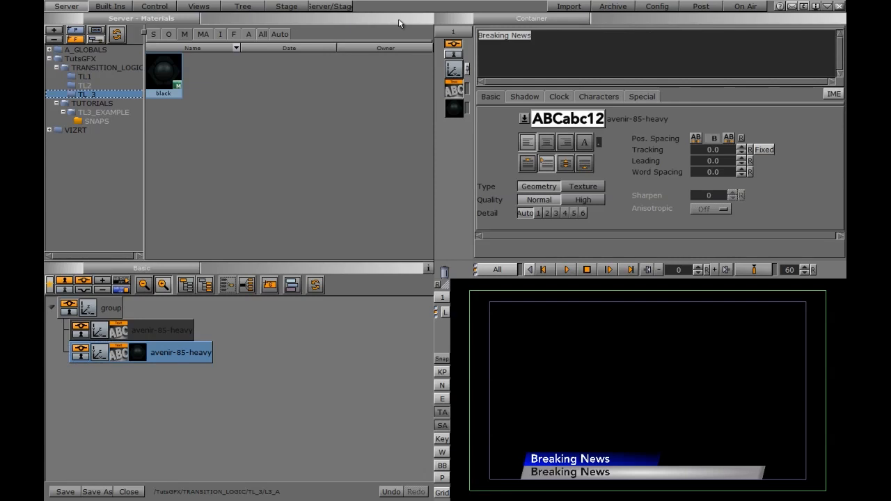
{"action": "key", "text": "BackSpace"}
{"action": "type", "text": "Ear"}
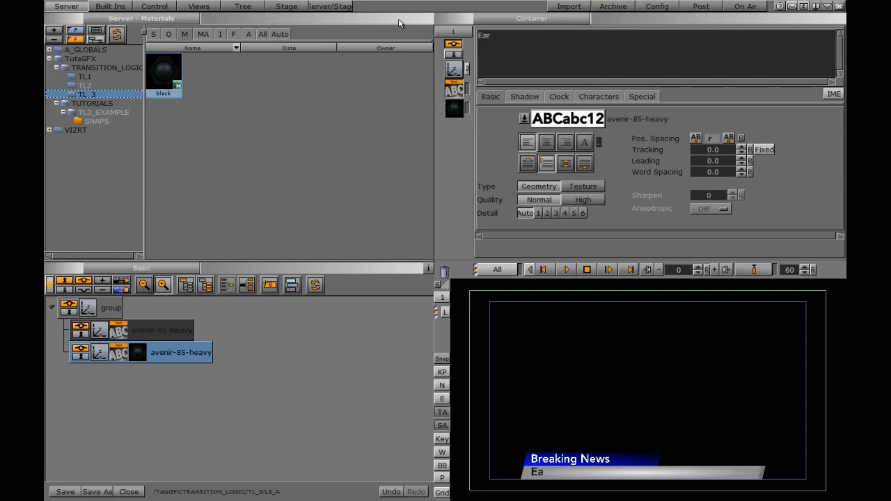
{"action": "type", "text": "thquake Hits Pacific Rim"}
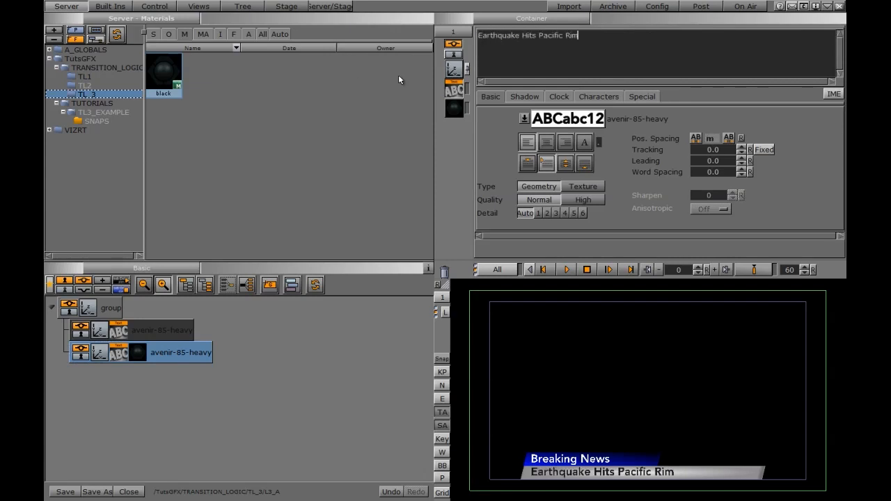
{"action": "left_click", "coordinate": [453, 69]}
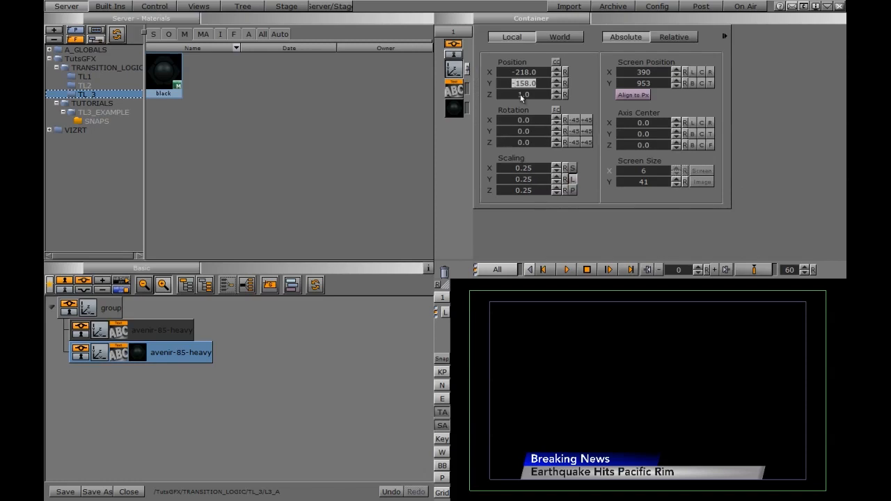
{"action": "left_click", "coordinate": [524, 84]}
{"action": "left_click_drag", "start_coordinate": [523, 83], "coordinate": [524, 84]}
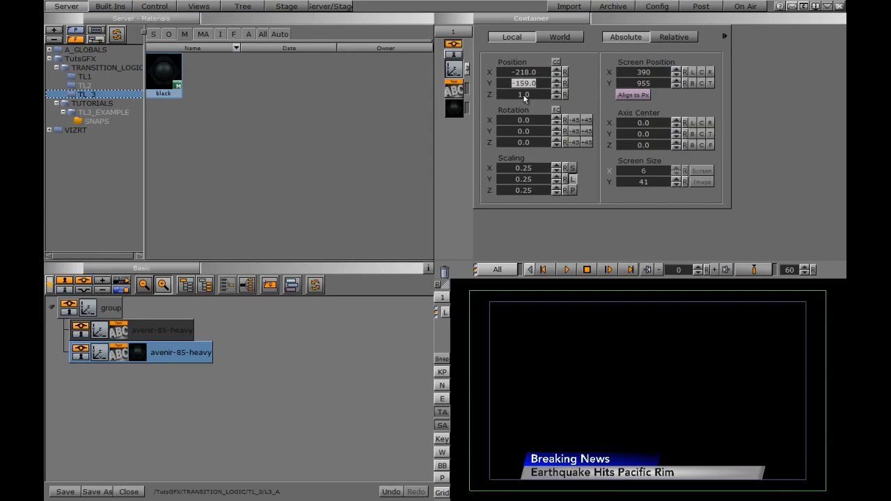
Add a ControlText plugin to the Breaking News text and open the plugin's settings.
{"action": "left_click", "coordinate": [112, 8]}
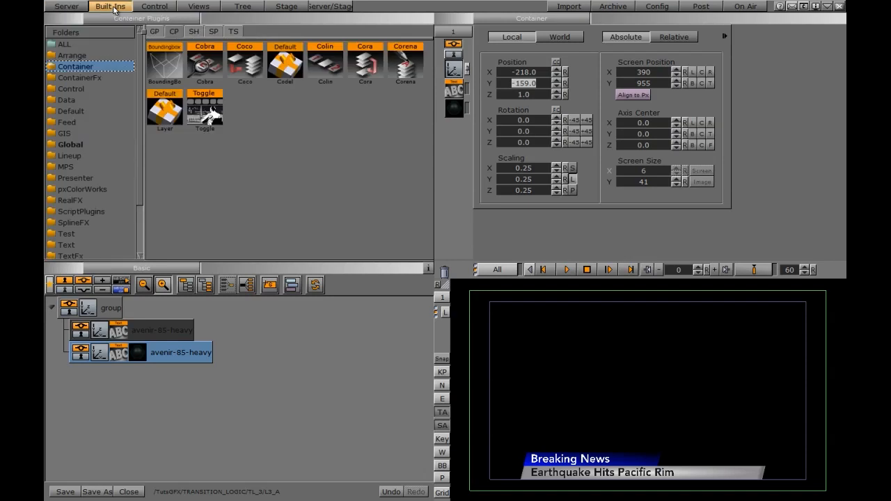
{"action": "left_click", "coordinate": [83, 92]}
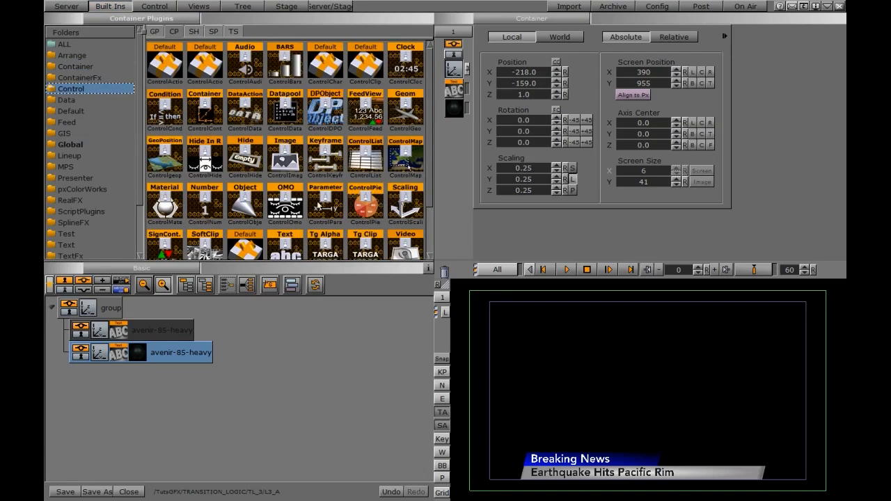
{"action": "left_click_drag", "start_coordinate": [286, 246], "coordinate": [160, 335]}
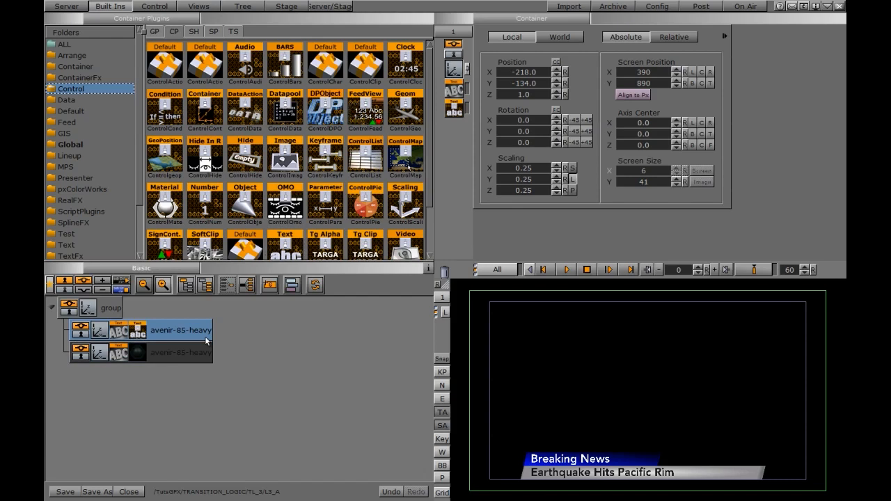
{"action": "left_click", "coordinate": [140, 333]}
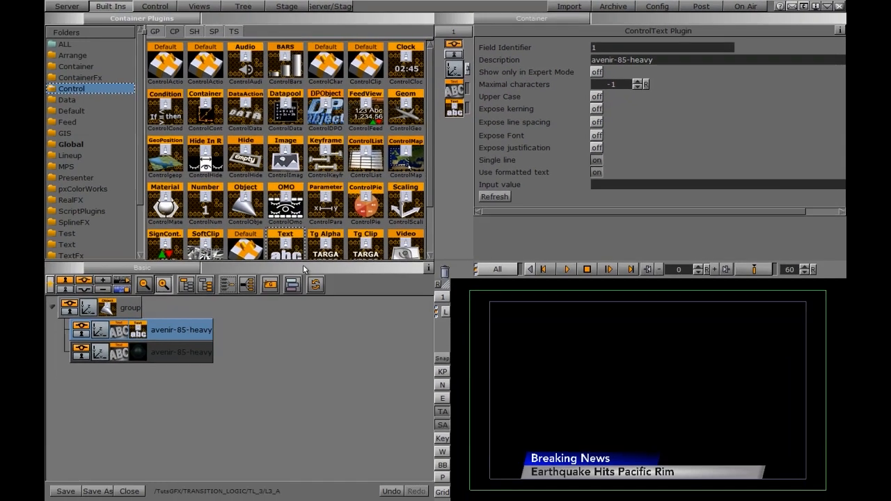
Add a ControlText plugin to the Earthquake Hits Pacific Rim text with field identifier 2.
{"action": "left_click_drag", "start_coordinate": [143, 306], "coordinate": [0, 435]}
{"action": "left_click_drag", "start_coordinate": [161, 356], "coordinate": [161, 356]}
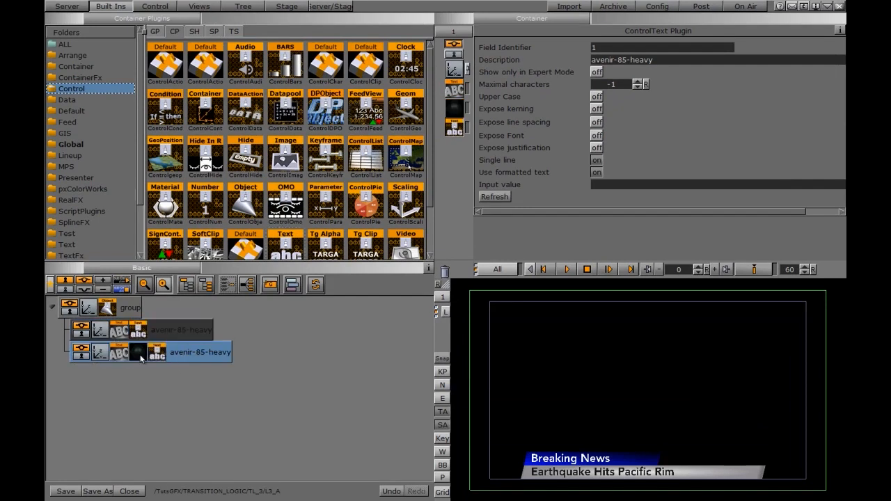
{"action": "key", "text": "BackSpace"}
{"action": "type", "text": "2"}
Turn on Transition Logic in the group's ControlObject, with background scene MASTER, state identifier A and layer identifier L3.
{"action": "left_click", "coordinate": [107, 308]}
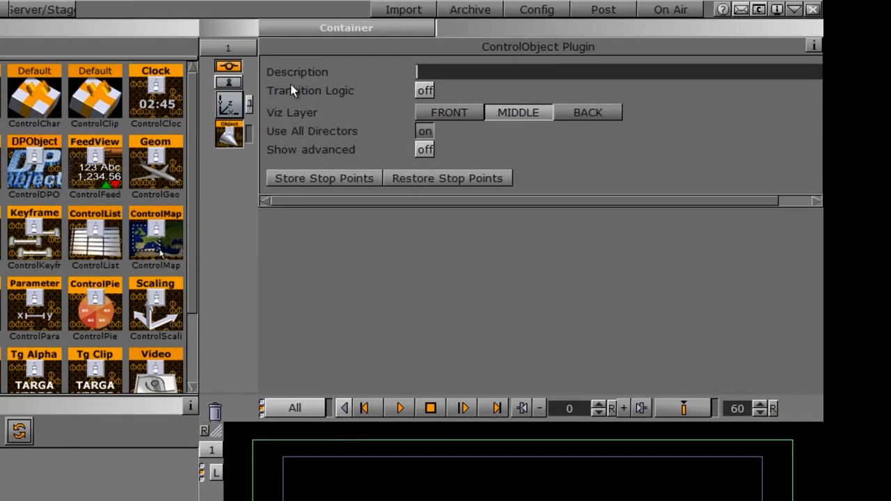
{"action": "left_click", "coordinate": [425, 90]}
{"action": "left_click", "coordinate": [430, 146]}
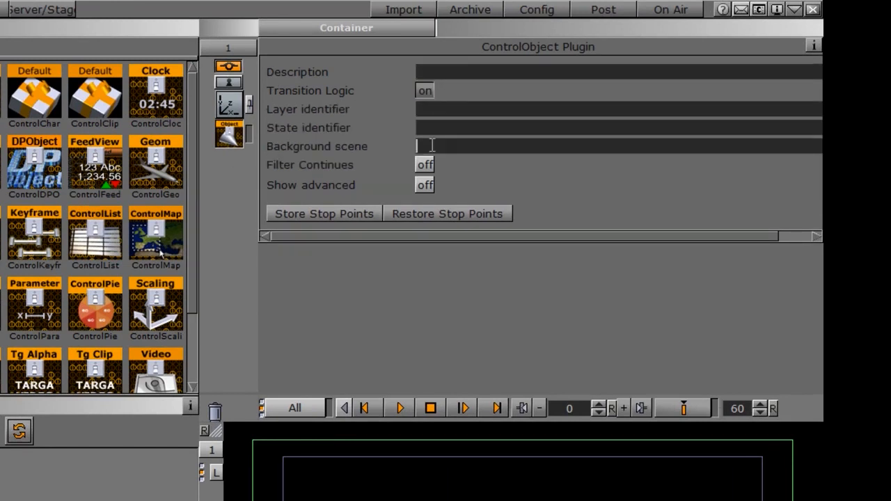
{"action": "type", "text": "MASTER"}
{"action": "key", "text": "shift+Tab"}
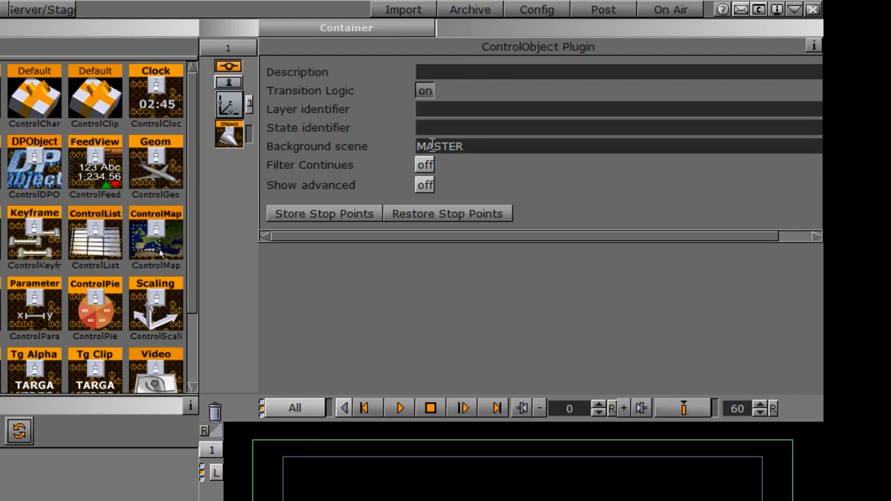
{"action": "type", "text": "A"}
{"action": "key", "text": "shift+Tab"}
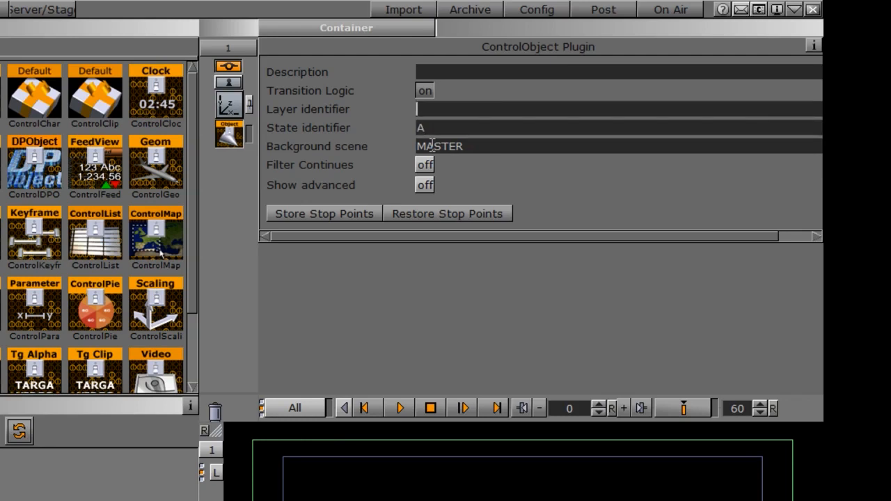
{"action": "type", "text": "L3"}
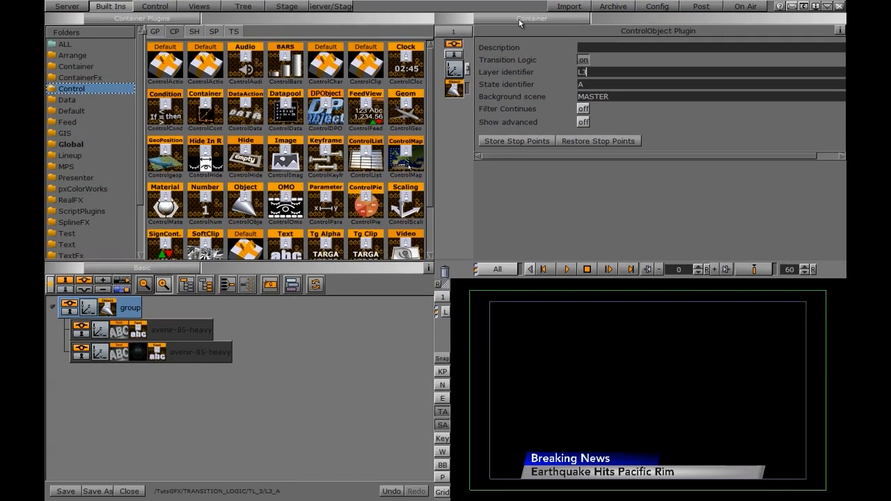
Deactivate the background image in the L3_A scene settings, set the background color's blue value to 228, and save the scene.
{"action": "left_click", "coordinate": [451, 23]}
{"action": "left_click", "coordinate": [511, 64]}
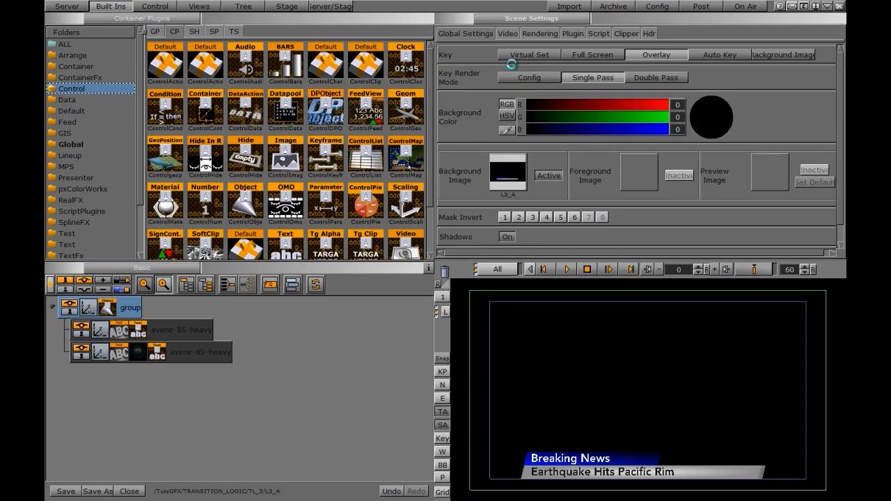
{"action": "left_click", "coordinate": [548, 176]}
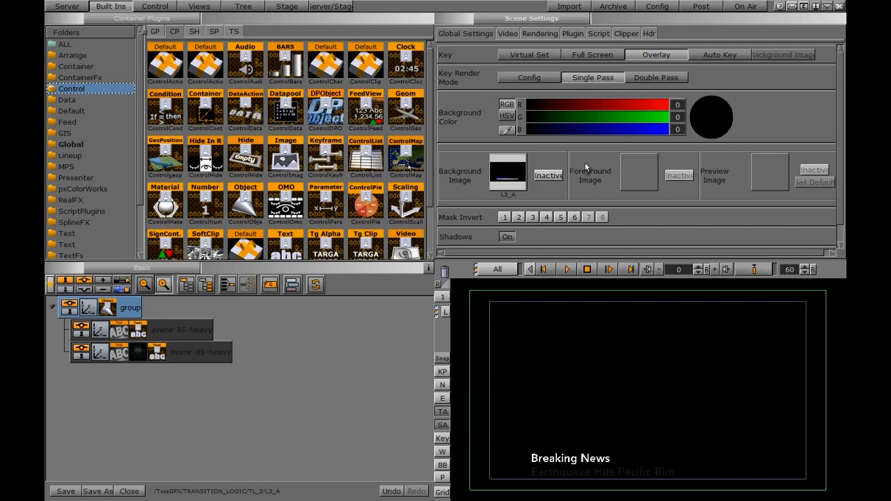
{"action": "left_click", "coordinate": [654, 131]}
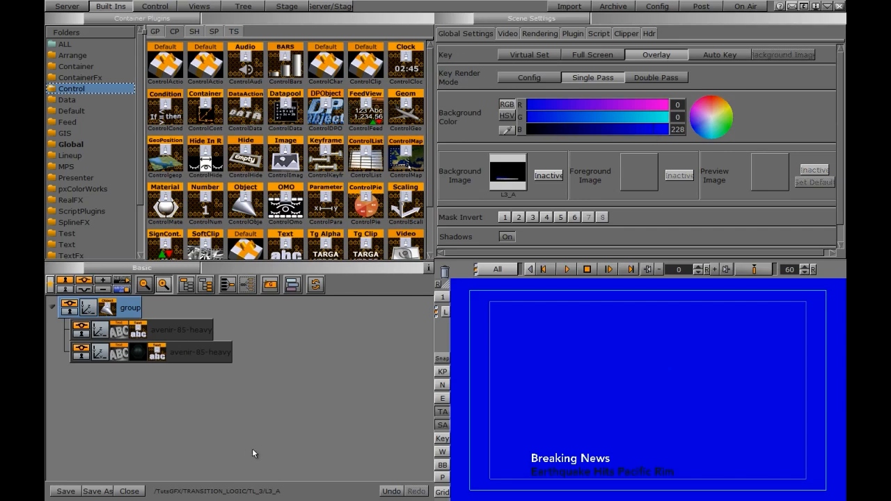
{"action": "left_click", "coordinate": [66, 490]}
Create a new scene named L3_B in the TL_3 folder and open it.
{"action": "left_click", "coordinate": [78, 8]}
{"action": "left_click", "coordinate": [153, 34]}
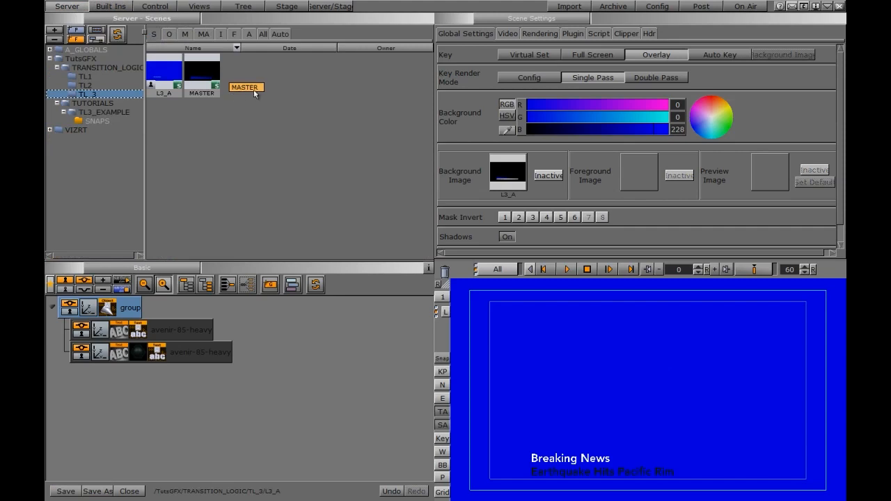
{"action": "right_click", "coordinate": [257, 86]}
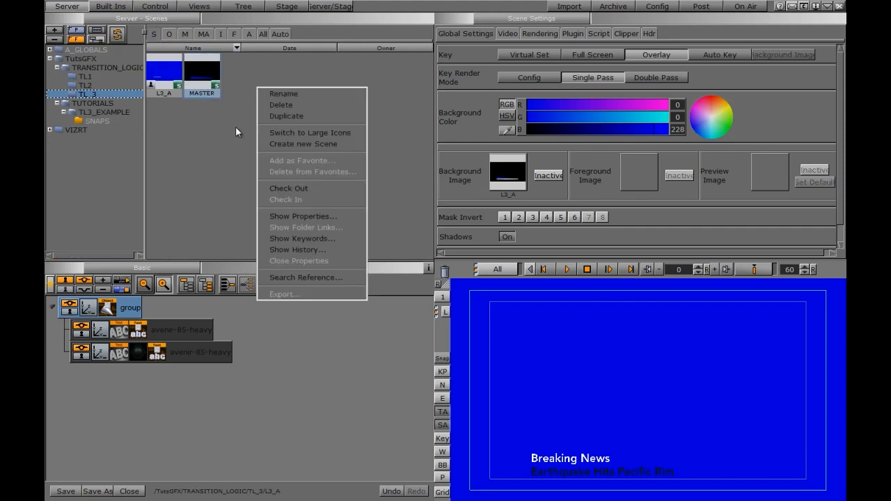
{"action": "left_click", "coordinate": [279, 144]}
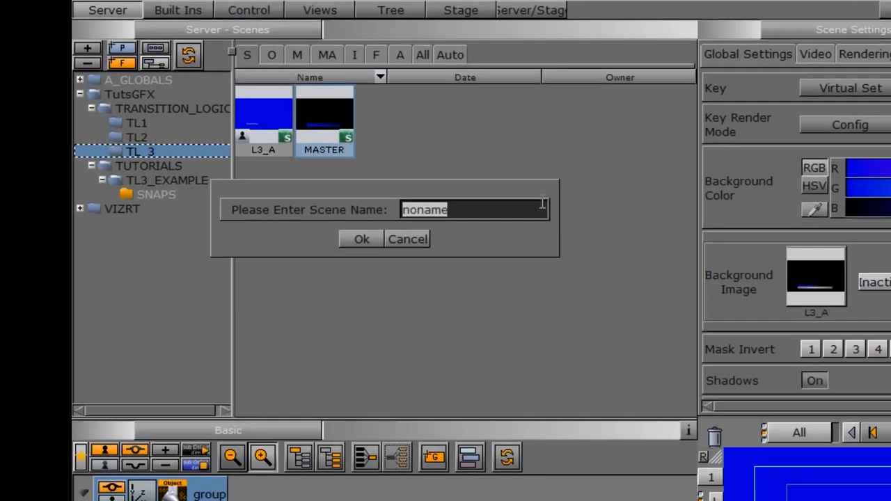
{"action": "type", "text": "L3_B"}
{"action": "key", "text": "Return"}
{"action": "double_click", "coordinate": [323, 125]}
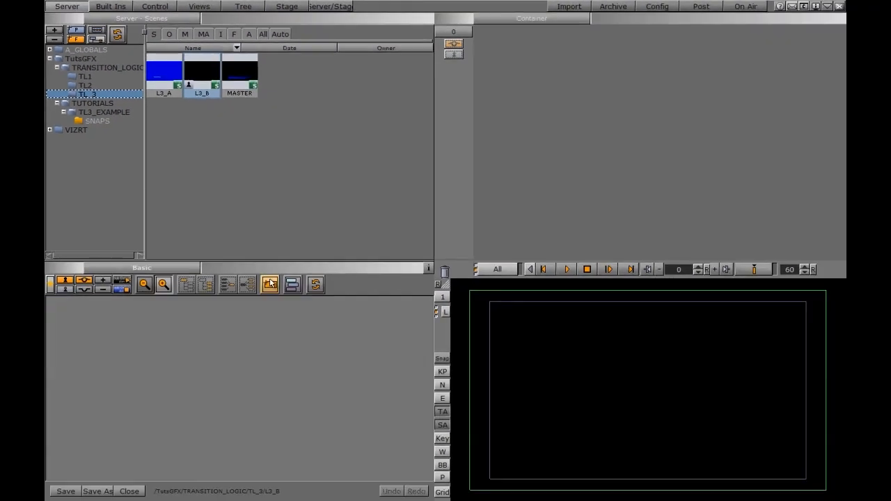
Add a group container to scene L3_B and assign the L3_B image as the scene's background image.
{"action": "left_click_drag", "start_coordinate": [183, 335], "coordinate": [183, 336]}
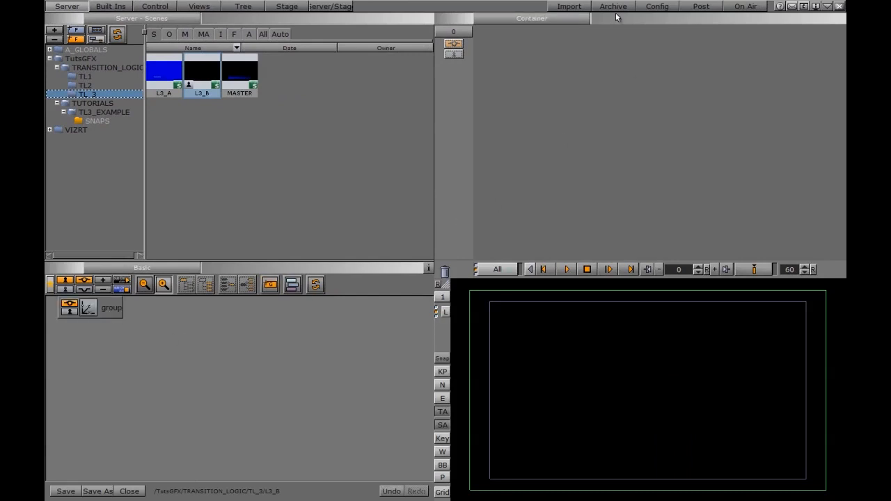
{"action": "left_click", "coordinate": [531, 18]}
{"action": "left_click", "coordinate": [519, 63]}
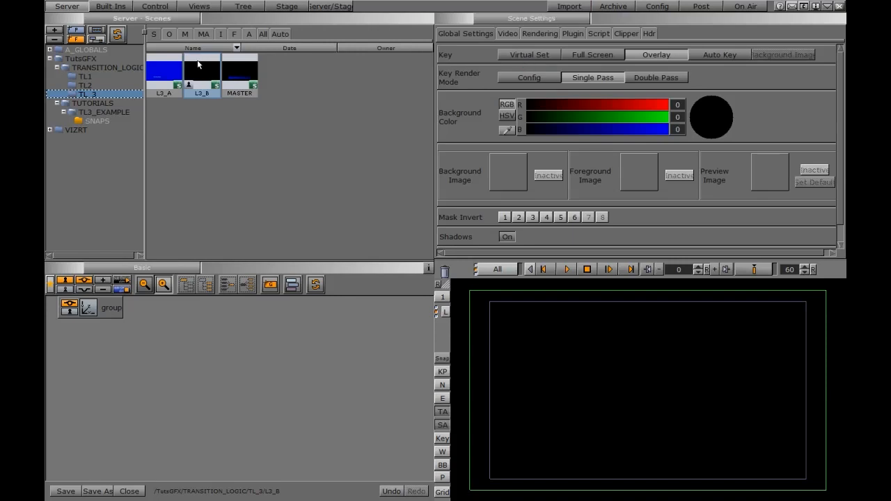
{"action": "left_click", "coordinate": [222, 34]}
{"action": "left_click_drag", "start_coordinate": [390, 73], "coordinate": [503, 176]}
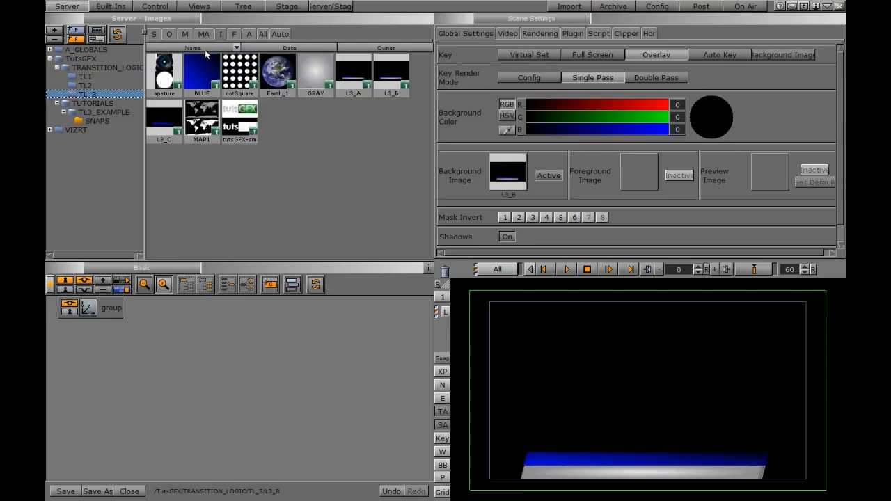
Add an avenir-85-heavy text under the group and scale it to 0.25.
{"action": "left_click", "coordinate": [235, 33]}
{"action": "left_click_drag", "start_coordinate": [203, 75], "coordinate": [153, 314]}
{"action": "left_click", "coordinate": [100, 331]}
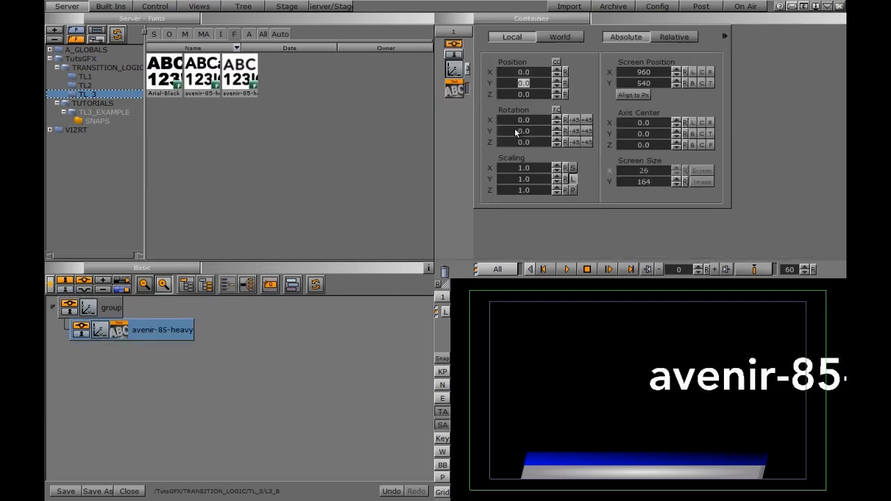
{"action": "left_click", "coordinate": [513, 169]}
{"action": "type", "text": "0.25"}
{"action": "key", "text": "Return"}
Position the text over the blue bar at X -216 and Y -134.
{"action": "left_click", "coordinate": [537, 71]}
{"action": "type", "text": "-153"}
{"action": "key", "text": "Return"}
{"action": "left_click_drag", "start_coordinate": [449, 82], "coordinate": [430, 86]}
{"action": "mouse_move", "coordinate": [518, 81]}
{"action": "left_mouse_down"}
{"action": "mouse_move", "coordinate": [461, 123]}
{"action": "mouse_move", "coordinate": [519, 71]}
{"action": "mouse_move", "coordinate": [506, 72]}
{"action": "left_mouse_up"}
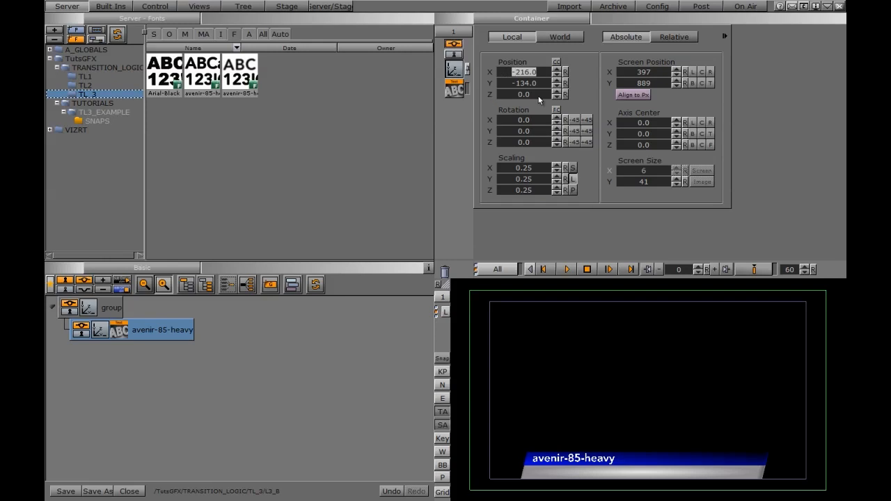
Replace the placeholder text on the blue bar with the person's full name.
{"action": "left_click", "coordinate": [453, 90]}
{"action": "left_click_drag", "start_coordinate": [557, 37], "coordinate": [421, 20]}
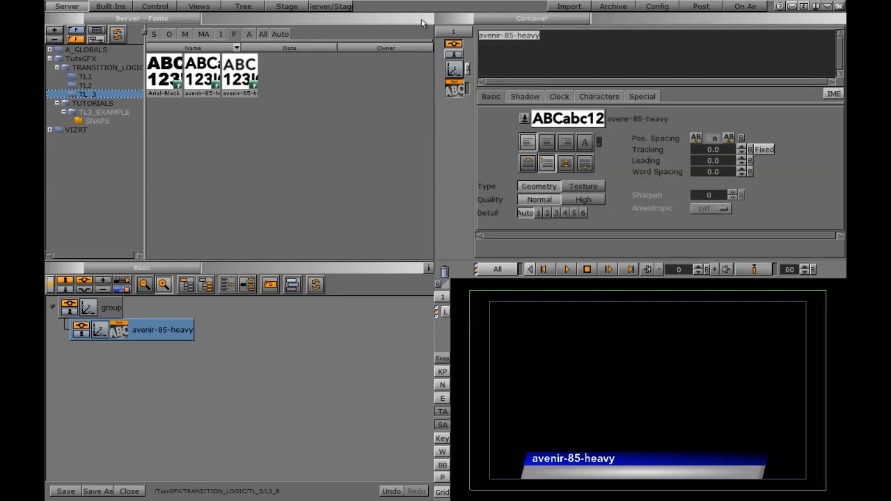
{"action": "type", "text": "Bill "}
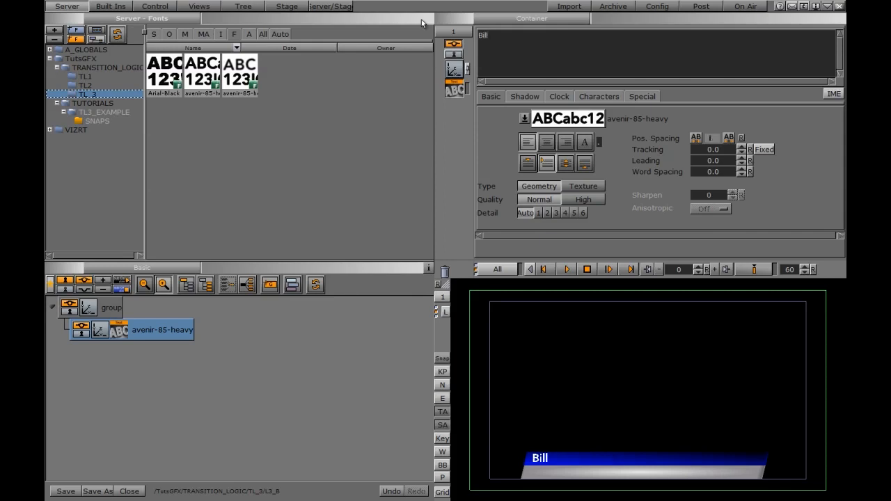
{"action": "type", "text": "Shakespeare"}
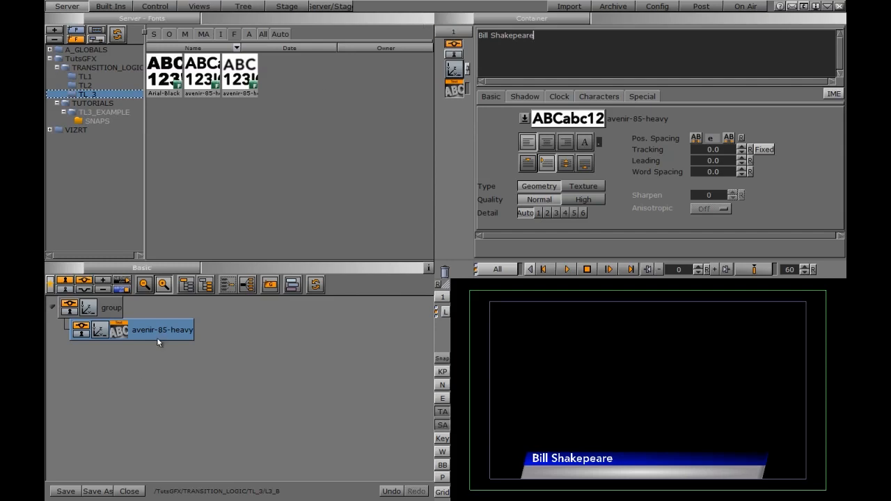
Duplicate the name text with the black material applied to the copy, and set the copy's Y position to -159.
{"action": "left_click_drag", "start_coordinate": [159, 334], "coordinate": [125, 355], "text": "ctrl"}
{"action": "left_click", "coordinate": [184, 34]}
{"action": "left_click_drag", "start_coordinate": [175, 86], "coordinate": [148, 339]}
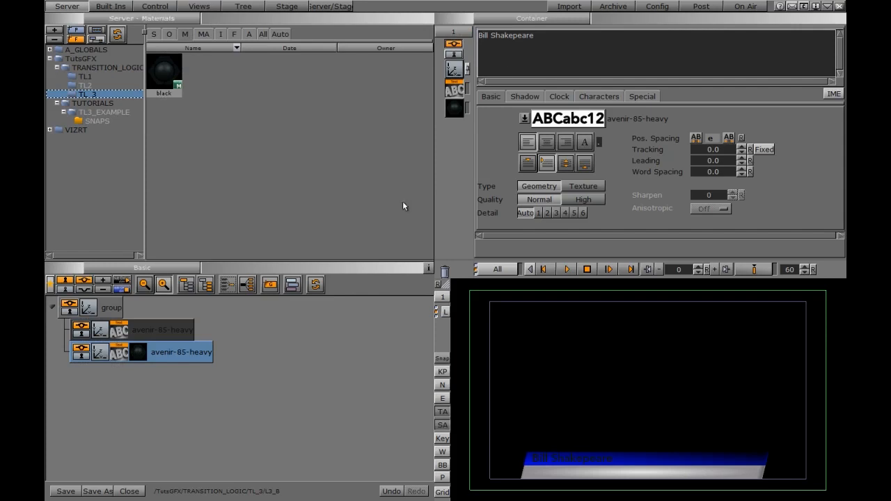
{"action": "left_click", "coordinate": [453, 69]}
{"action": "left_click_drag", "start_coordinate": [522, 88], "coordinate": [510, 91]}
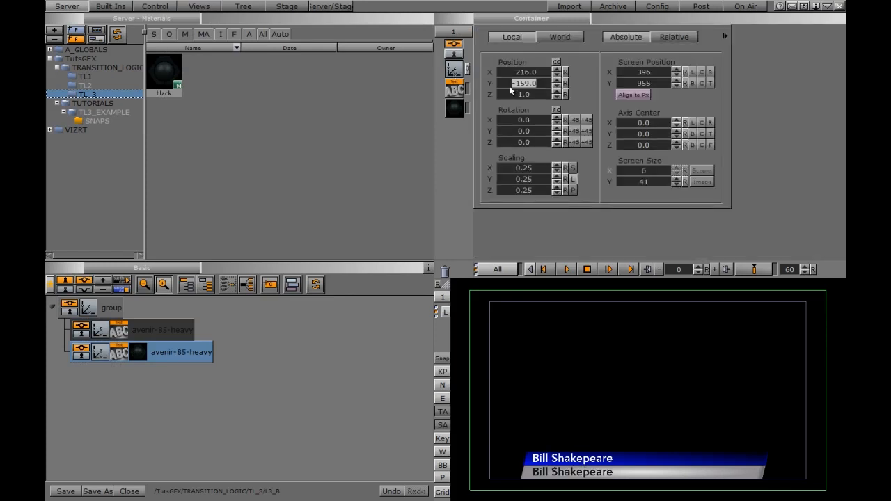
Change the black text on the gray bar to "Honolulu Hawaii".
{"action": "left_click", "coordinate": [455, 91]}
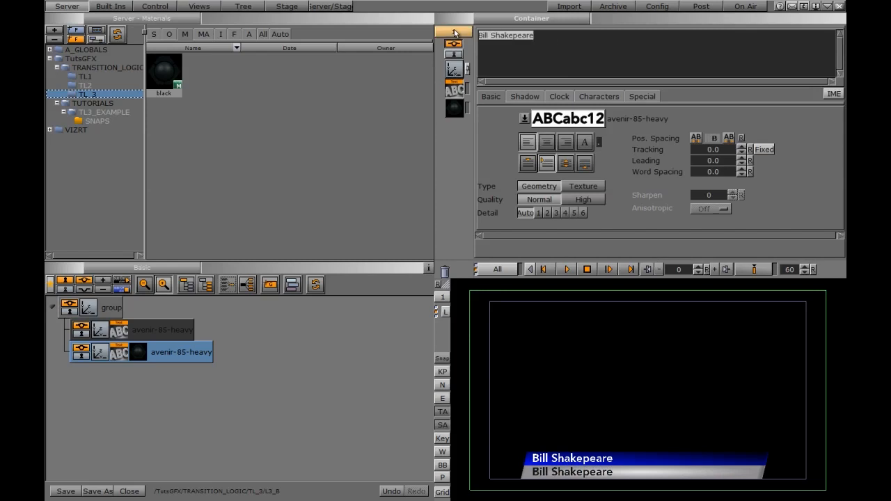
{"action": "type", "text": "Hon"}
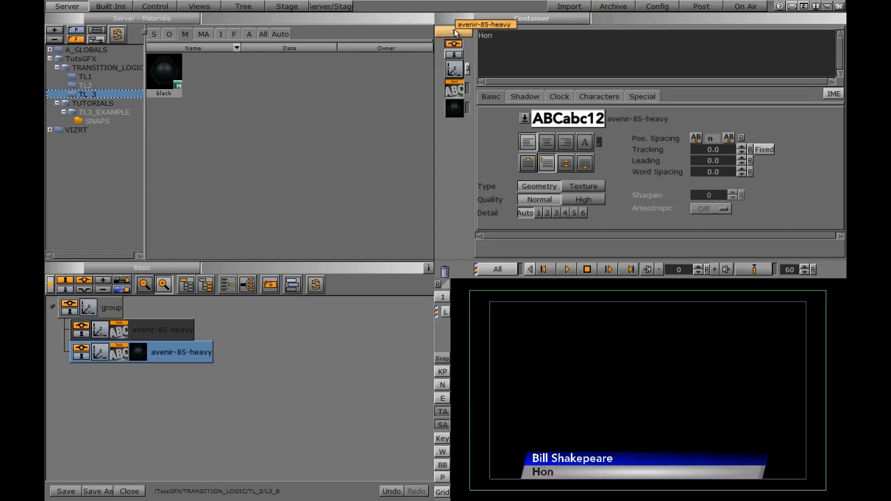
{"action": "type", "text": "olulu Haw"}
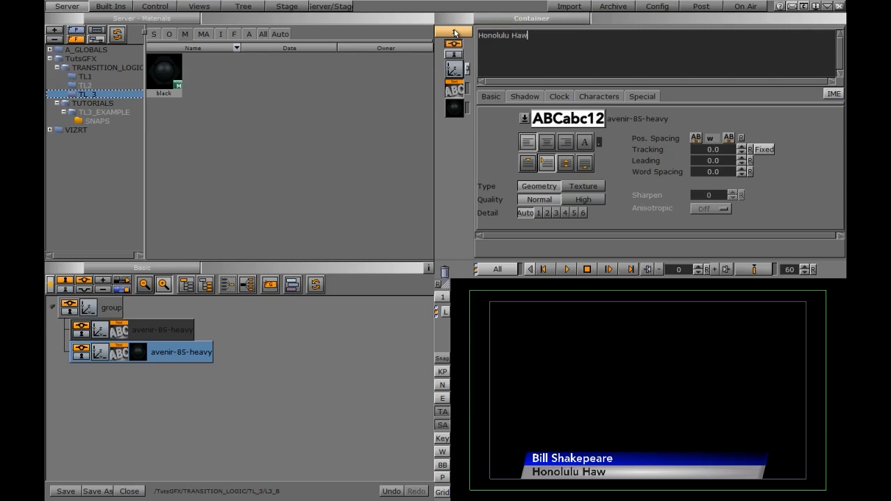
{"action": "type", "text": "ait"}
{"action": "left_click", "coordinate": [451, 70]}
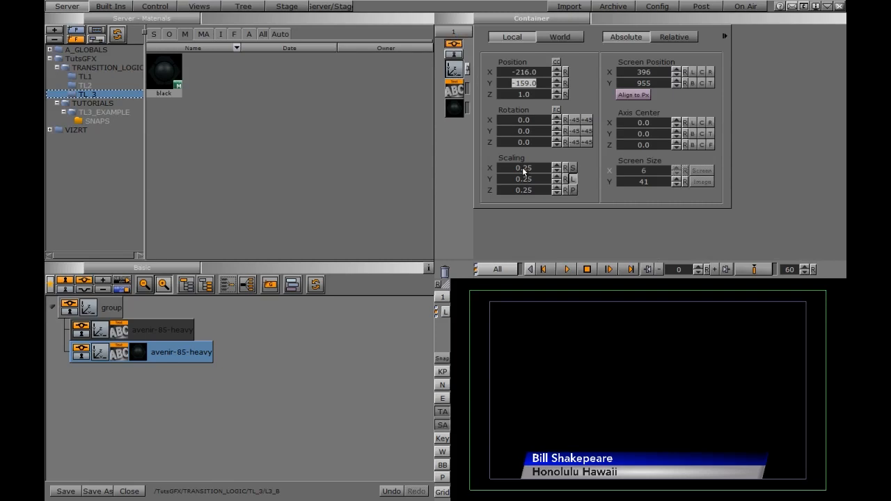
Add a ControlText plugin to both texts, giving the Honolulu Hawaii text field identifier 2.
{"action": "left_click", "coordinate": [111, 6]}
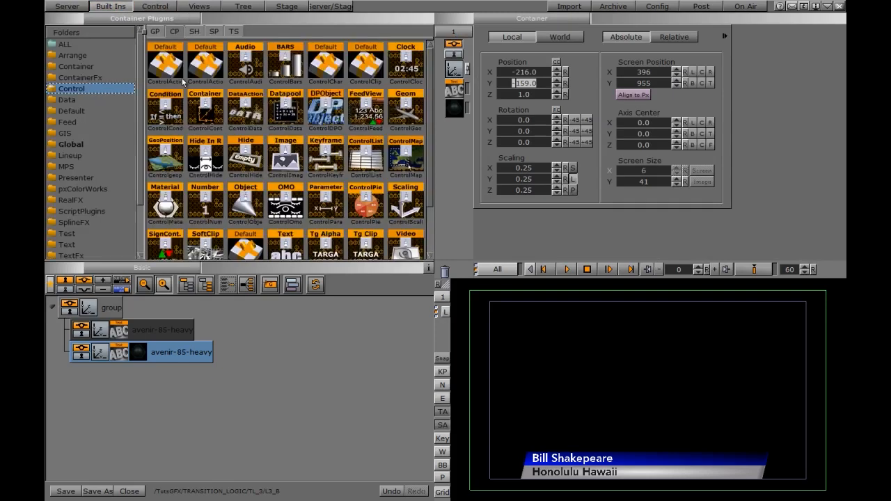
{"action": "left_click_drag", "start_coordinate": [287, 245], "coordinate": [167, 334]}
{"action": "left_click", "coordinate": [137, 331]}
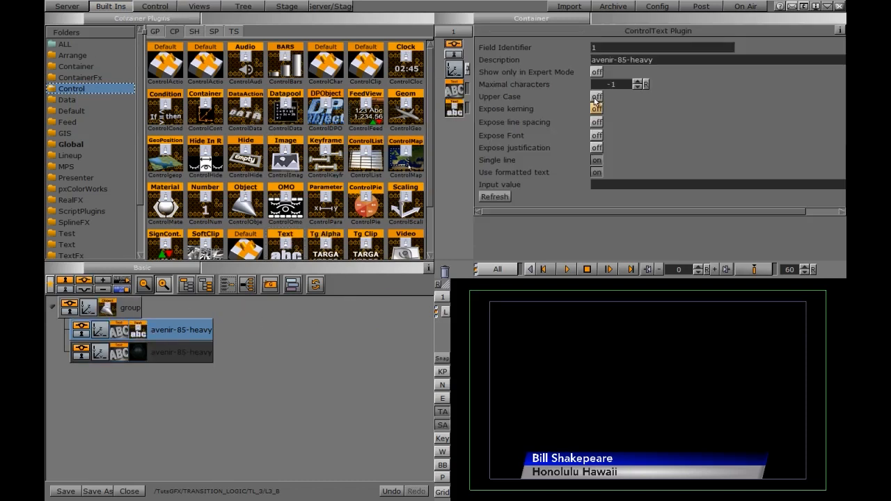
{"action": "left_click_drag", "start_coordinate": [285, 245], "coordinate": [182, 356]}
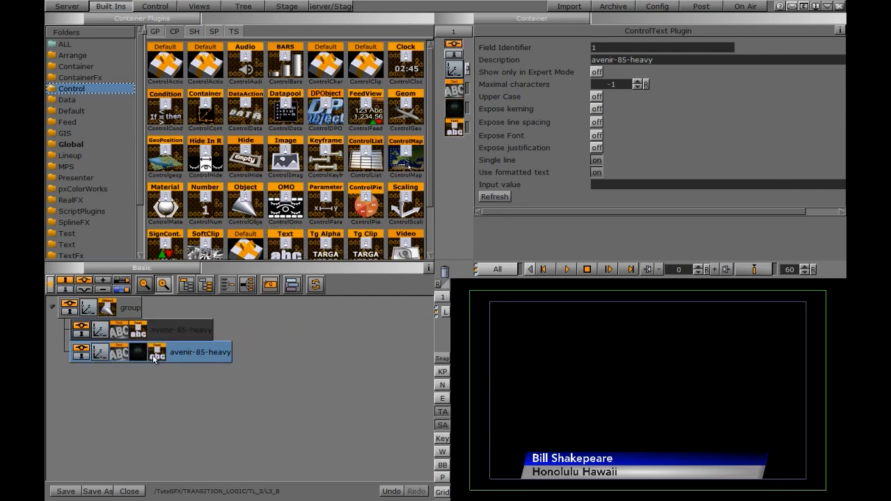
{"action": "double_click", "coordinate": [622, 44]}
{"action": "type", "text": "2"}
Turn on Transition Logic in the group's ControlObject with background scene MASTER, state identifier B and layer identifier L3, and save the scene.
{"action": "left_click", "coordinate": [108, 308]}
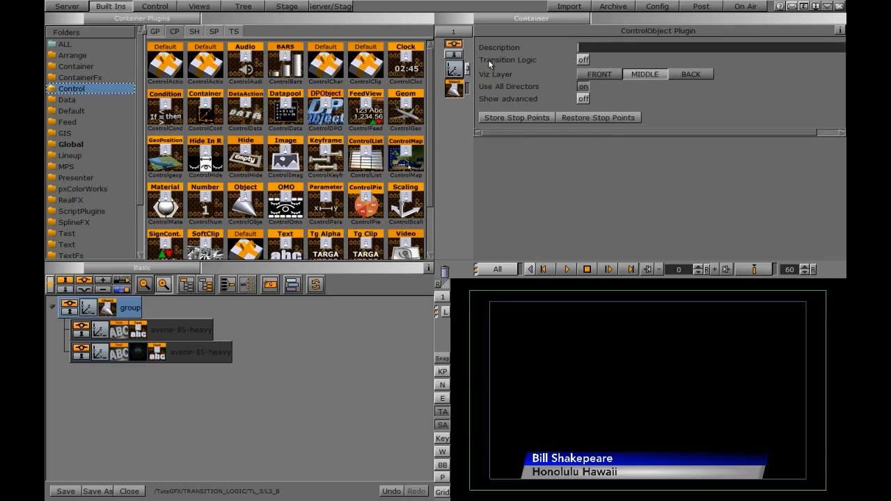
{"action": "left_click", "coordinate": [583, 60]}
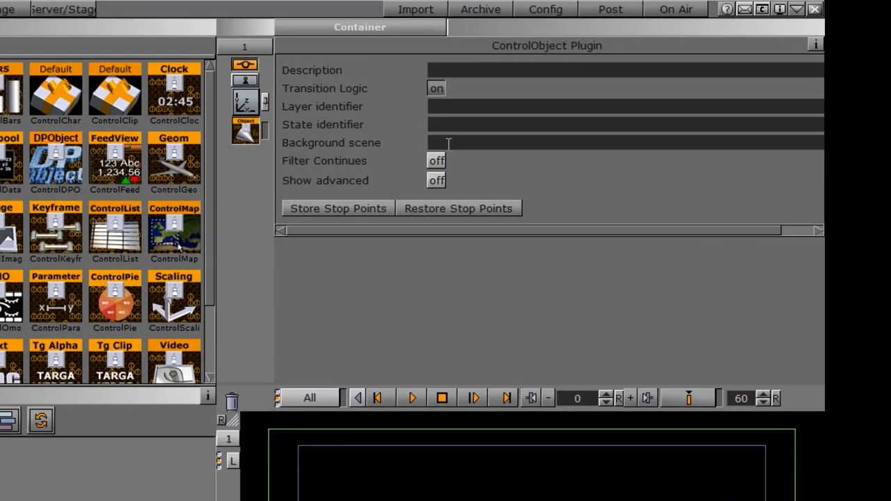
{"action": "type", "text": "MASTER"}
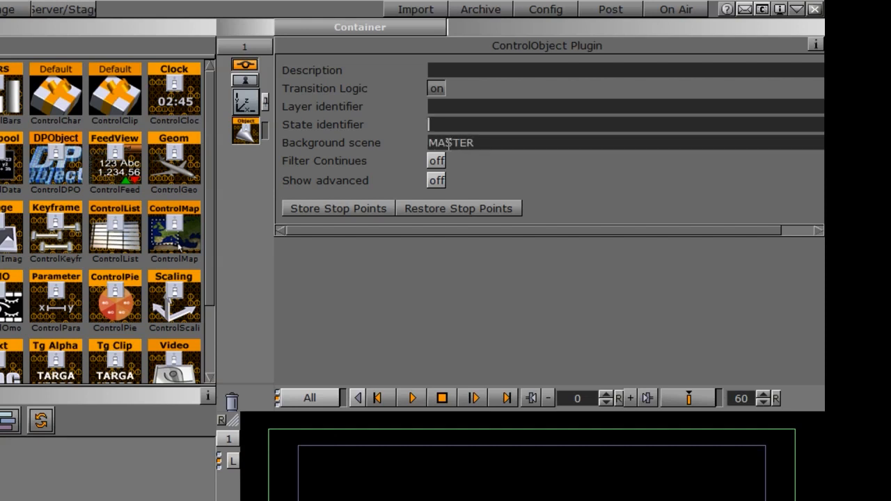
{"action": "type", "text": "B"}
{"action": "key", "text": "Return"}
{"action": "type", "text": "L3"}
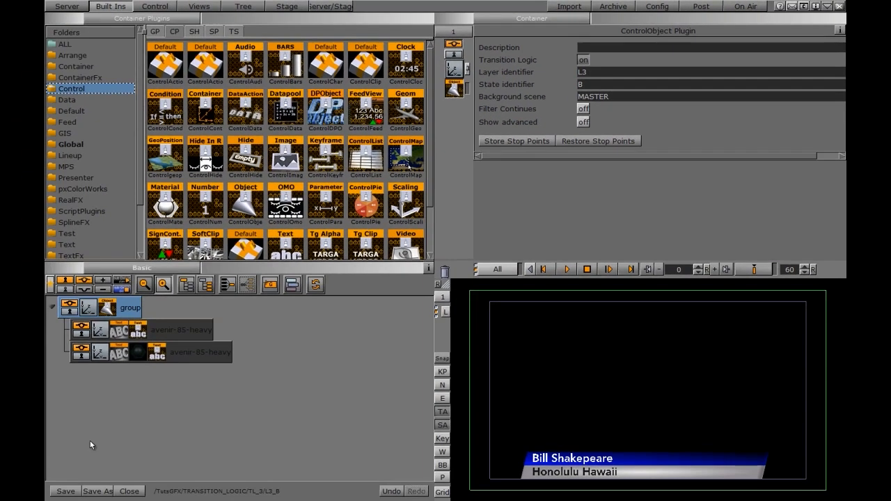
{"action": "left_click", "coordinate": [64, 491]}
Create a new scene named L3_C in the TL_3 folder and open it.
{"action": "left_click", "coordinate": [67, 6]}
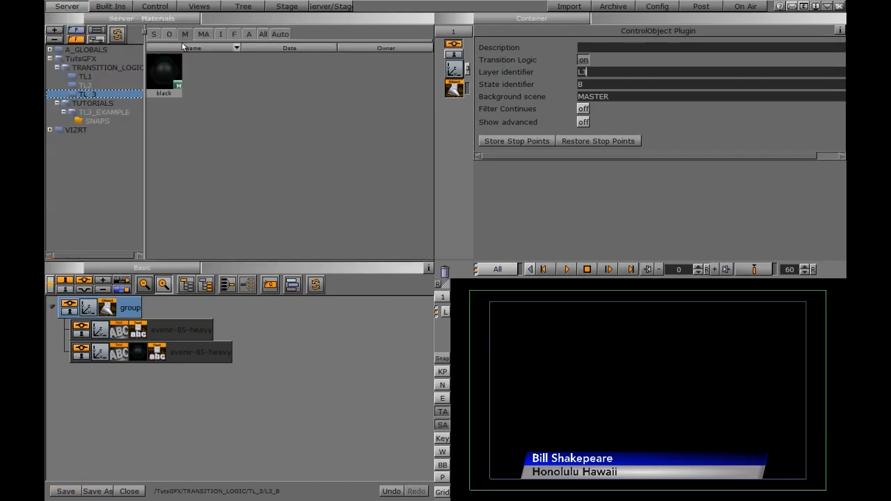
{"action": "left_click", "coordinate": [155, 34]}
{"action": "right_click", "coordinate": [292, 79]}
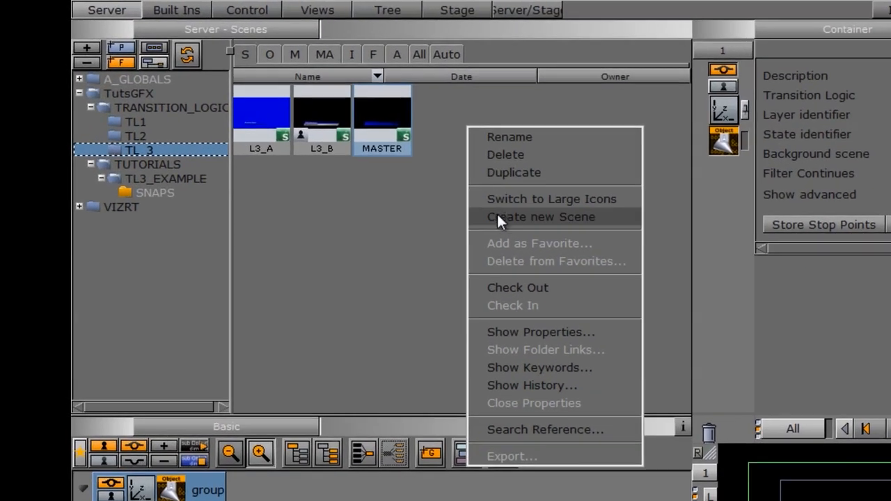
{"action": "left_click", "coordinate": [350, 140]}
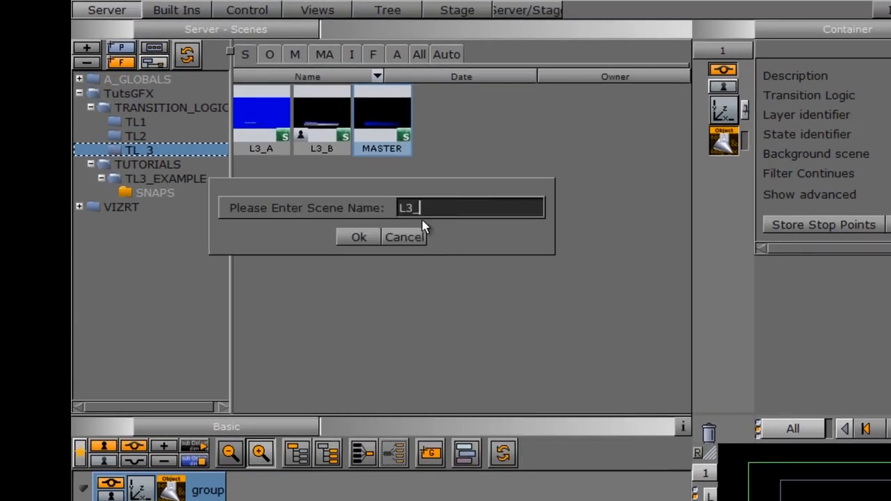
{"action": "left_click", "coordinate": [350, 236]}
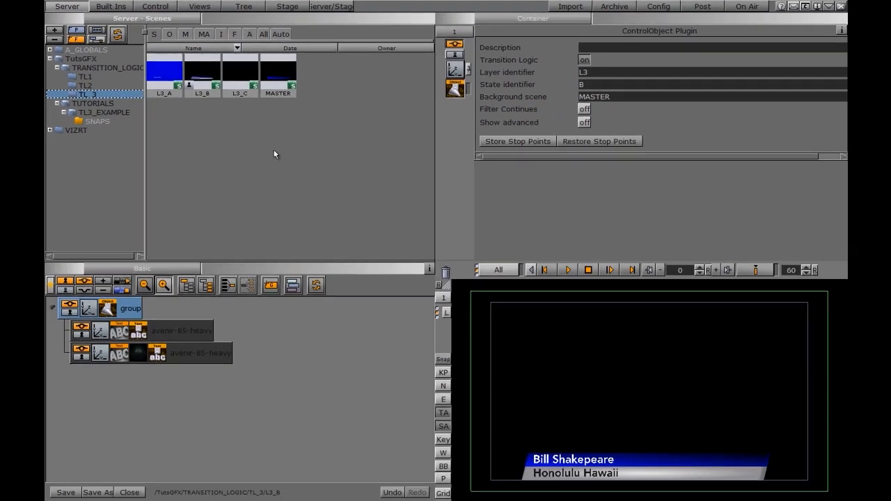
{"action": "double_click", "coordinate": [305, 97]}
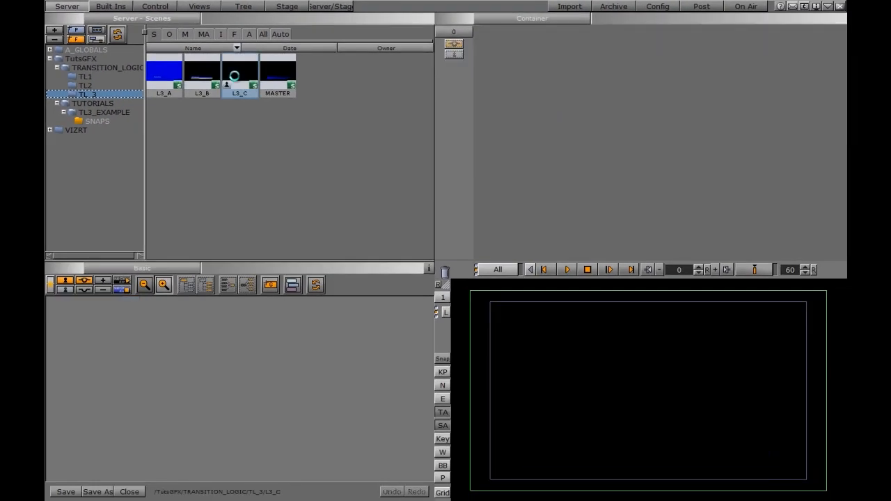
Add a group container to the empty L3_C scene and set the L3_C image as the scene's background image.
{"action": "left_click_drag", "start_coordinate": [270, 284], "coordinate": [143, 368]}
{"action": "left_click", "coordinate": [522, 18]}
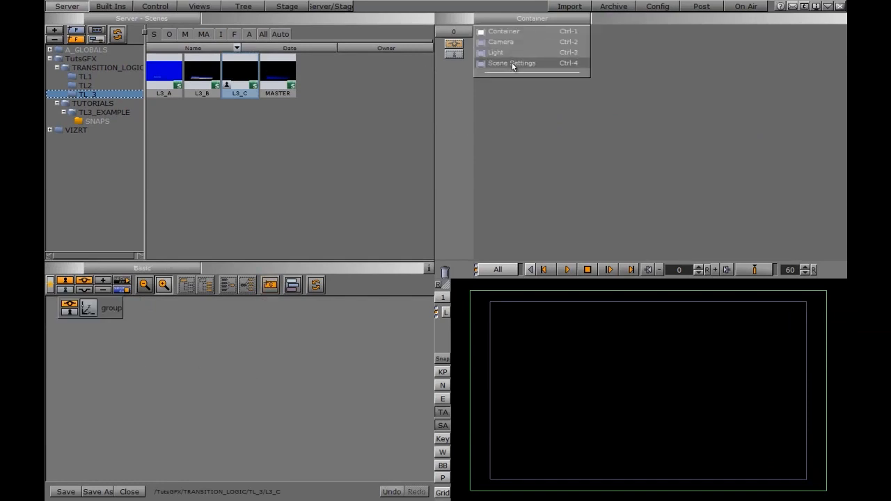
{"action": "left_click", "coordinate": [510, 63]}
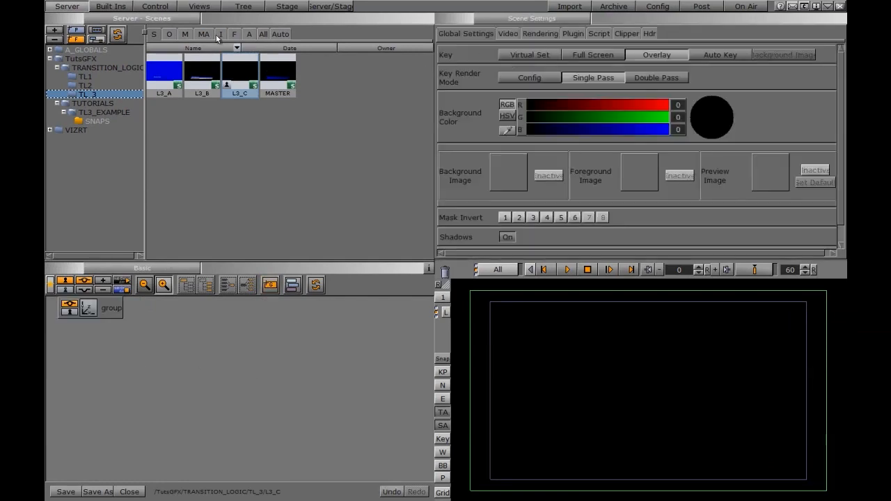
{"action": "left_click", "coordinate": [220, 34]}
{"action": "left_click_drag", "start_coordinate": [186, 142], "coordinate": [506, 178]}
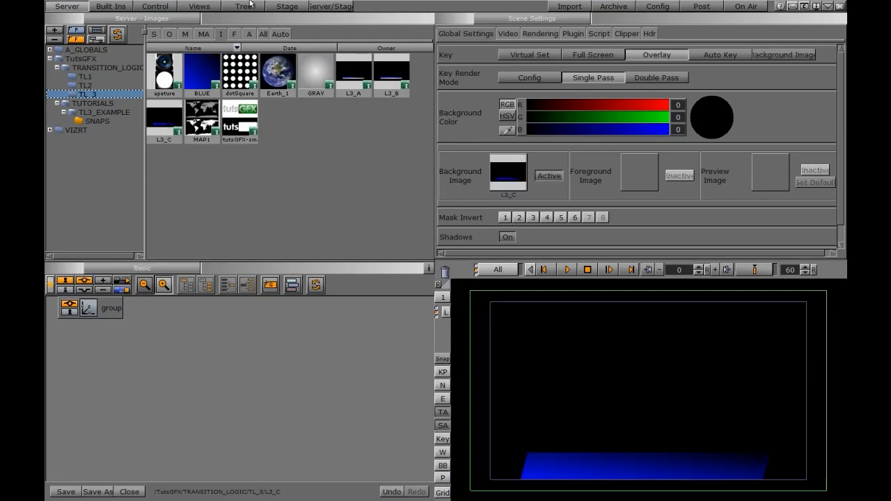
Add an avenir-85-heavy text inside the group, scaled to 0.55 at position X -195, Y -153, Z 1, reading "EARTHQUAKE".
{"action": "left_click", "coordinate": [234, 34]}
{"action": "left_click_drag", "start_coordinate": [217, 87], "coordinate": [139, 313]}
{"action": "left_click", "coordinate": [97, 335]}
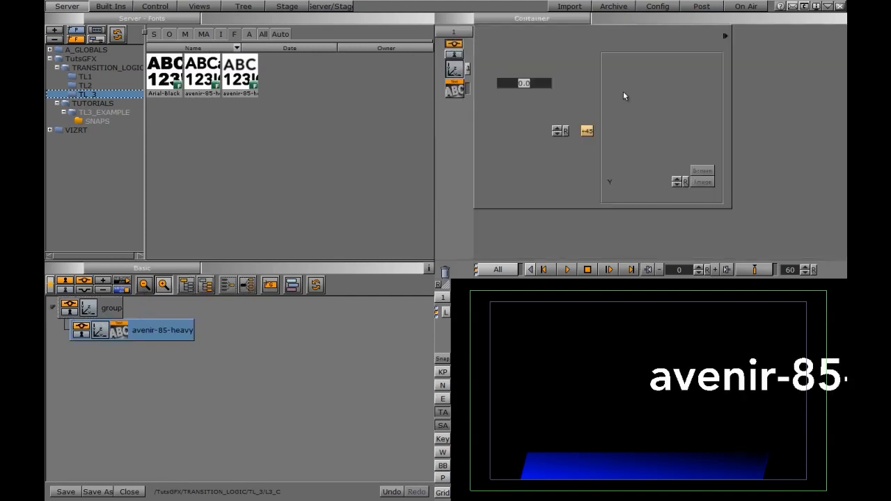
{"action": "left_click_drag", "start_coordinate": [525, 169], "coordinate": [494, 170]}
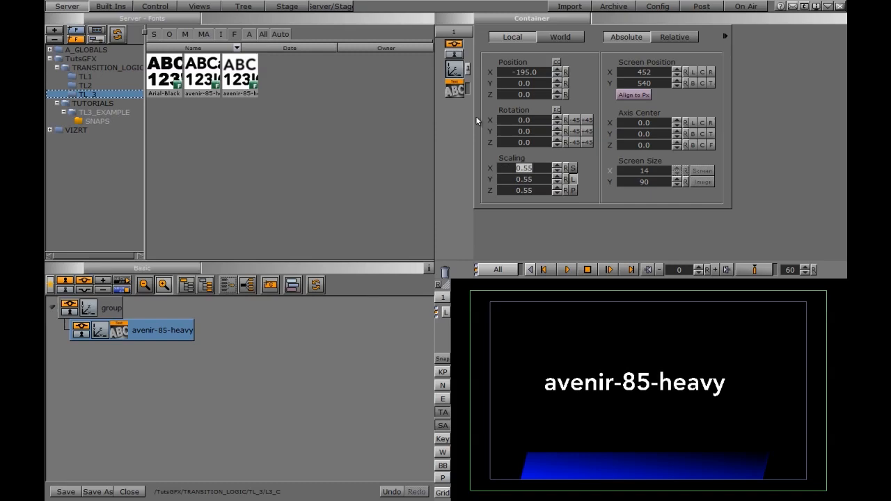
{"action": "left_click", "coordinate": [557, 93]}
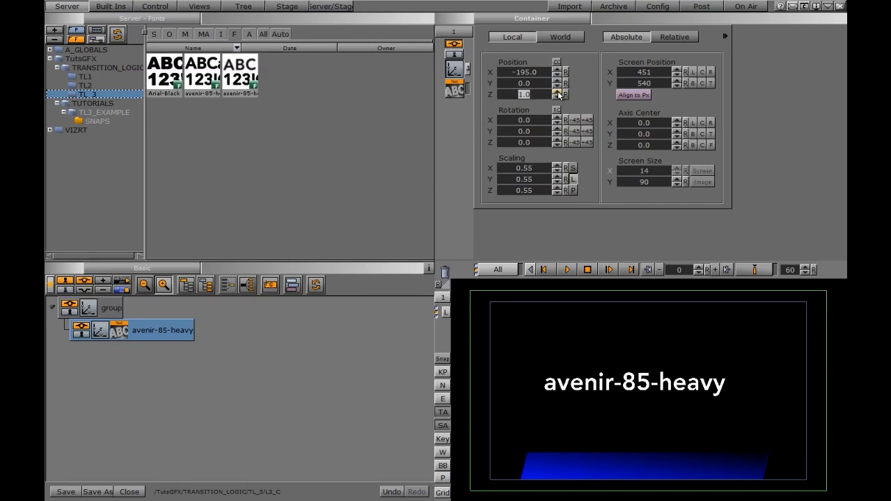
{"action": "left_click_drag", "start_coordinate": [539, 83], "coordinate": [453, 106]}
{"action": "left_click_drag", "start_coordinate": [530, 83], "coordinate": [525, 84]}
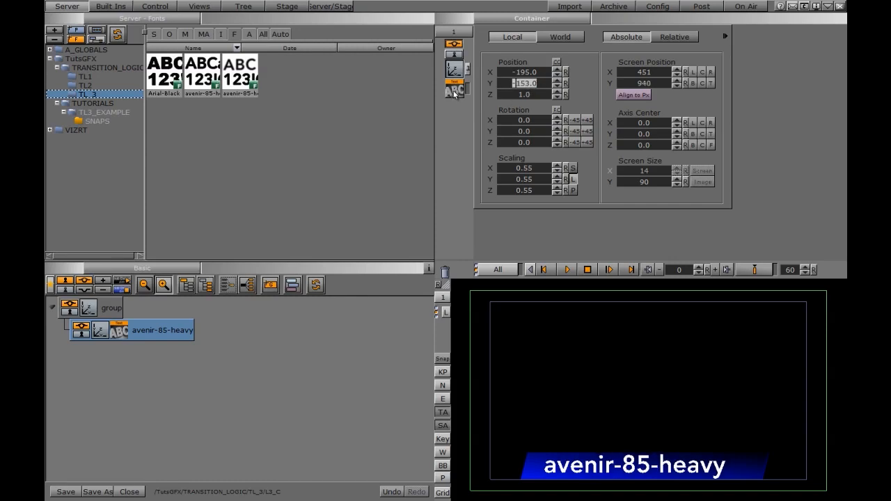
{"action": "left_click", "coordinate": [453, 91]}
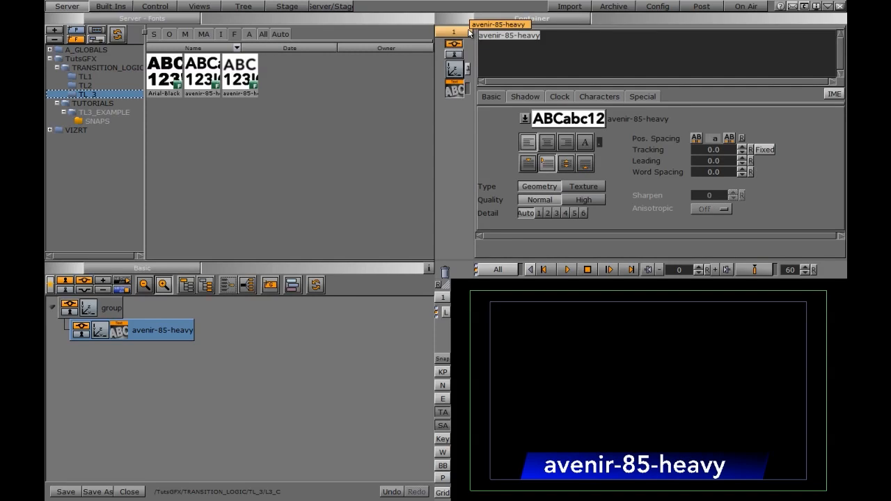
{"action": "type", "text": "EARTHQUAKE"}
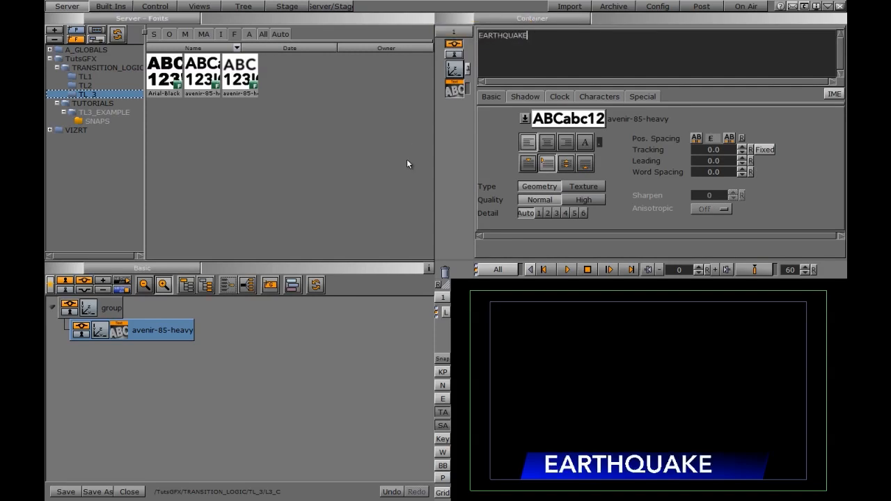
{"action": "left_click", "coordinate": [636, 97]}
{"action": "left_click", "coordinate": [606, 126]}
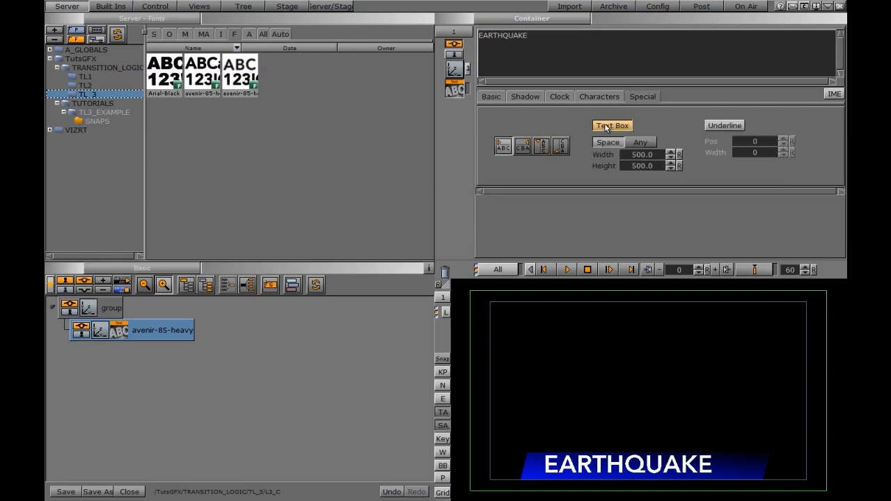
{"action": "left_click", "coordinate": [606, 126]}
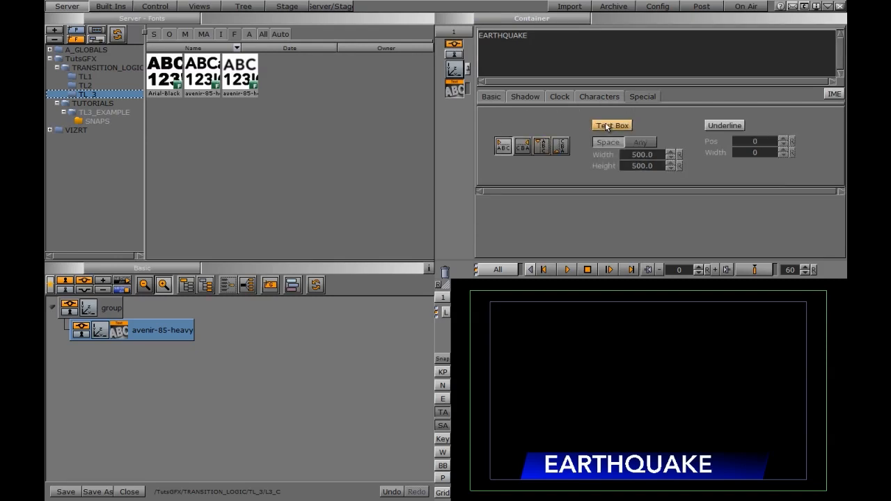
Add the Maxsize plugin from the Tools container plugins to the EARTHQUAKE text.
{"action": "left_click", "coordinate": [111, 7]}
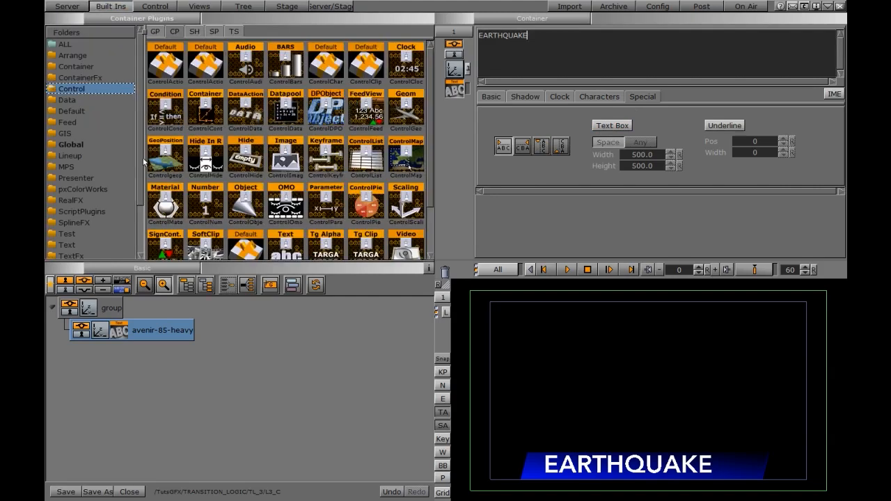
{"action": "scroll", "coordinate": [139, 195], "scroll_direction": "down", "scroll_amount": 3}
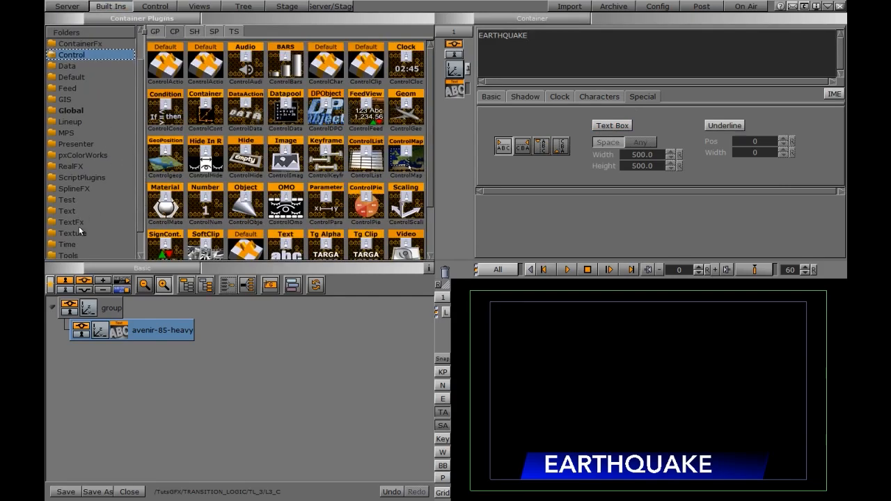
{"action": "left_click", "coordinate": [69, 255]}
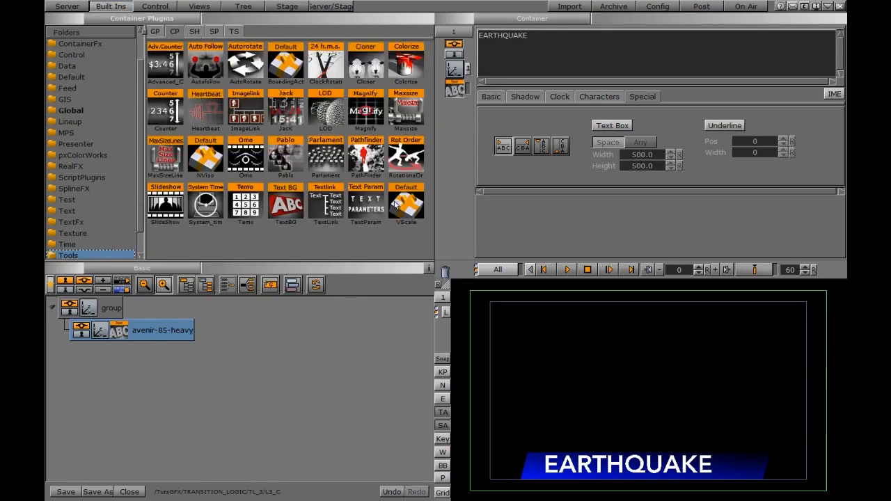
{"action": "left_click_drag", "start_coordinate": [405, 111], "coordinate": [160, 332]}
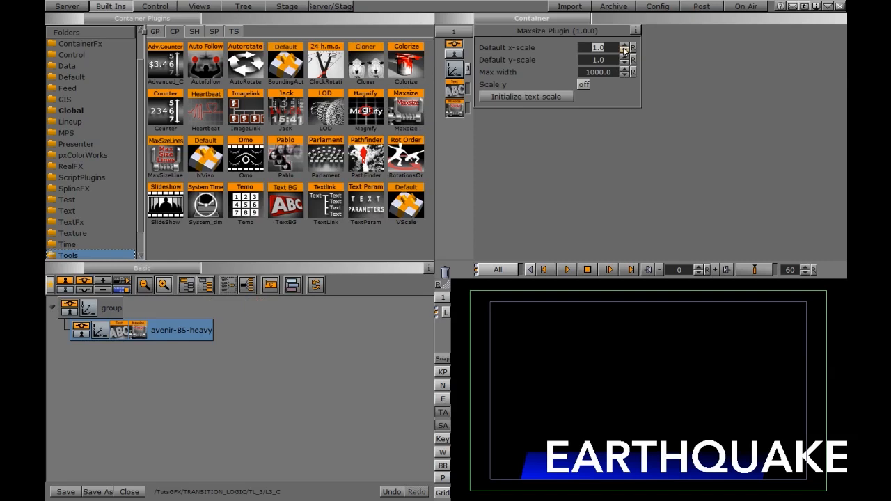
Set the Maxsize default x-scale to 0.7, y-scale to 0.6 and max width to 500, and lower the text to Y -159.
{"action": "left_click", "coordinate": [624, 51]}
{"action": "left_click", "coordinate": [625, 51]}
{"action": "left_click", "coordinate": [625, 51]}
{"action": "left_click", "coordinate": [624, 62]}
{"action": "left_click", "coordinate": [625, 63]}
{"action": "left_click", "coordinate": [624, 62]}
{"action": "left_click", "coordinate": [624, 62]}
{"action": "double_click", "coordinate": [596, 72]}
{"action": "type", "text": "500"}
{"action": "key", "text": "Return"}
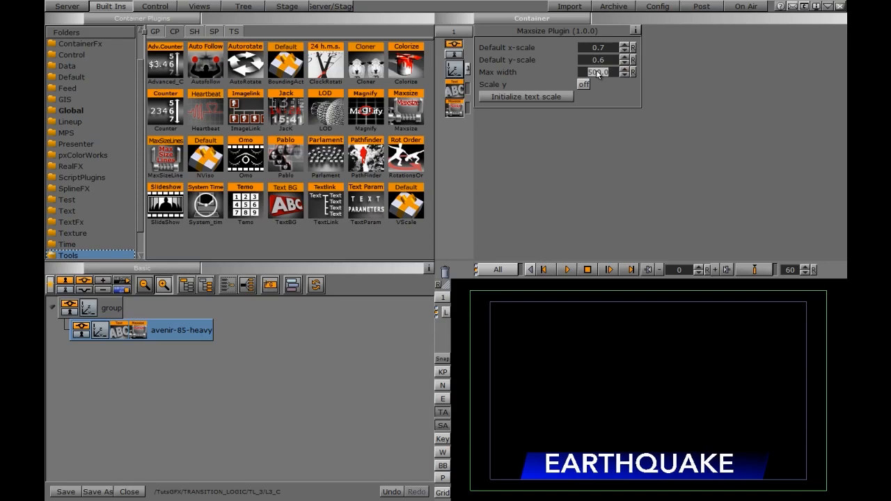
{"action": "left_click", "coordinate": [454, 69]}
{"action": "left_click_drag", "start_coordinate": [523, 81], "coordinate": [525, 86]}
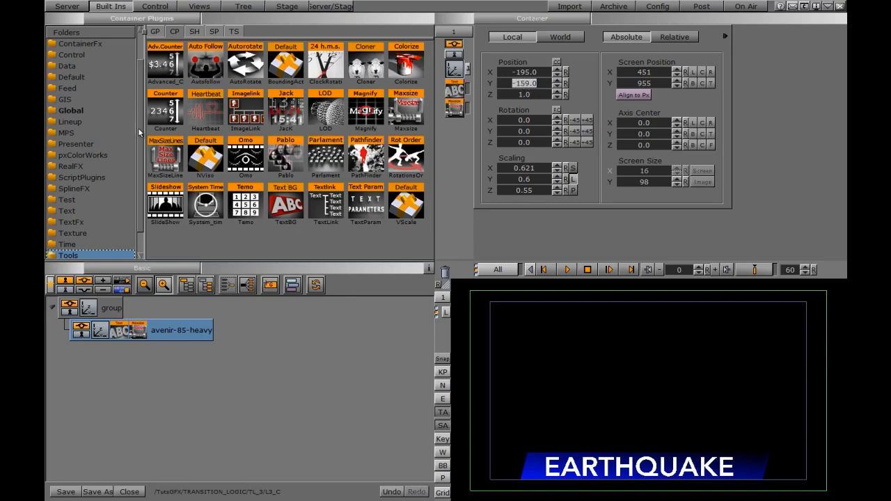
Add a ControlText plugin from the Control container plugins to the EARTHQUAKE text.
{"action": "scroll", "coordinate": [141, 133], "scroll_direction": "up", "scroll_amount": 1}
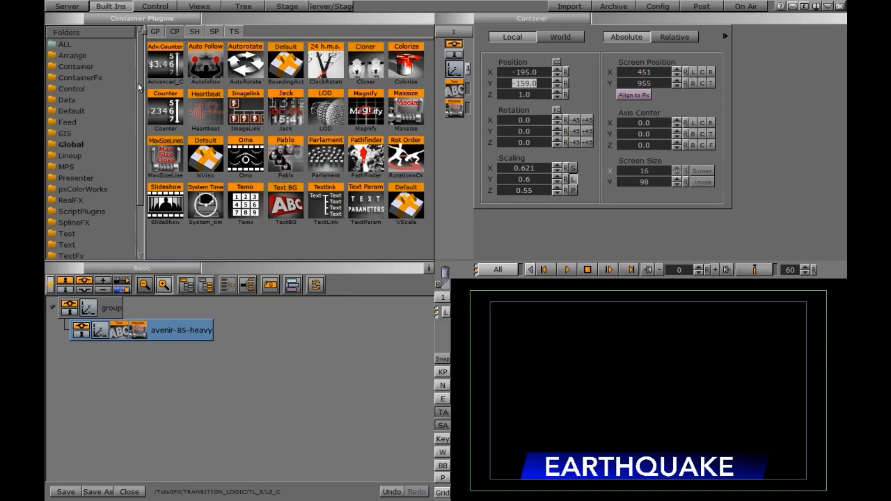
{"action": "left_click", "coordinate": [78, 89]}
{"action": "left_click_drag", "start_coordinate": [296, 254], "coordinate": [160, 332]}
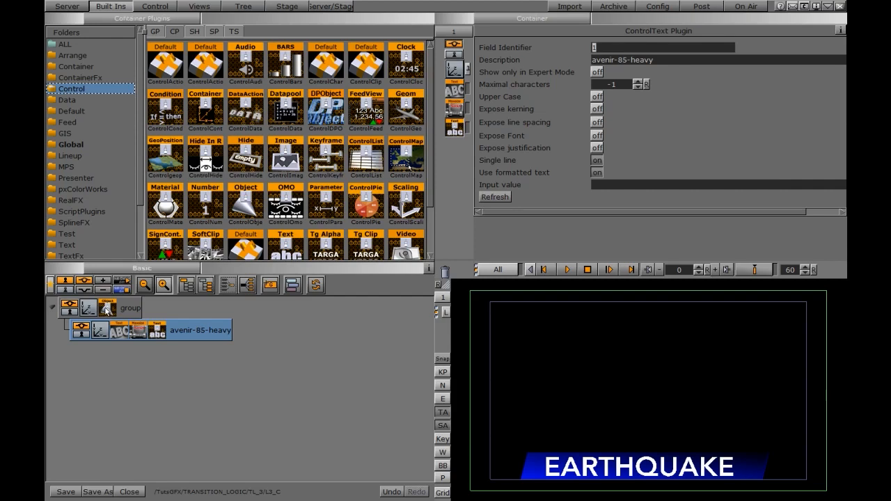
Turn on Transition Logic in the group's ControlObject with background scene MASTER, state identifier C and layer identifier L3.
{"action": "left_click", "coordinate": [108, 310]}
{"action": "left_click", "coordinate": [583, 60]}
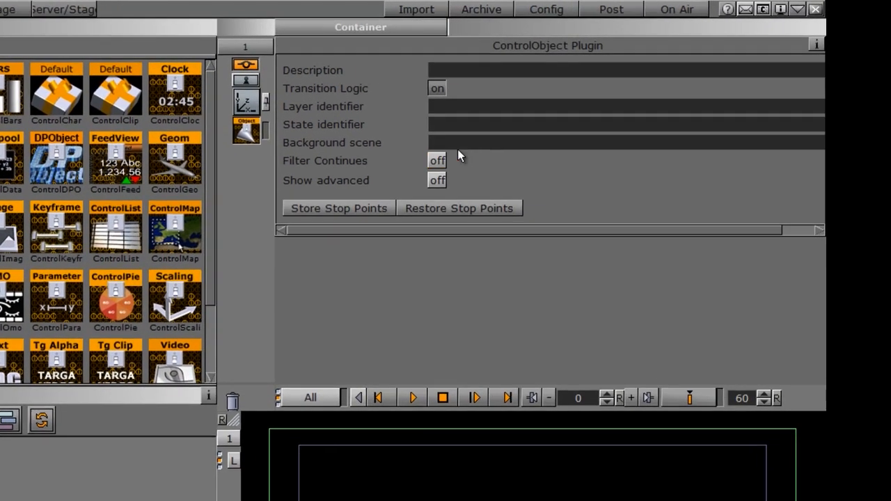
{"action": "left_click", "coordinate": [599, 97]}
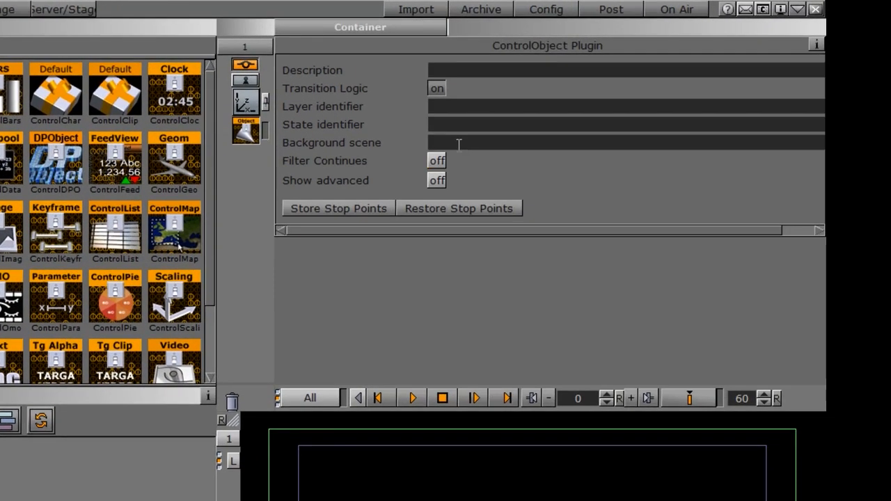
{"action": "type", "text": "MASTER"}
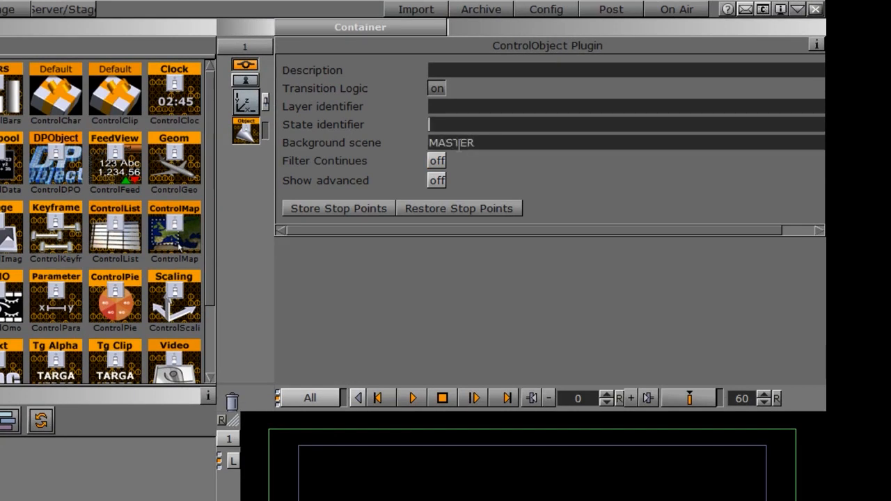
{"action": "type", "text": "C"}
{"action": "key", "text": "shift+Tab"}
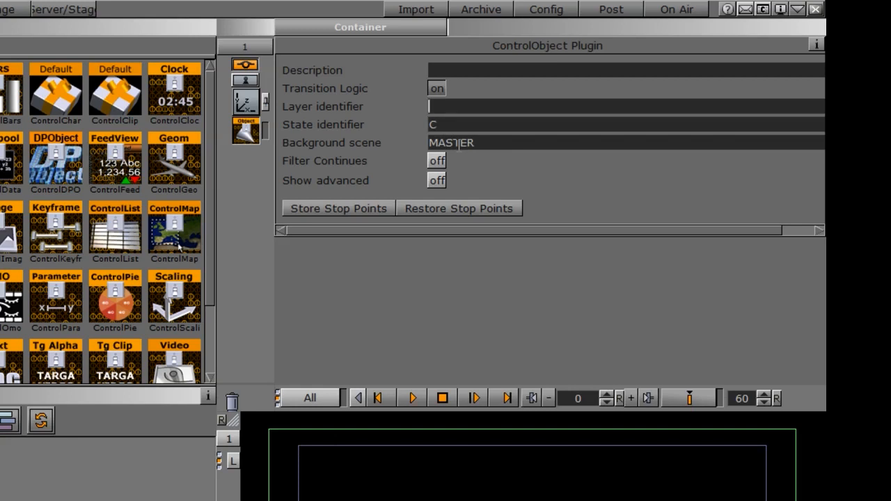
{"action": "type", "text": "L3"}
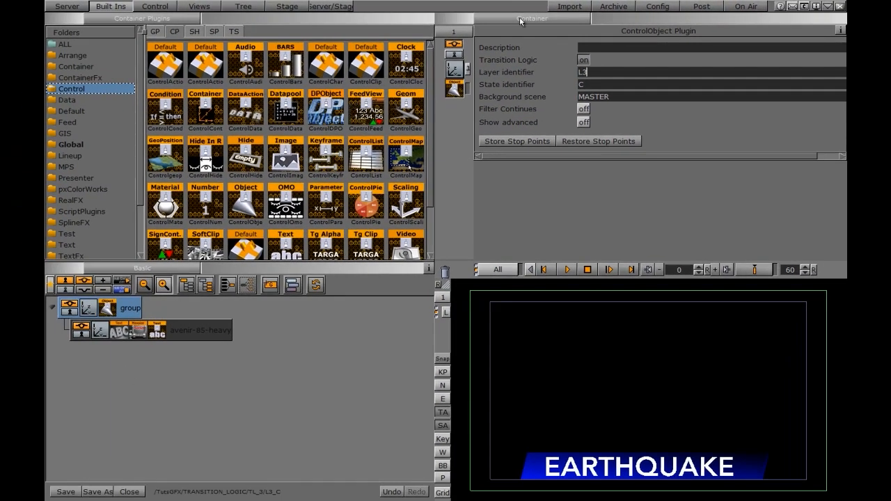
Deactivate L3_C's background image and set its scene background color to blue, with a B value of 245.
{"action": "left_click", "coordinate": [346, 27]}
{"action": "left_click", "coordinate": [496, 63]}
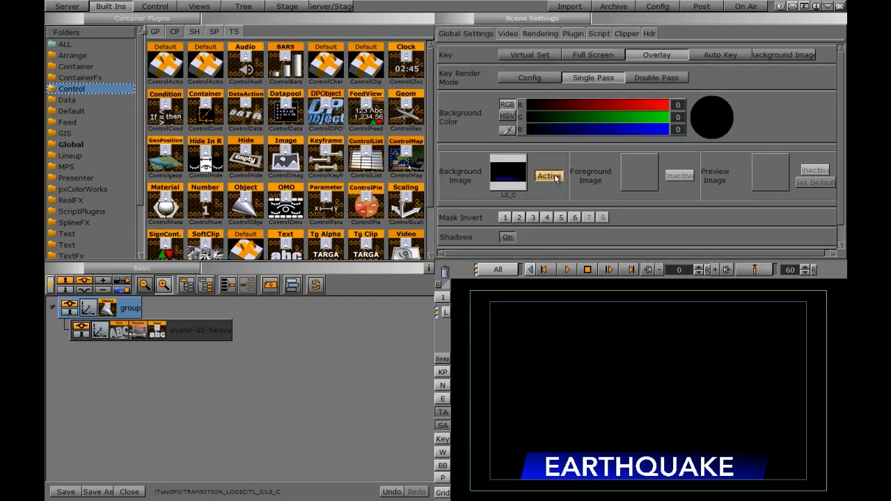
{"action": "left_click", "coordinate": [549, 176]}
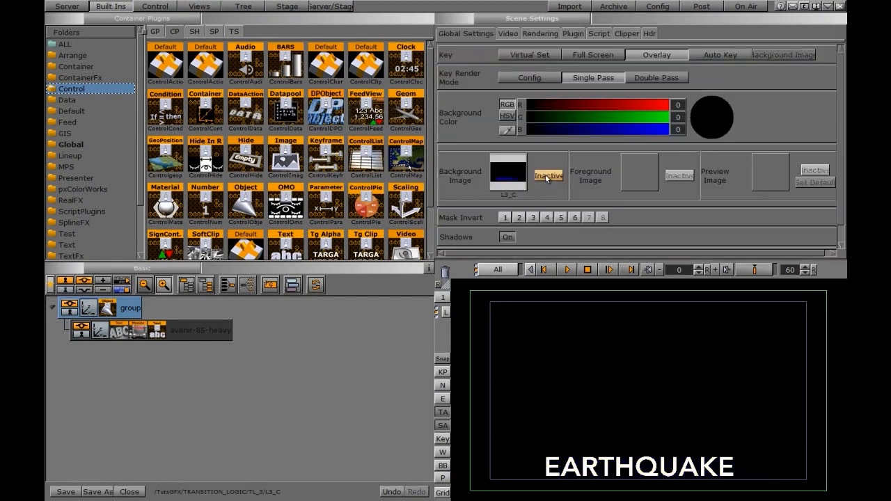
{"action": "left_click", "coordinate": [663, 130]}
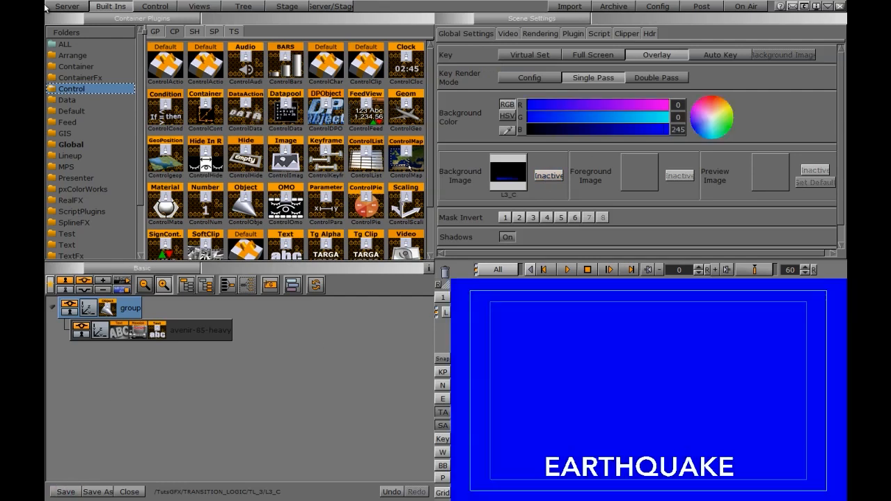
Open the L3_B scene, deactivate its background image, set its background color to blue with B 228, and save it.
{"action": "left_click", "coordinate": [67, 6]}
{"action": "left_click", "coordinate": [155, 34]}
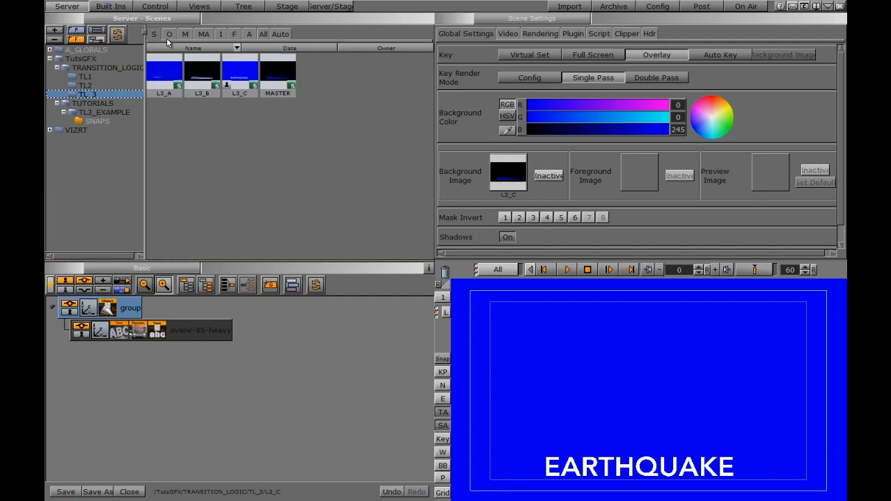
{"action": "double_click", "coordinate": [203, 74]}
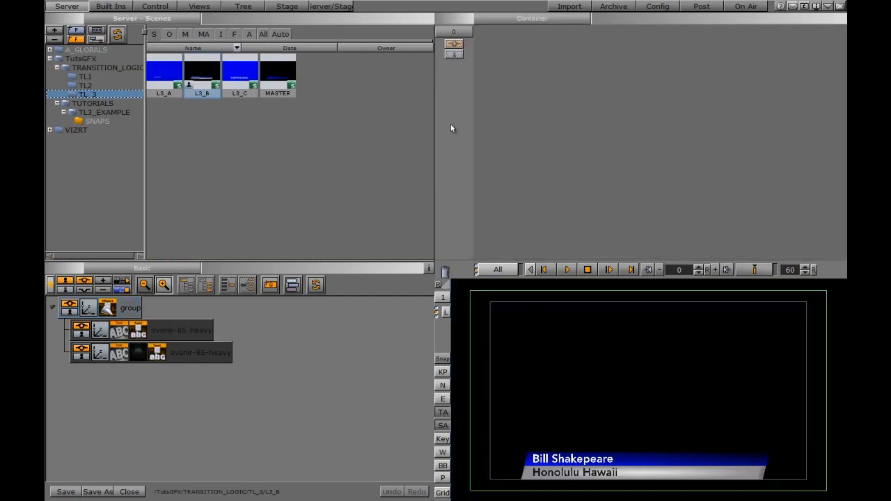
{"action": "left_click", "coordinate": [516, 23]}
{"action": "left_click", "coordinate": [529, 65]}
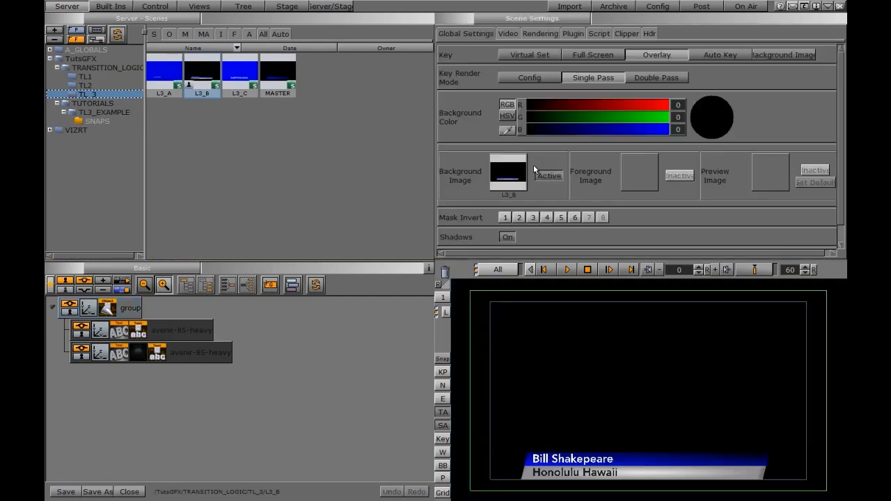
{"action": "left_click", "coordinate": [549, 178]}
{"action": "left_click", "coordinate": [655, 131]}
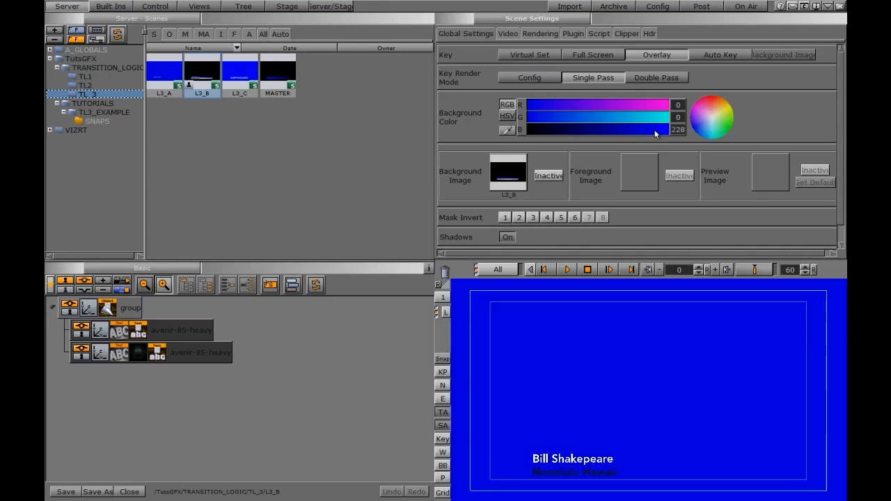
{"action": "left_click", "coordinate": [65, 491]}
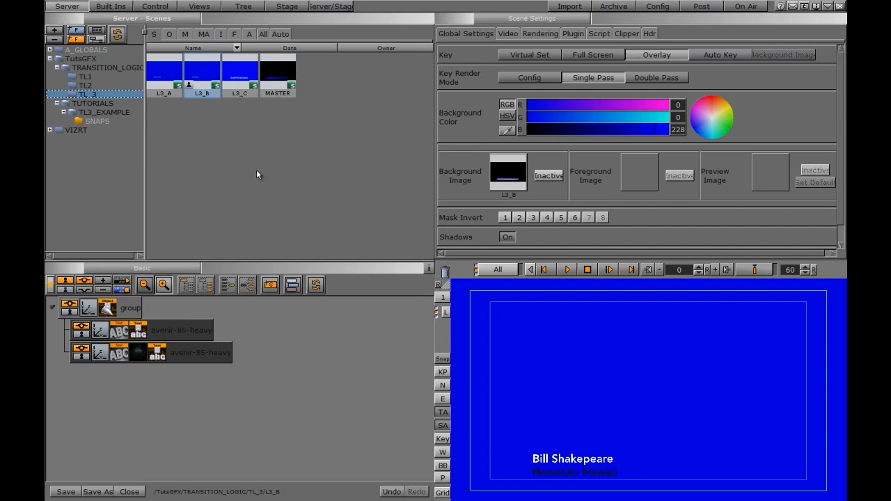
Put Viz Artist on air, switch to Viz Trio and show its Import Scenes view.
{"action": "left_click", "coordinate": [745, 6]}
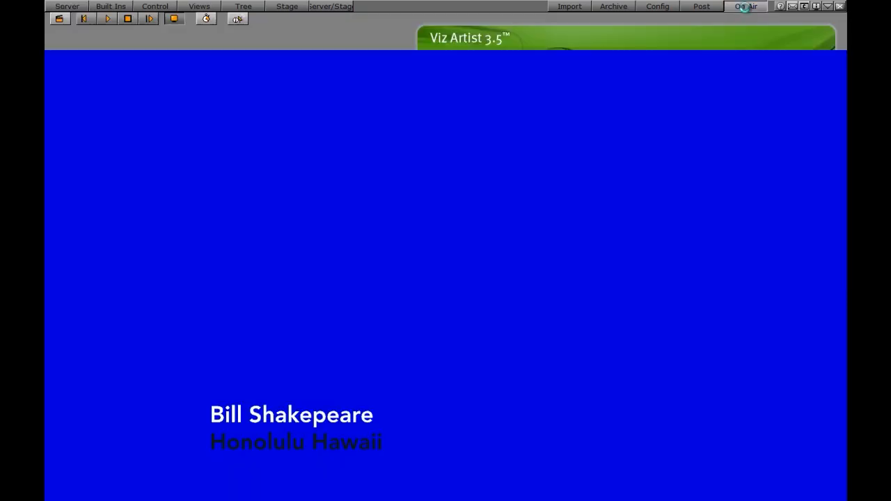
{"action": "left_click", "coordinate": [827, 7]}
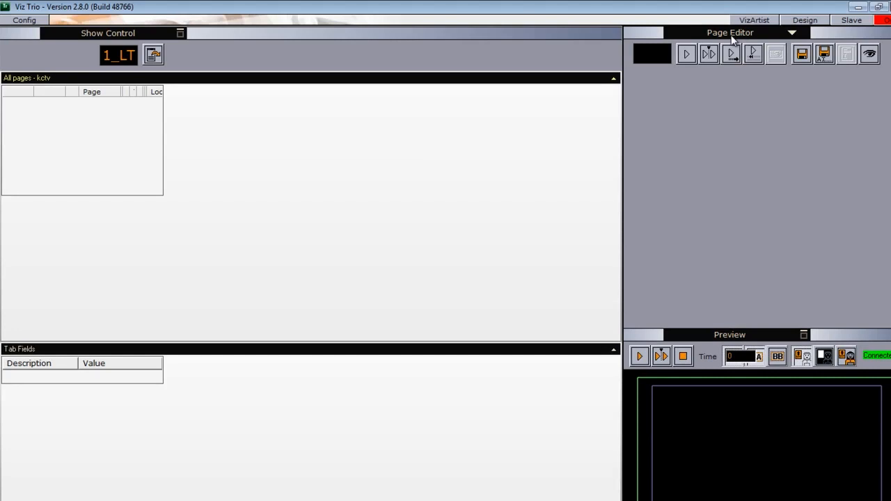
{"action": "left_click", "coordinate": [738, 32]}
{"action": "left_click", "coordinate": [705, 96]}
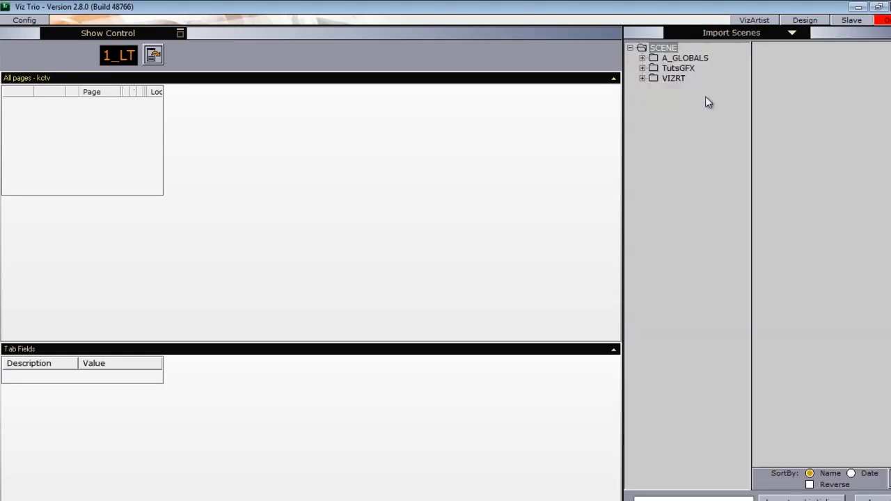
Import the L3_A, L3_B and L3_C scenes from TutsGFX/TRANSITION_LOGIC/TL_3 into the show's page list.
{"action": "left_click", "coordinate": [642, 68]}
{"action": "left_click", "coordinate": [664, 91]}
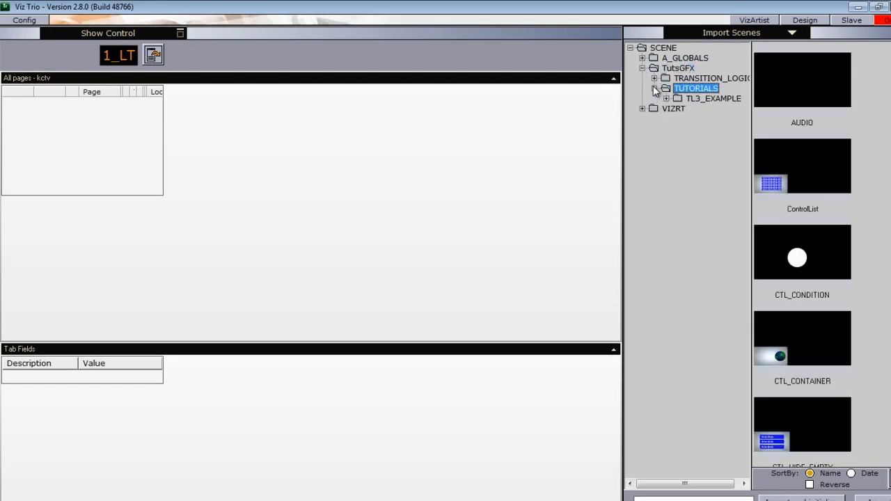
{"action": "left_click", "coordinate": [653, 77]}
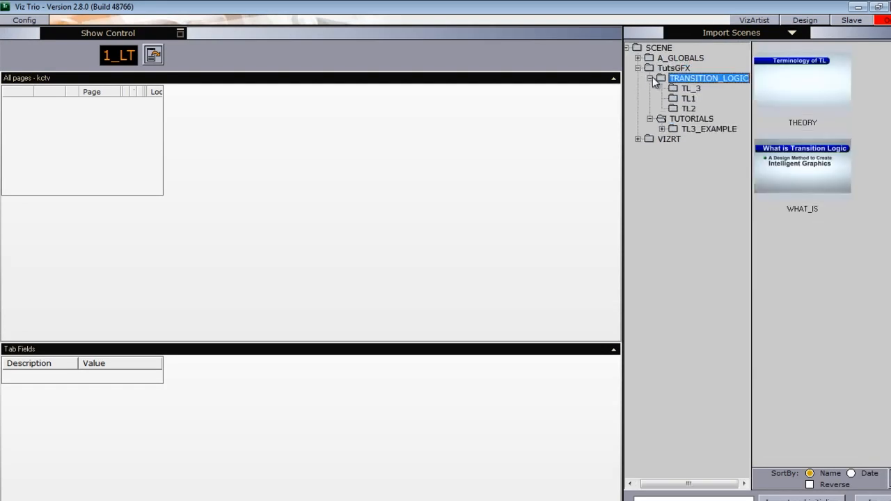
{"action": "left_click", "coordinate": [690, 88]}
{"action": "left_click", "coordinate": [778, 73]}
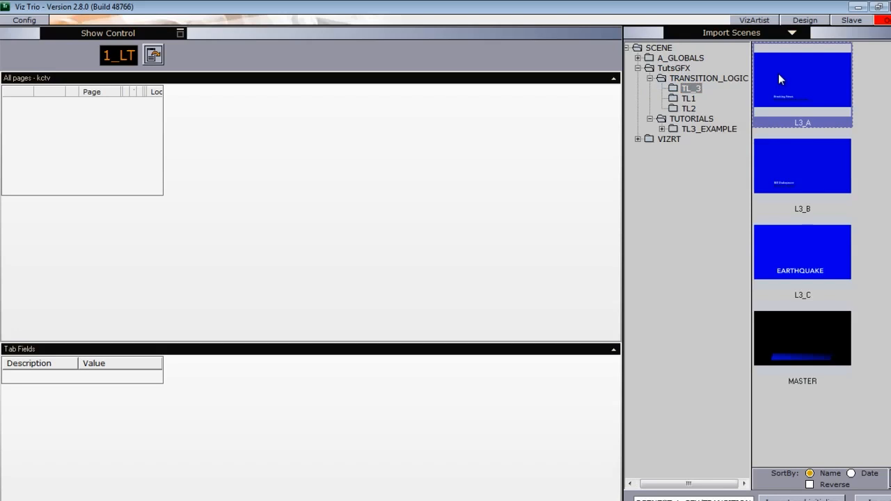
{"action": "left_click", "coordinate": [798, 250], "text": "shift"}
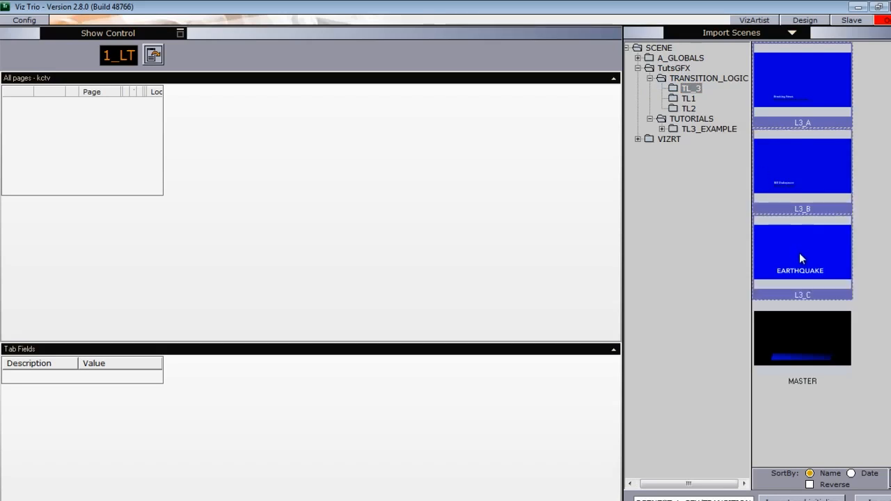
{"action": "left_click_drag", "start_coordinate": [807, 253], "coordinate": [114, 142]}
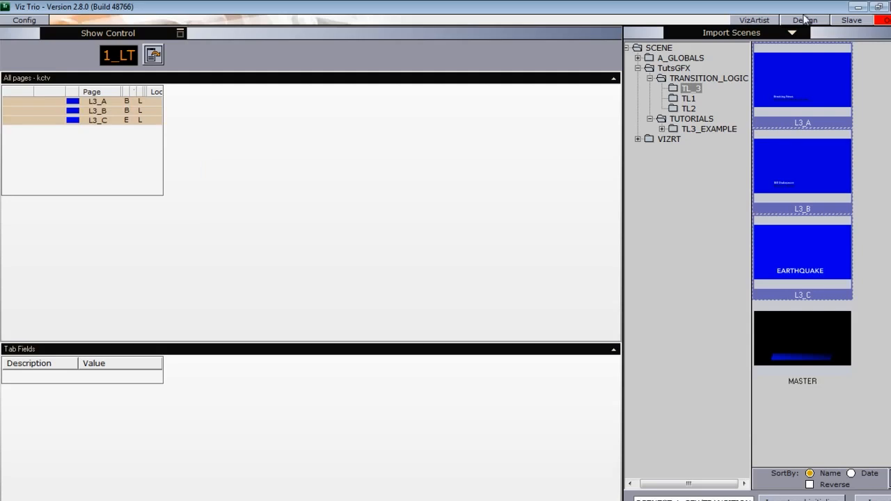
Shrink the Viz Trio window so it floats over the Viz Artist output, and take page L3_A directly on air.
{"action": "left_click", "coordinate": [878, 6]}
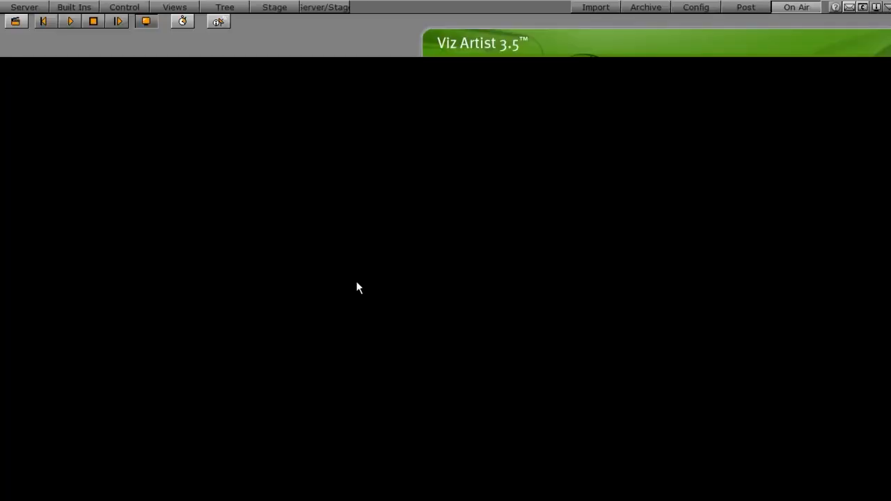
{"action": "key", "text": "alt+Tab"}
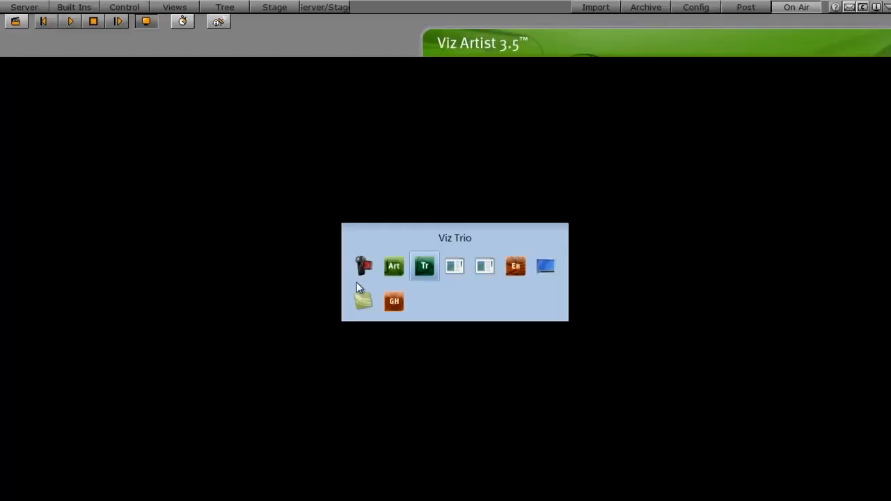
{"action": "left_click", "coordinate": [240, 127]}
{"action": "right_click", "coordinate": [240, 127]}
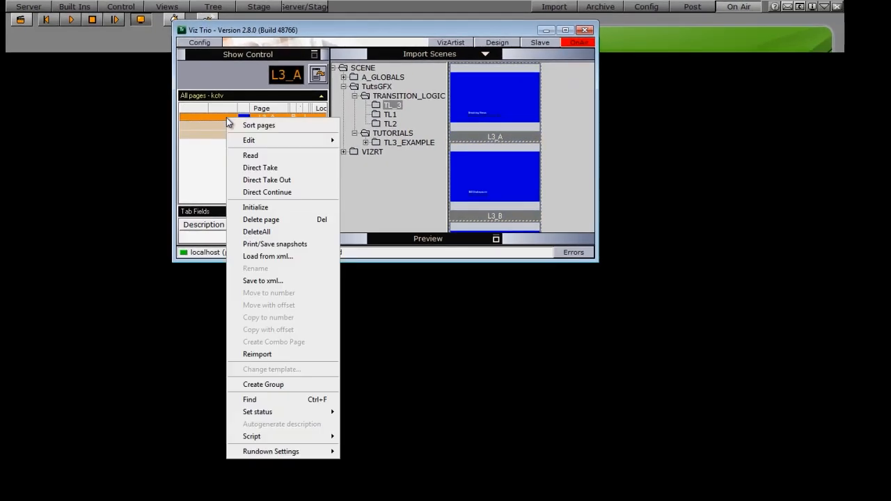
{"action": "left_click", "coordinate": [247, 167]}
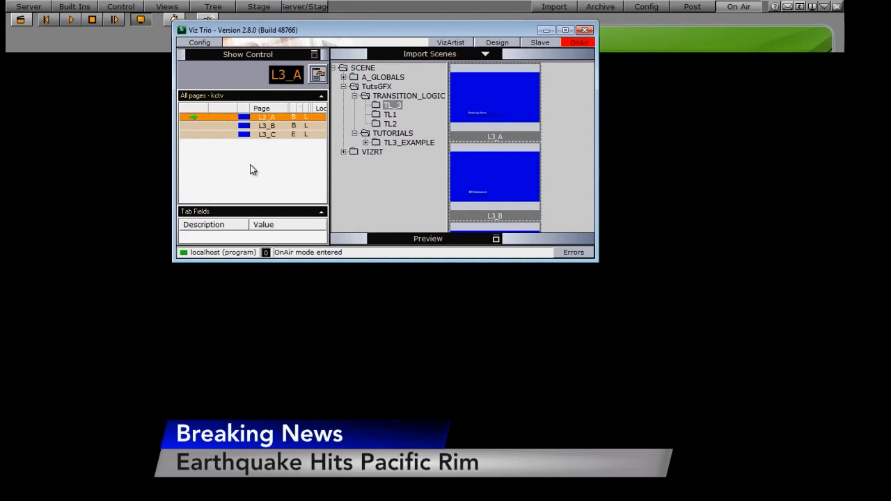
Take page L3_B directly on air, followed by page L3_C, to run the transitions between the lower thirds.
{"action": "right_click", "coordinate": [221, 126]}
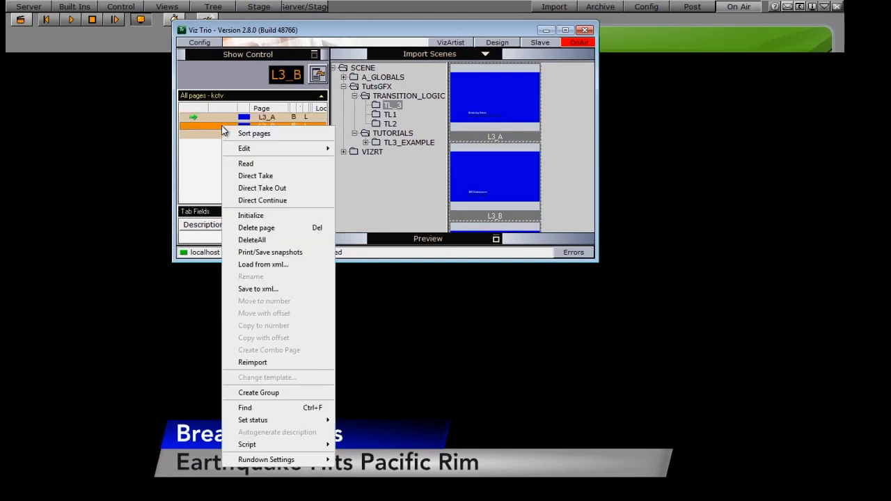
{"action": "left_click", "coordinate": [254, 175]}
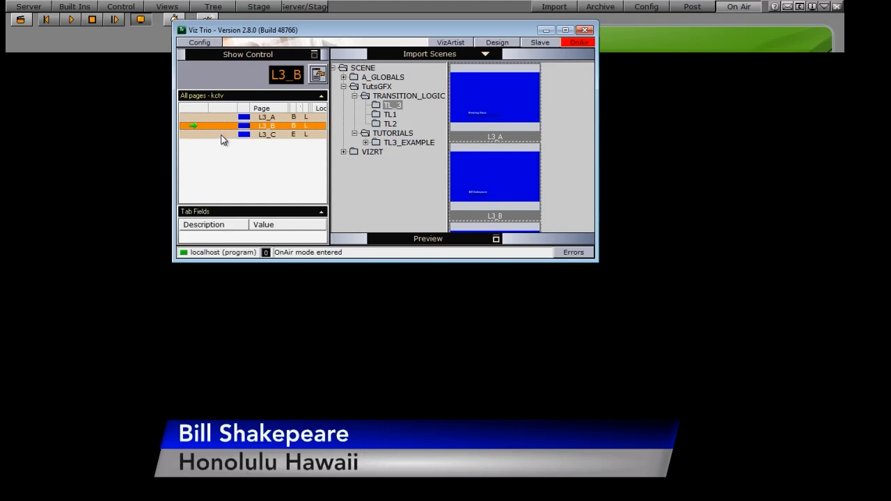
{"action": "right_click", "coordinate": [221, 135]}
{"action": "left_click", "coordinate": [237, 185]}
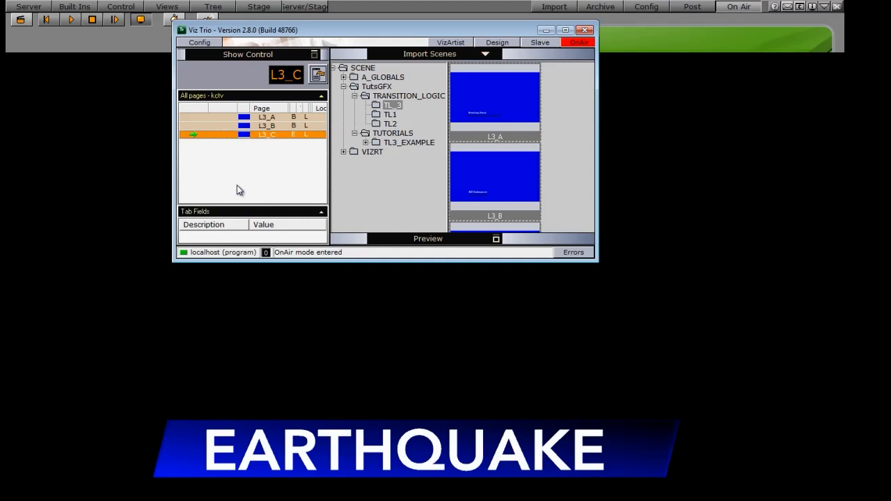
Take page L3_A directly on air again and take it out.
{"action": "left_click", "coordinate": [217, 116]}
{"action": "right_click", "coordinate": [218, 116]}
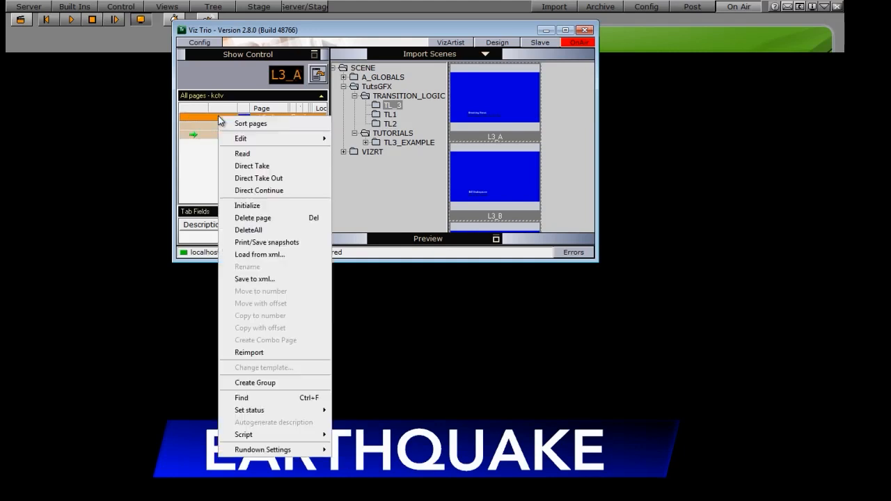
{"action": "left_click", "coordinate": [240, 168]}
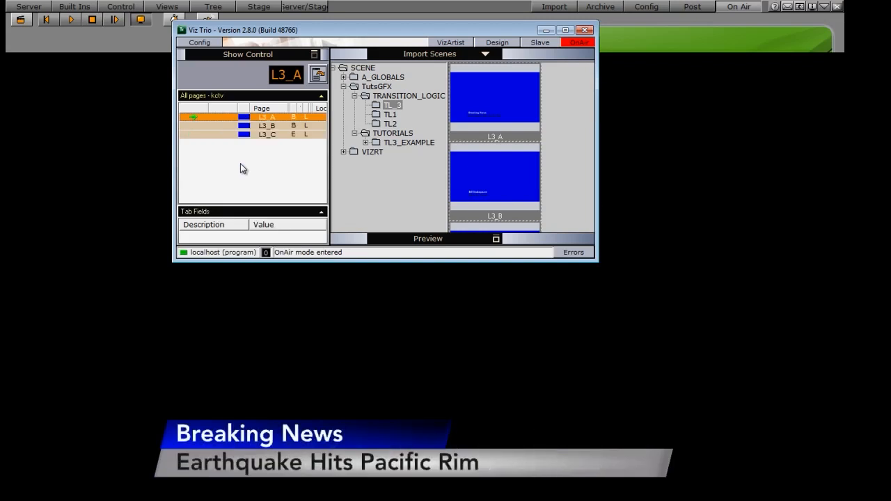
{"action": "right_click", "coordinate": [225, 127]}
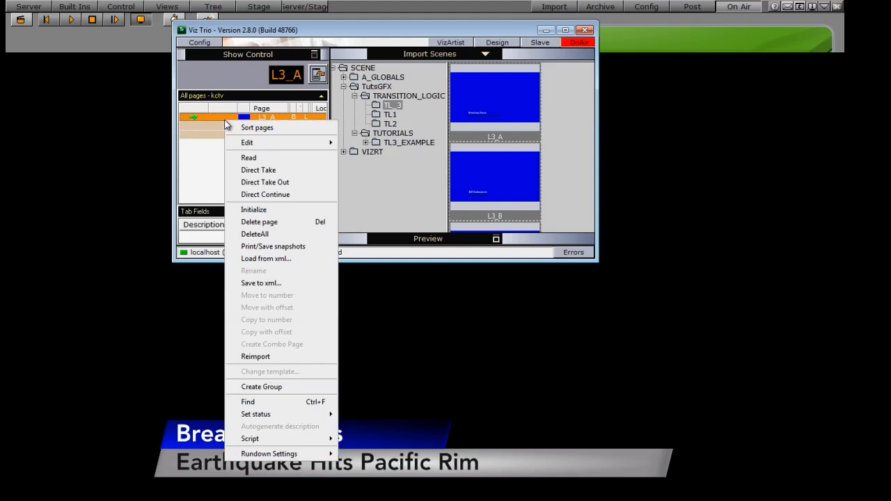
{"action": "left_click", "coordinate": [253, 183]}
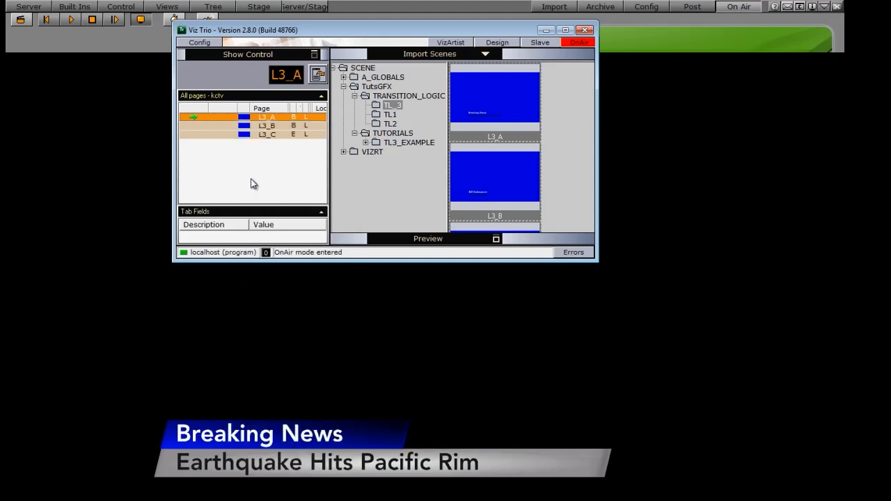
Take page L3_C directly on air from the empty output, and take it out again.
{"action": "right_click", "coordinate": [209, 136]}
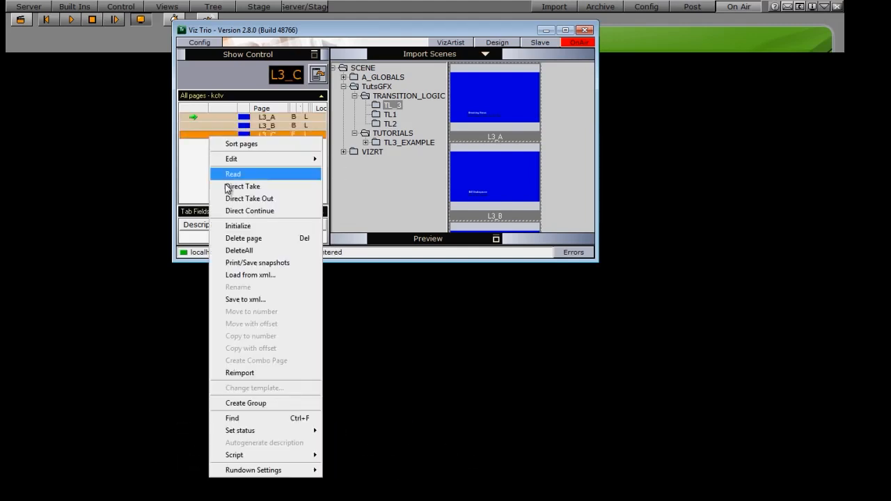
{"action": "left_click", "coordinate": [229, 186]}
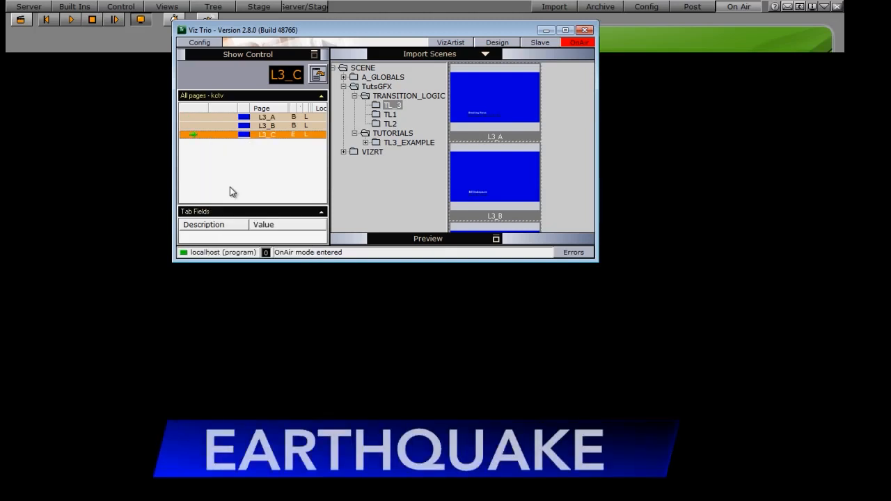
{"action": "left_click", "coordinate": [326, 266]}
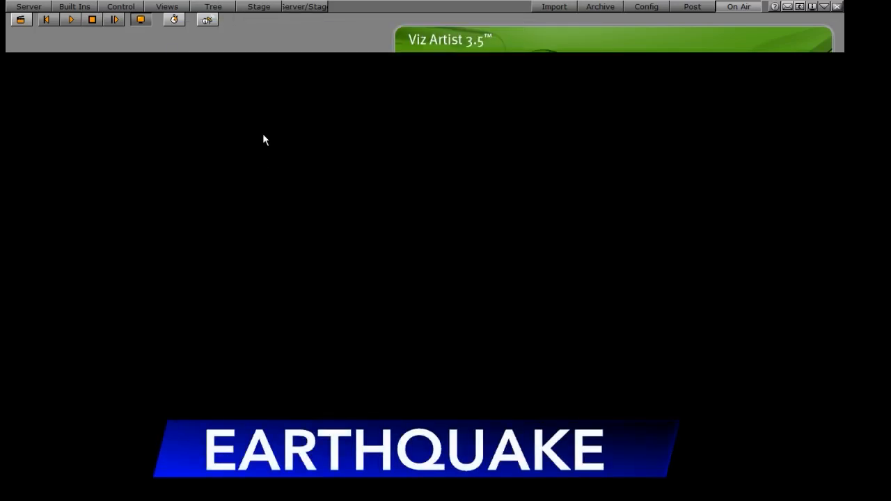
{"action": "key", "text": "alt+Tab"}
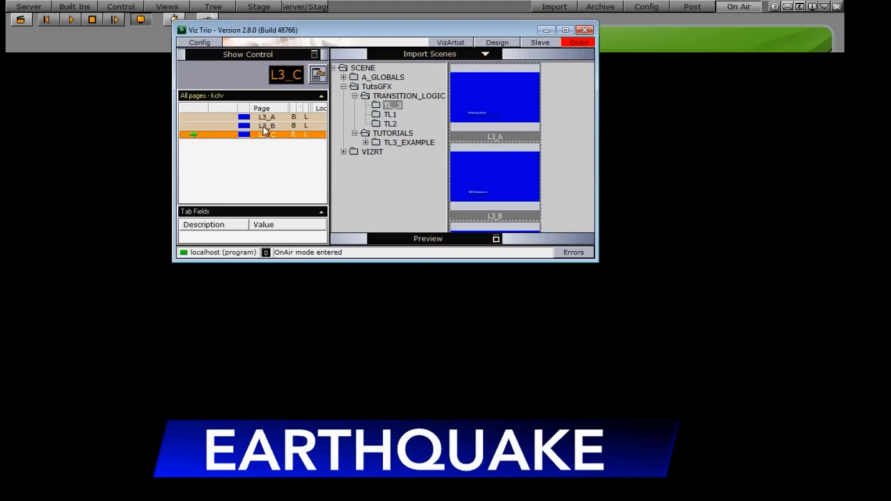
{"action": "right_click", "coordinate": [263, 129]}
{"action": "left_click", "coordinate": [258, 135]}
{"action": "right_click", "coordinate": [266, 135]}
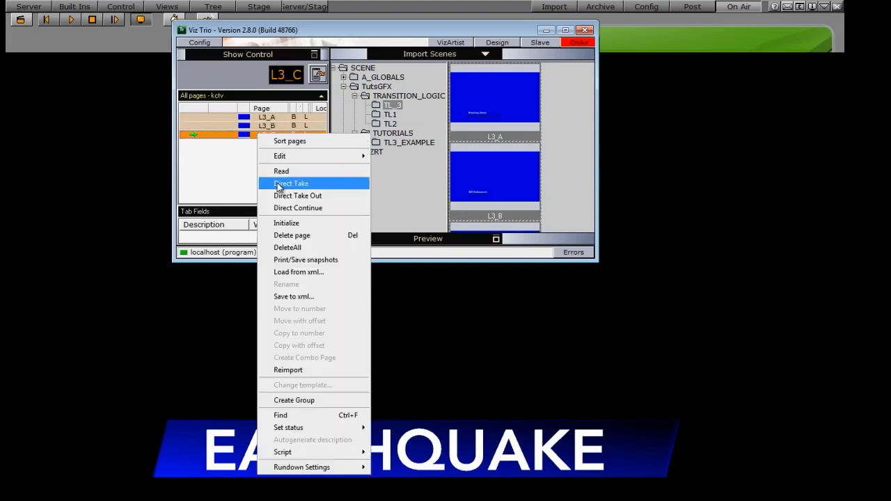
{"action": "left_click", "coordinate": [280, 195]}
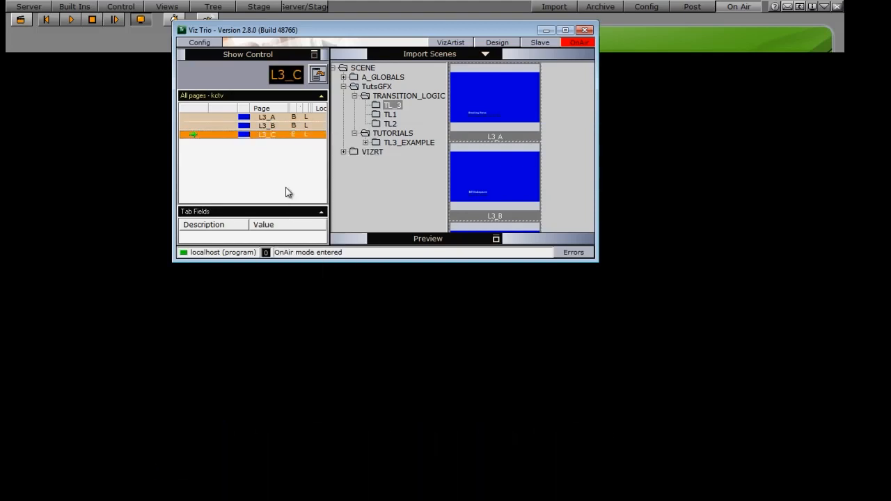
Take page L3_B directly on air from the empty output, and take it out again.
{"action": "left_click", "coordinate": [272, 126]}
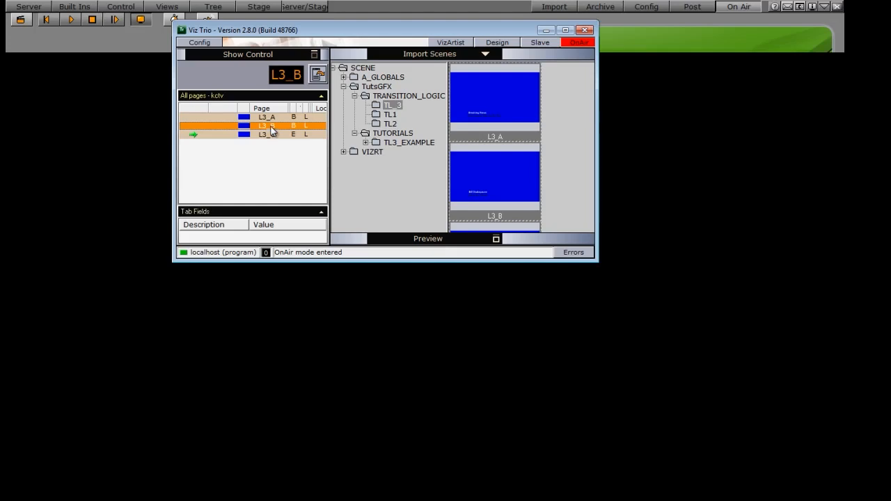
{"action": "right_click", "coordinate": [271, 129]}
{"action": "left_click", "coordinate": [282, 175]}
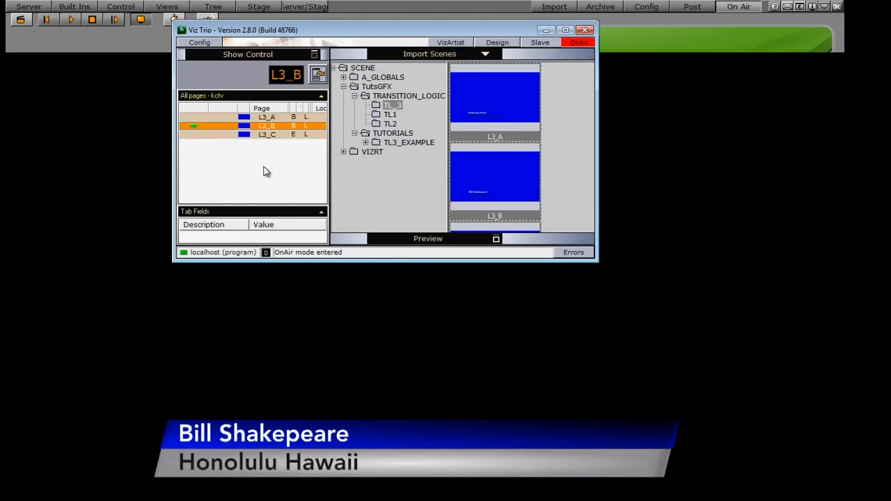
{"action": "right_click", "coordinate": [257, 127]}
{"action": "left_click", "coordinate": [285, 189]}
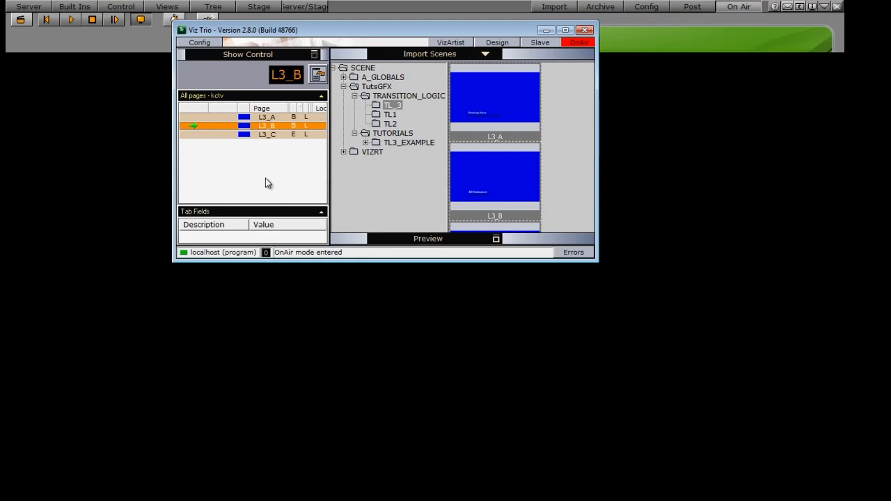